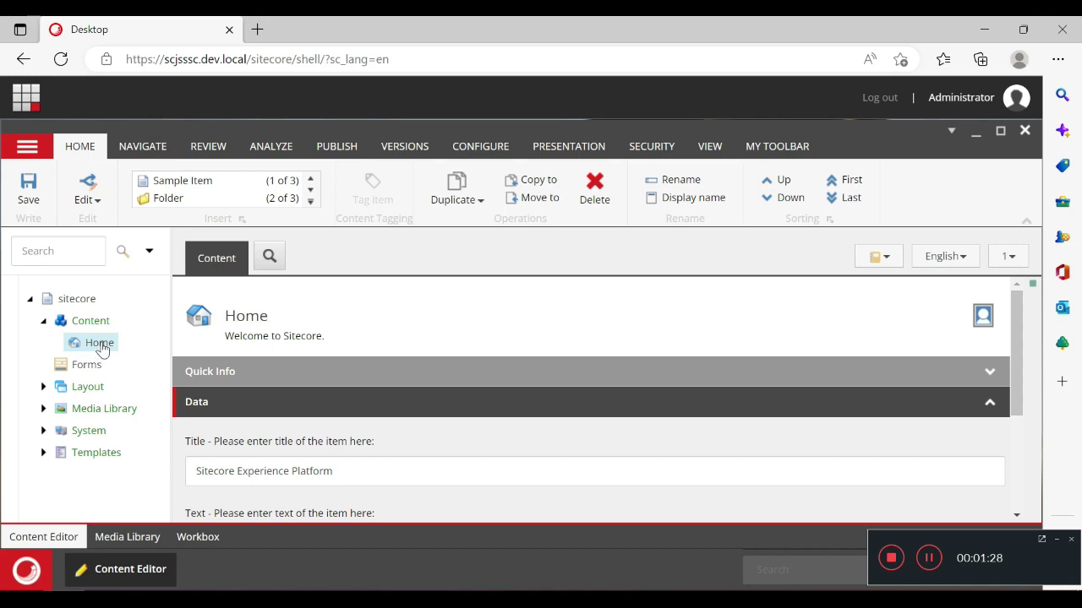
# Step: Switch to PowerShell and start the JSS app from C:\projects\jssproject with the command "jss start"
pyautogui.scroll(-3, 476, 372)
pyautogui.scroll(3, 475, 372)
pyautogui.click(441, 591)
pyautogui.write('jss')
pyautogui.write(' start')
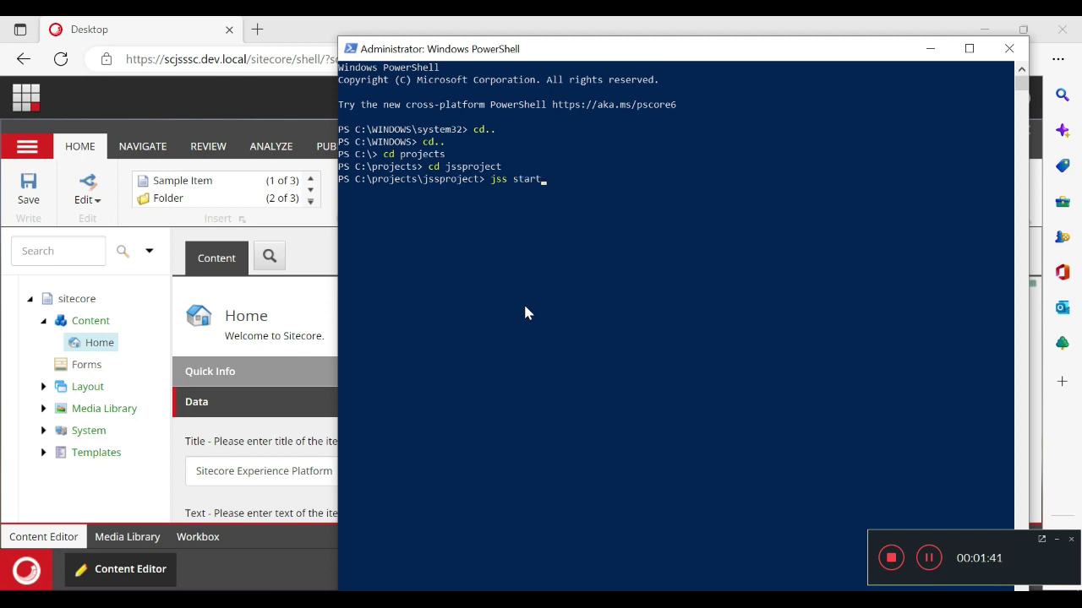
pyautogui.press('Return')
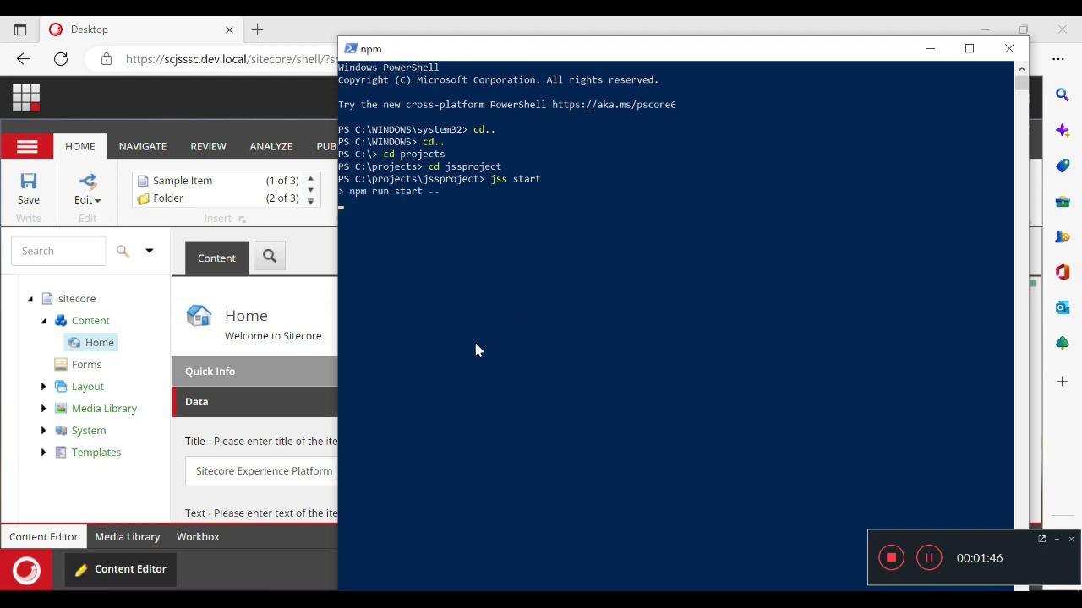
# Step: Switch to Chrome and review the compatibility notes and download options on the Sitecore Headless Rendering 20.0.0 page
pyautogui.hotkey('alt', 'Tab')
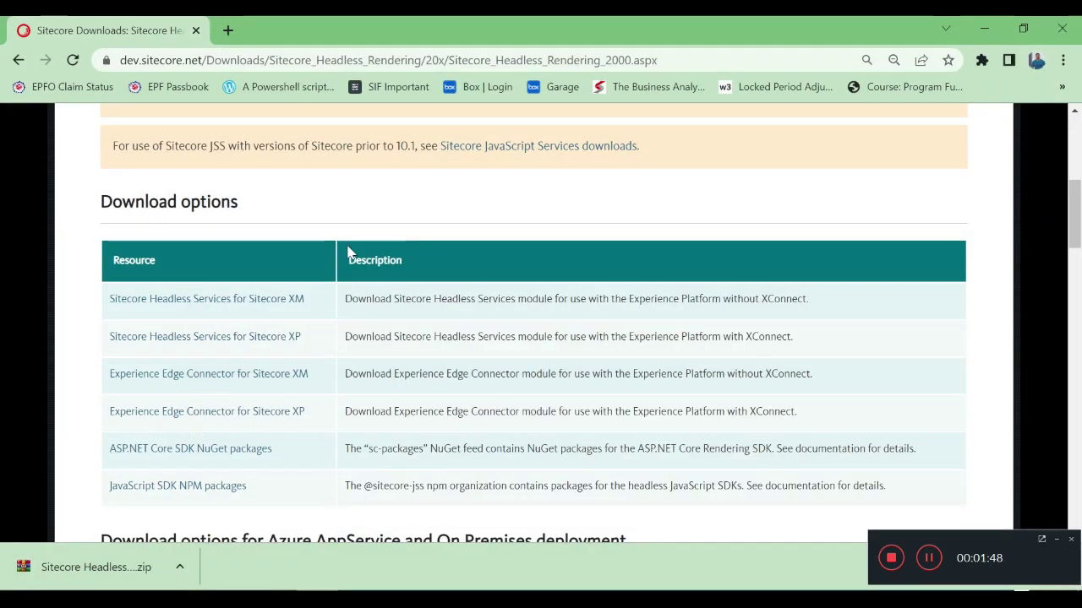
pyautogui.scroll(10, 577, 167)
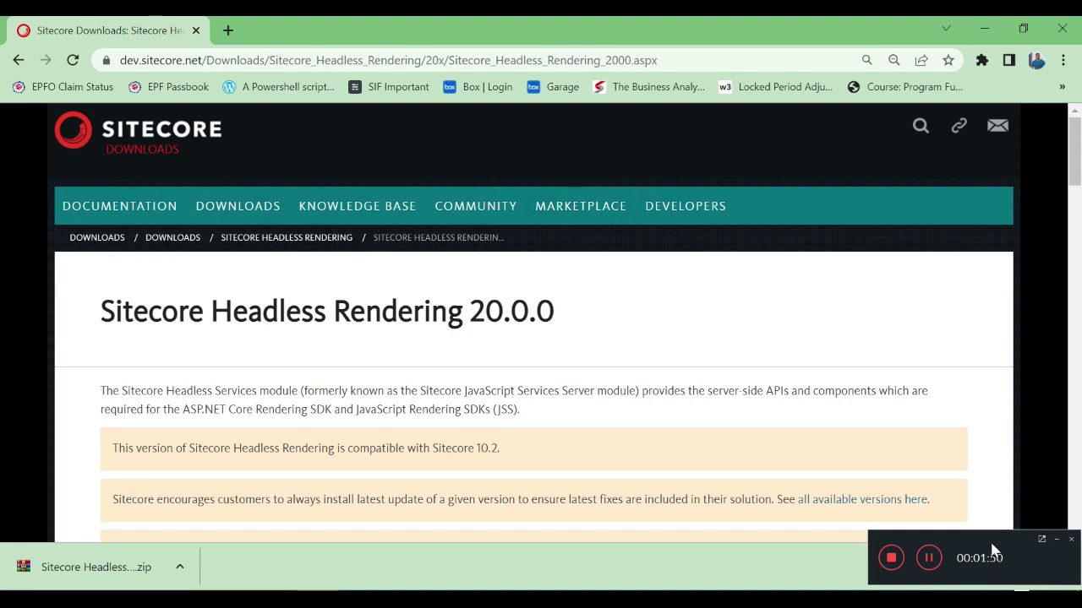
pyautogui.click(1064, 566)
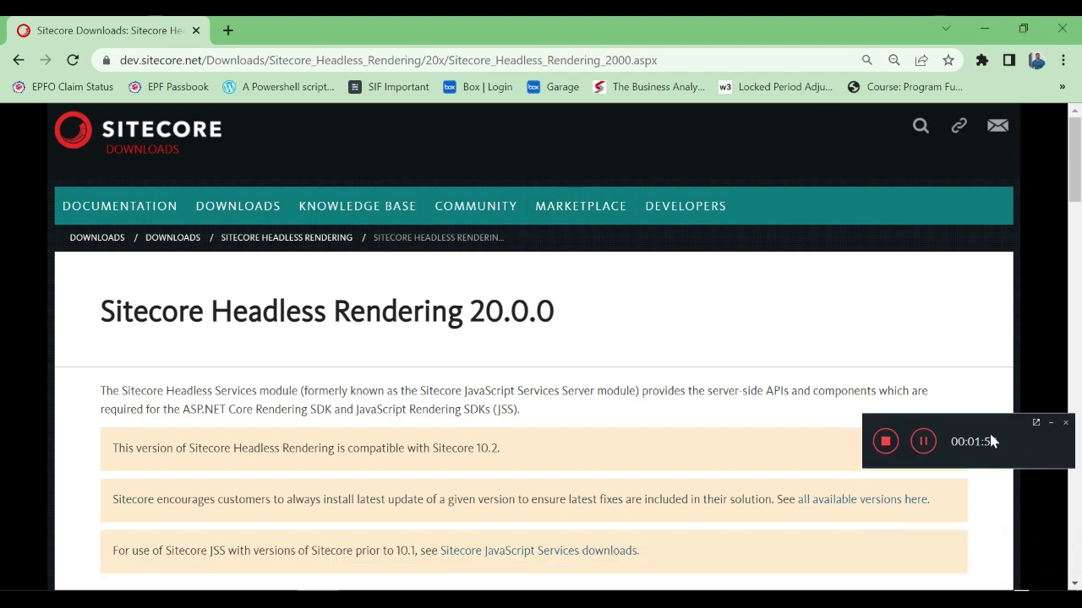
pyautogui.scroll(-4, 635, 310)
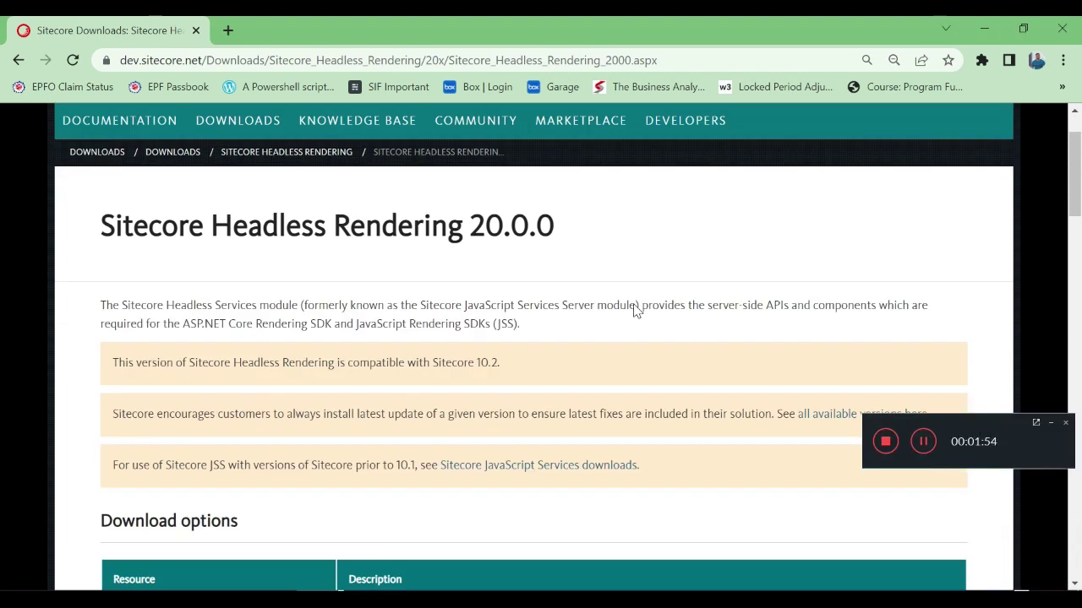
pyautogui.scroll(4, 636, 311)
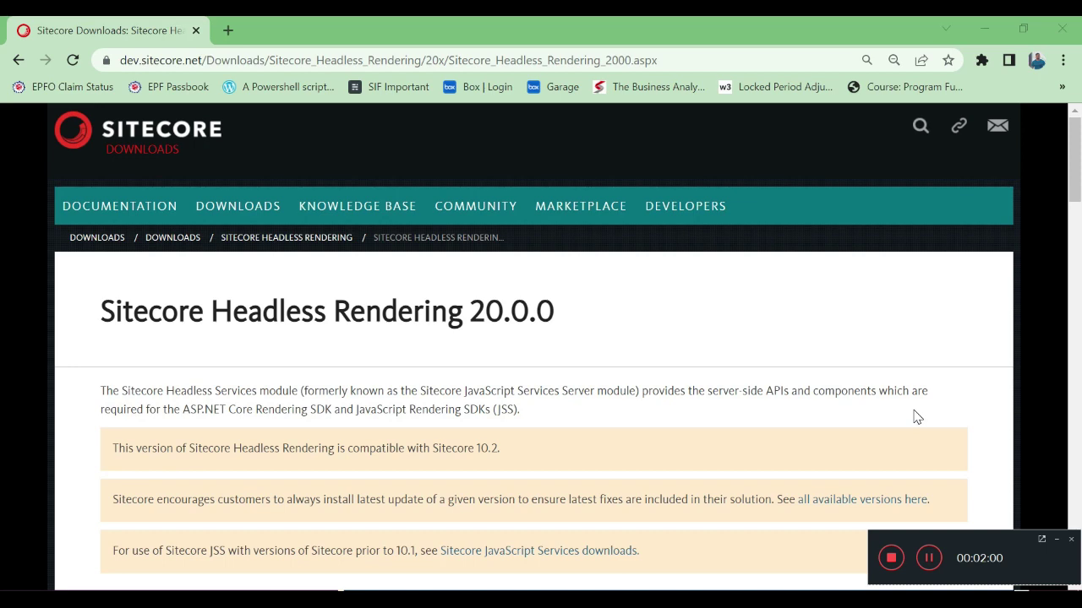
pyautogui.scroll(-5, 588, 422)
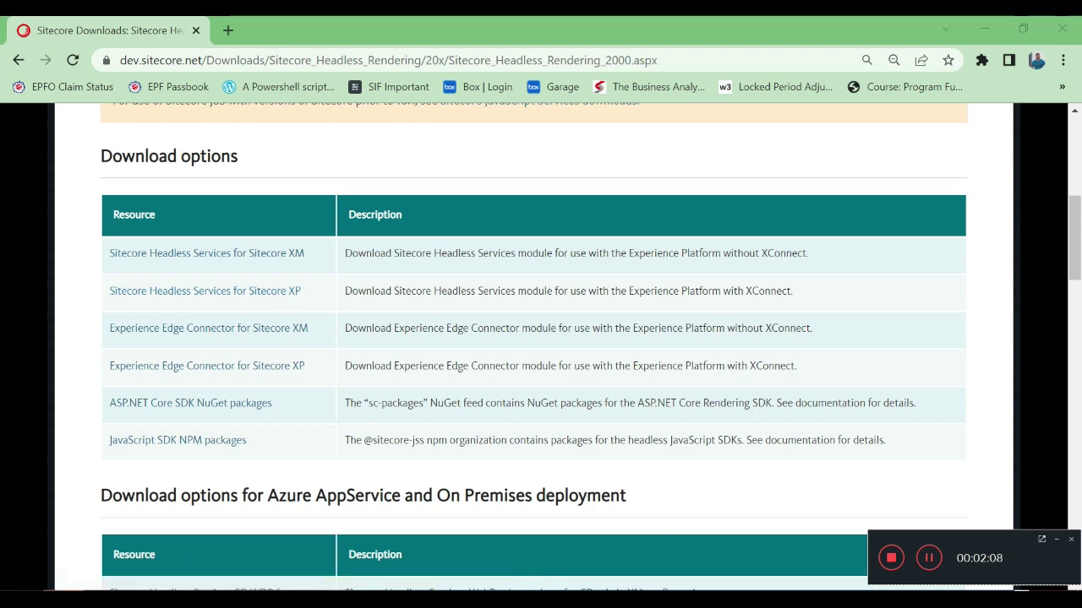
# Step: Switch to File Explorer and locate the Sitecore Headless Services Server XP 20.0.0 archive in the Downloads folder
pyautogui.moveTo(93, 600)
pyautogui.click(107, 541)
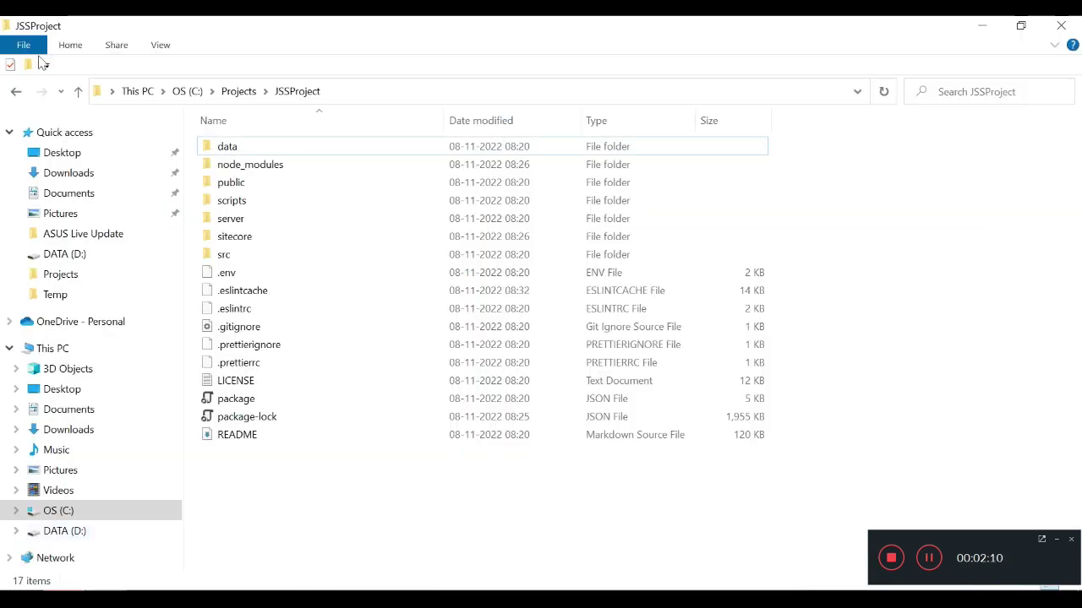
pyautogui.click(78, 175)
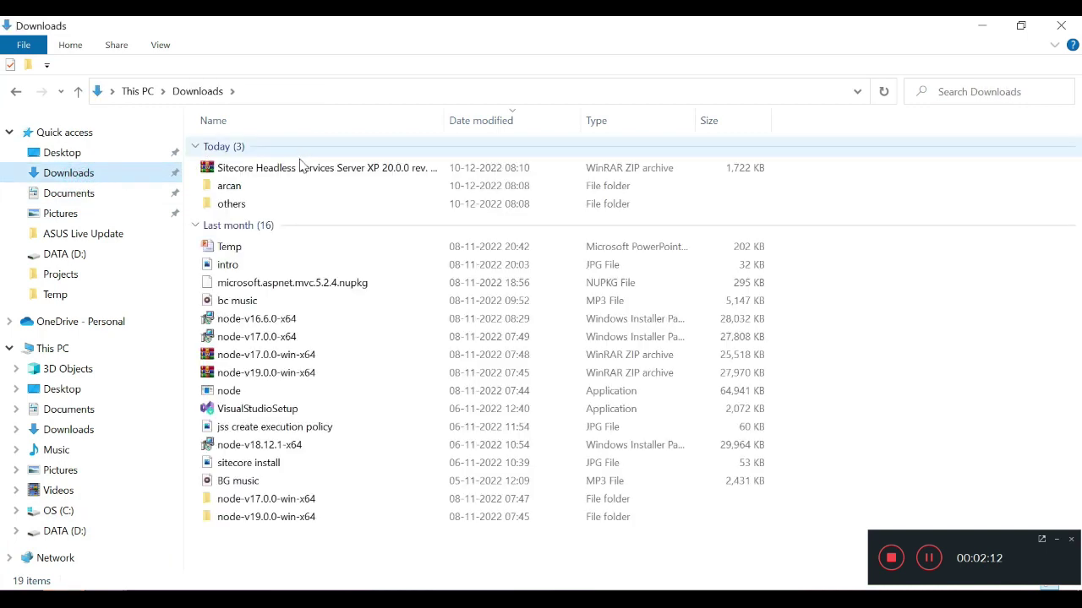
pyautogui.click(299, 167)
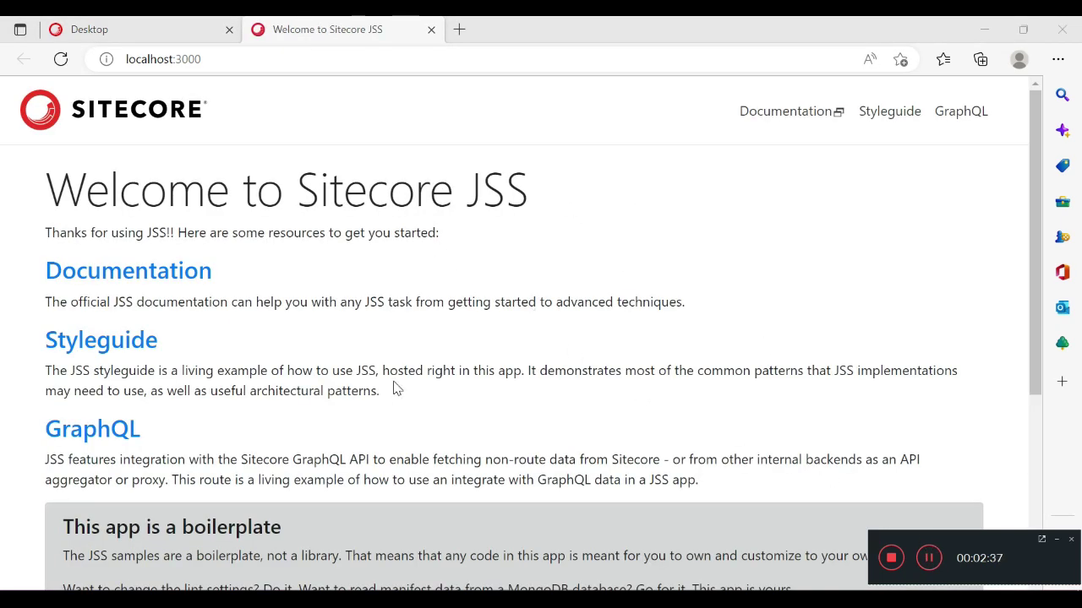
# Step: Look over the Welcome to Sitecore JSS page at localhost:3000, then return to the Sitecore desktop and open the Installation Wizard
pyautogui.scroll(-2, 394, 388)
pyautogui.scroll(2, 393, 388)
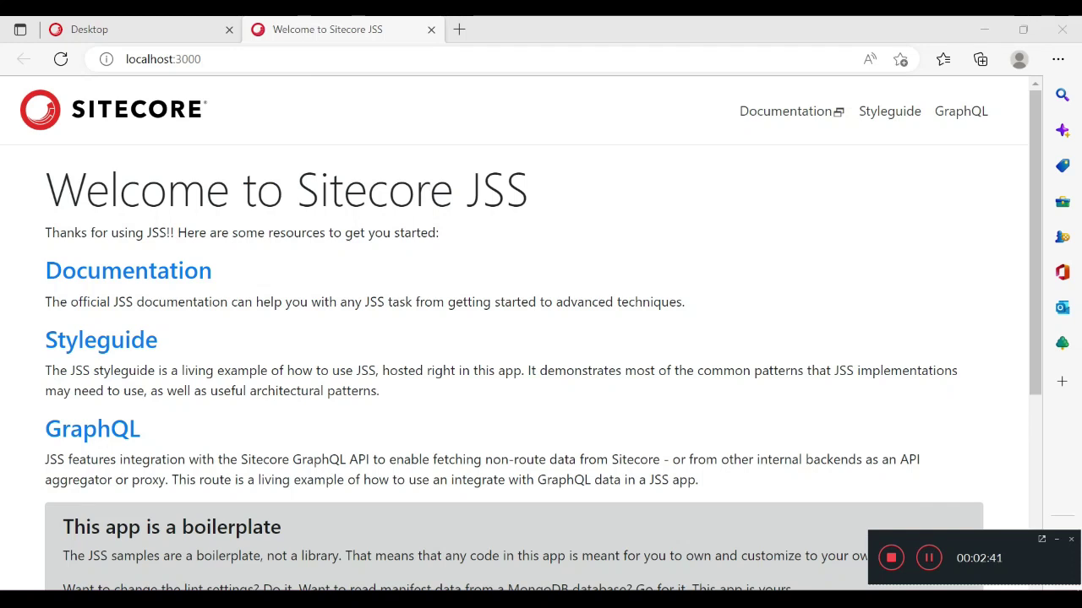
pyautogui.click(133, 30)
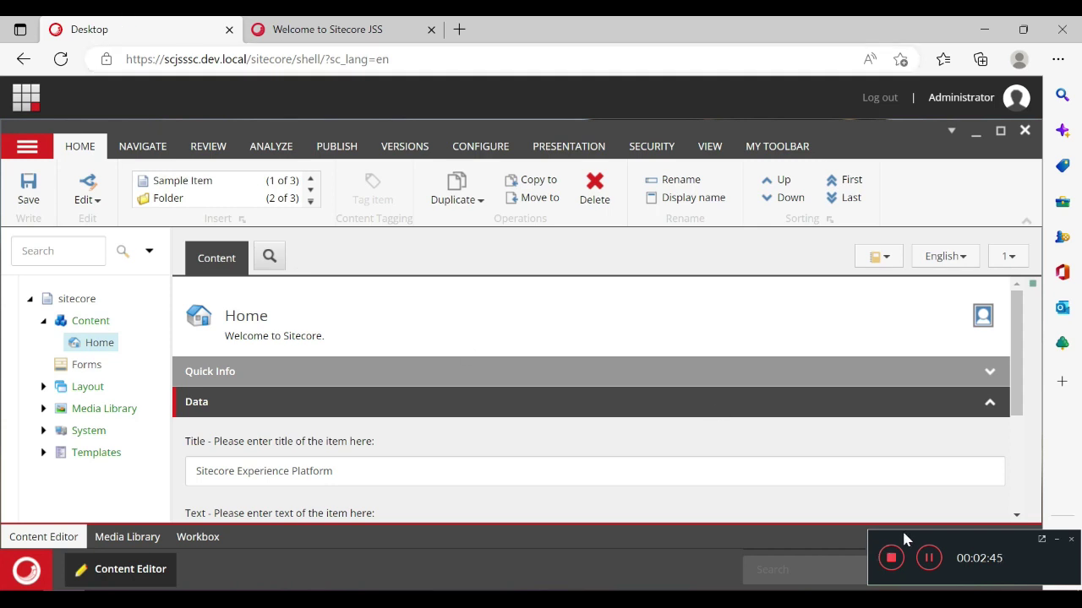
pyautogui.click(26, 571)
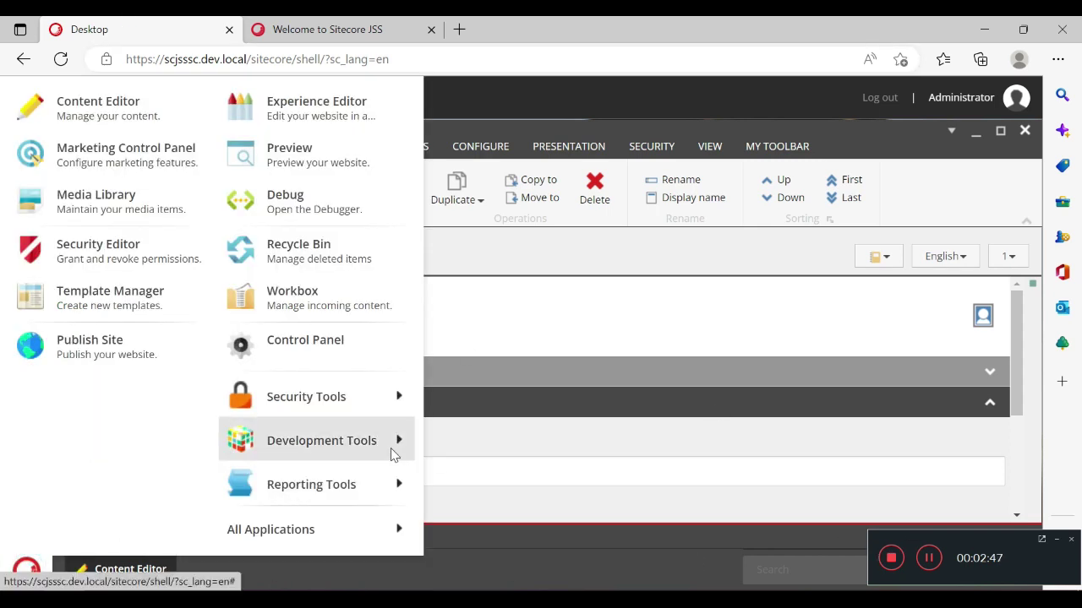
pyautogui.moveTo(393, 448)
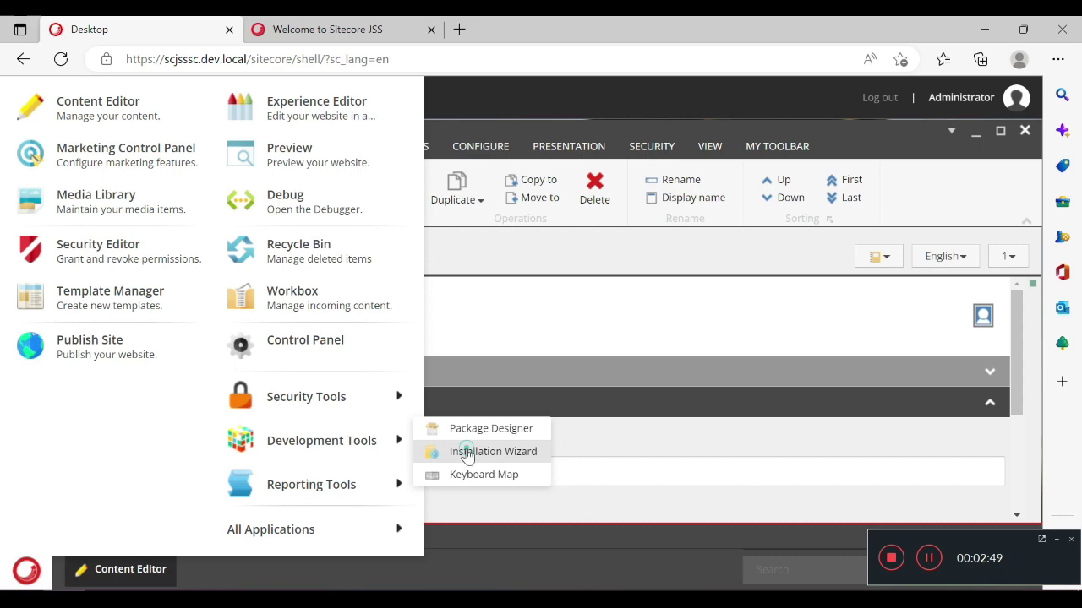
pyautogui.click(468, 453)
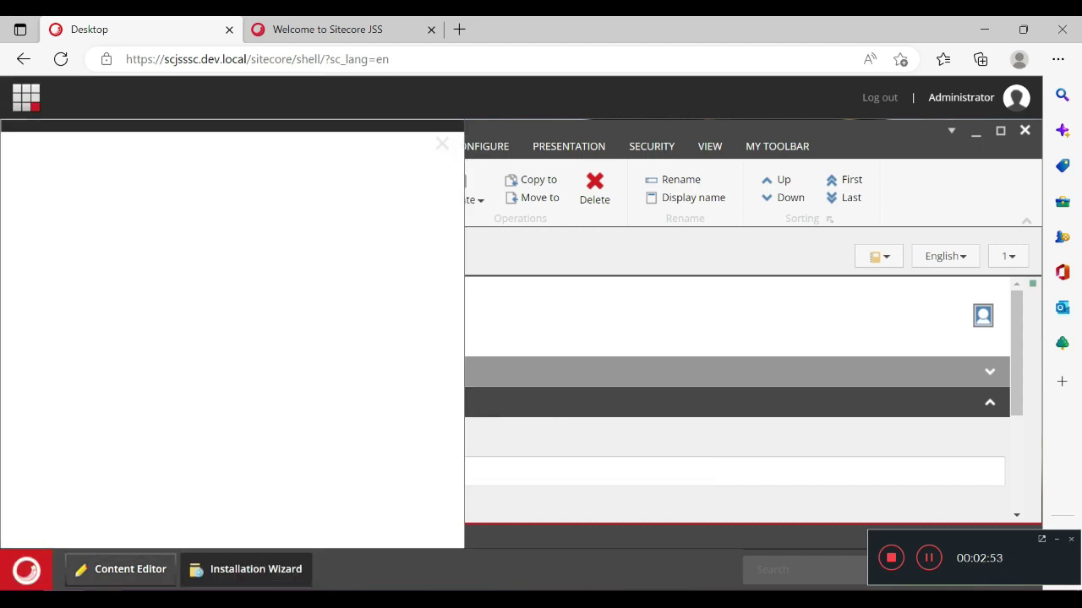
# Step: Upload the package "Sitecore Headless Services Server XP 20.0.0 rev. 00539.zip" from Downloads, leaving the overwrite option off
pyautogui.click(84, 532)
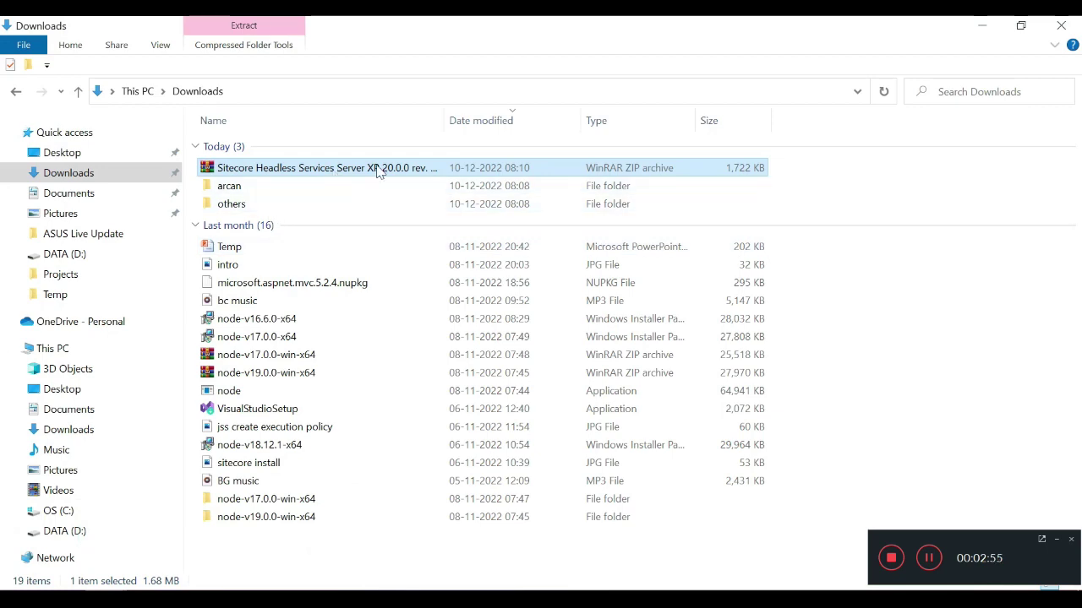
pyautogui.click(981, 26)
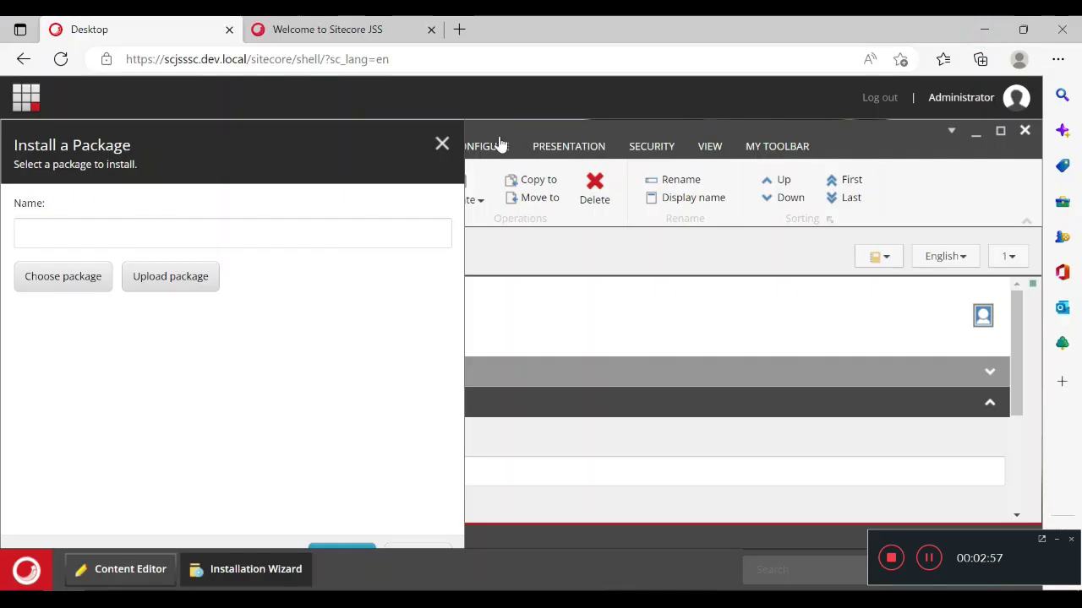
pyautogui.click(134, 283)
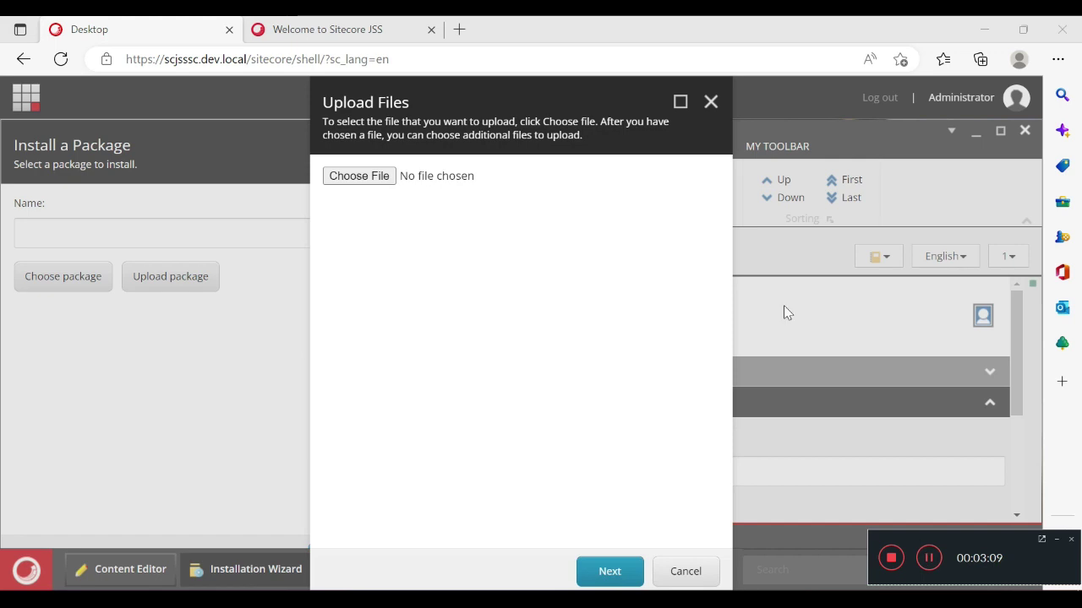
pyautogui.click(351, 176)
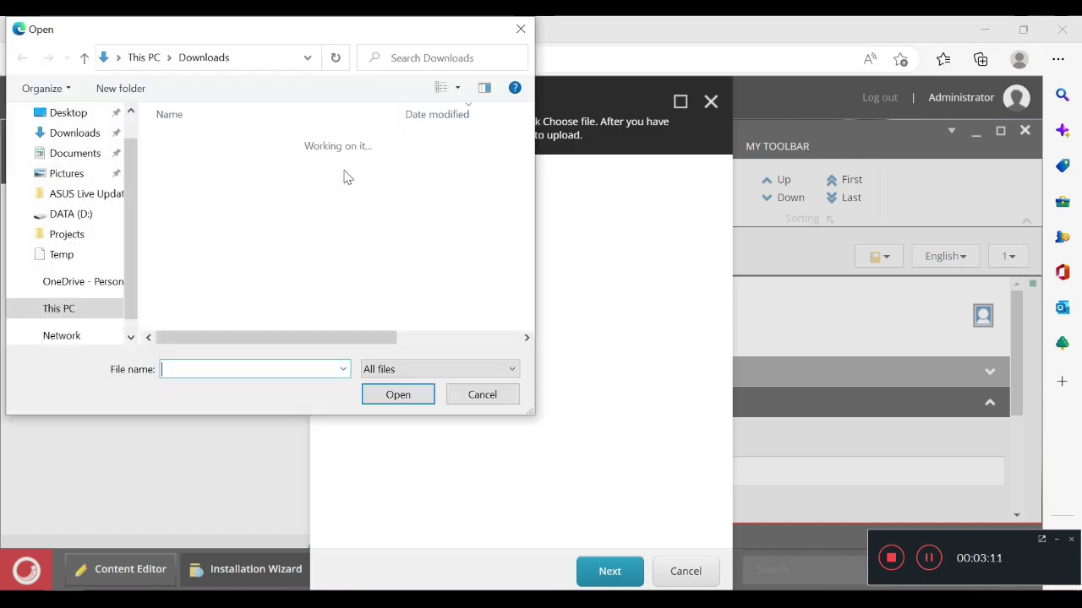
pyautogui.doubleClick(226, 180)
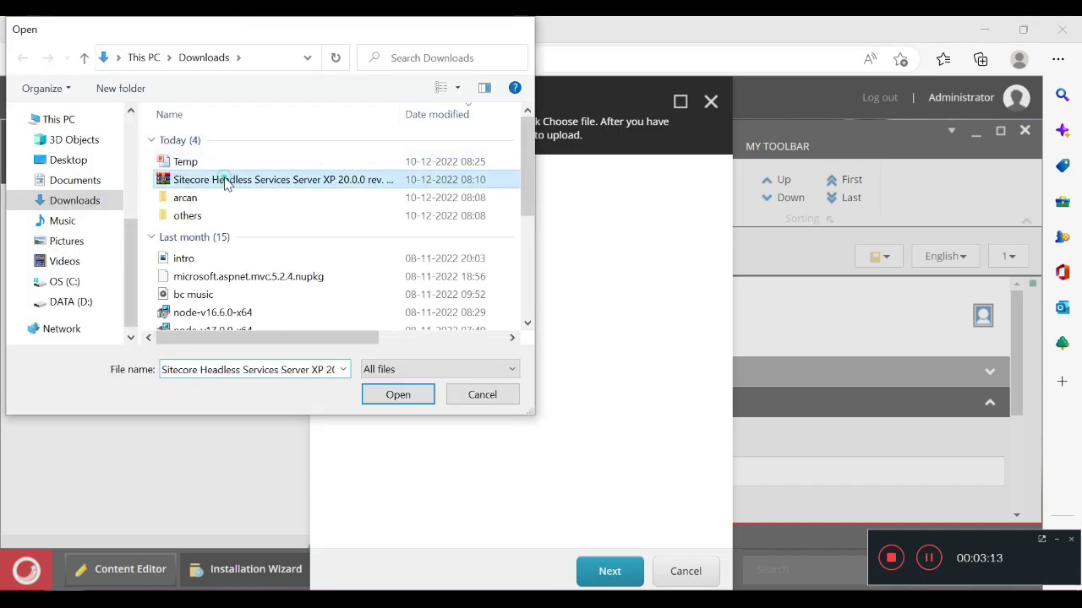
pyautogui.click(581, 574)
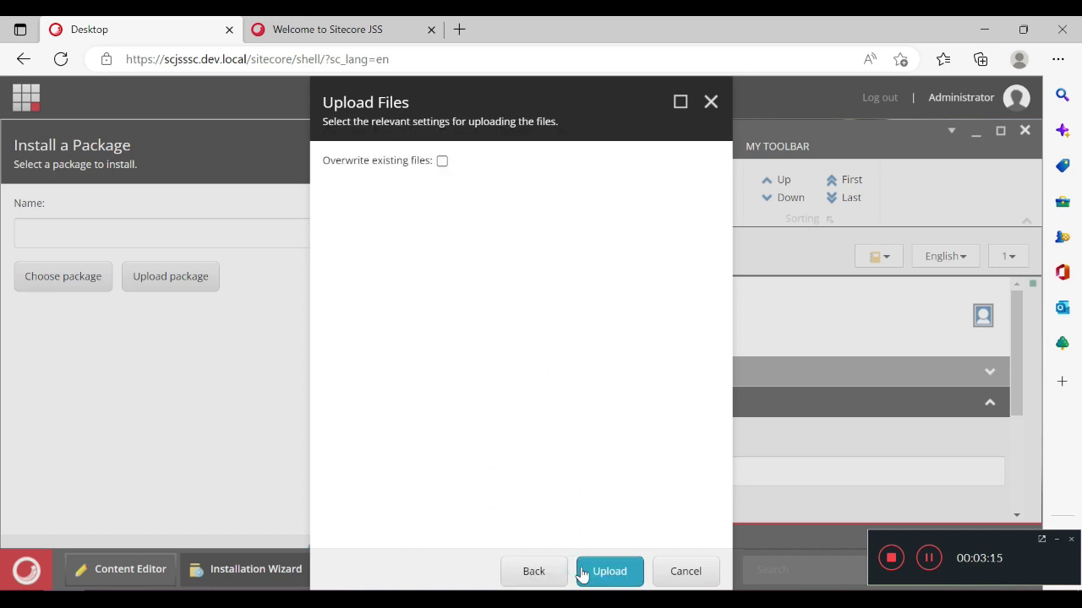
pyautogui.click(596, 572)
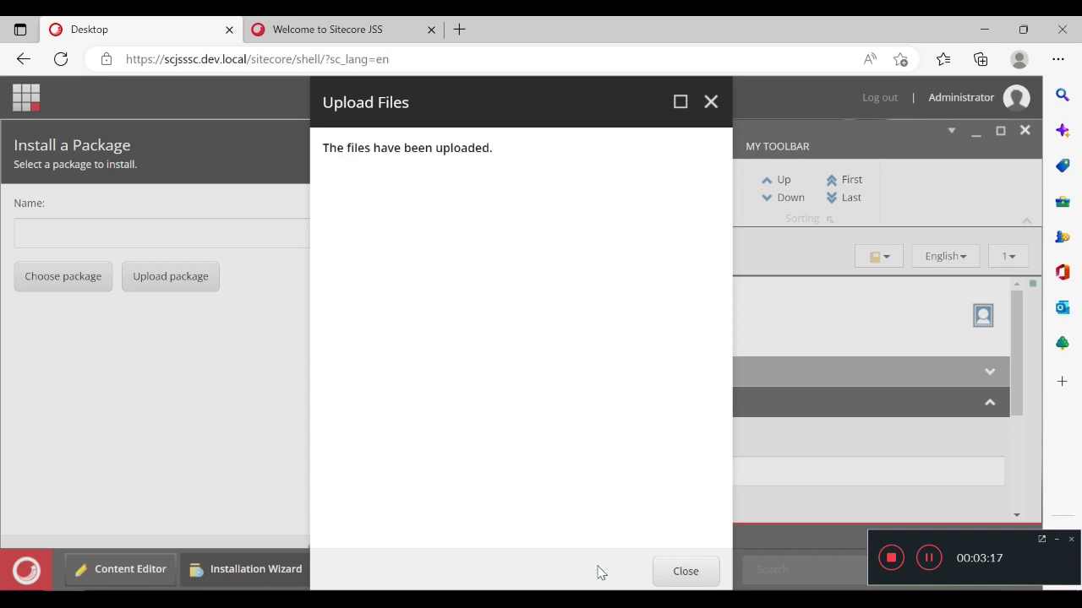
pyautogui.click(665, 573)
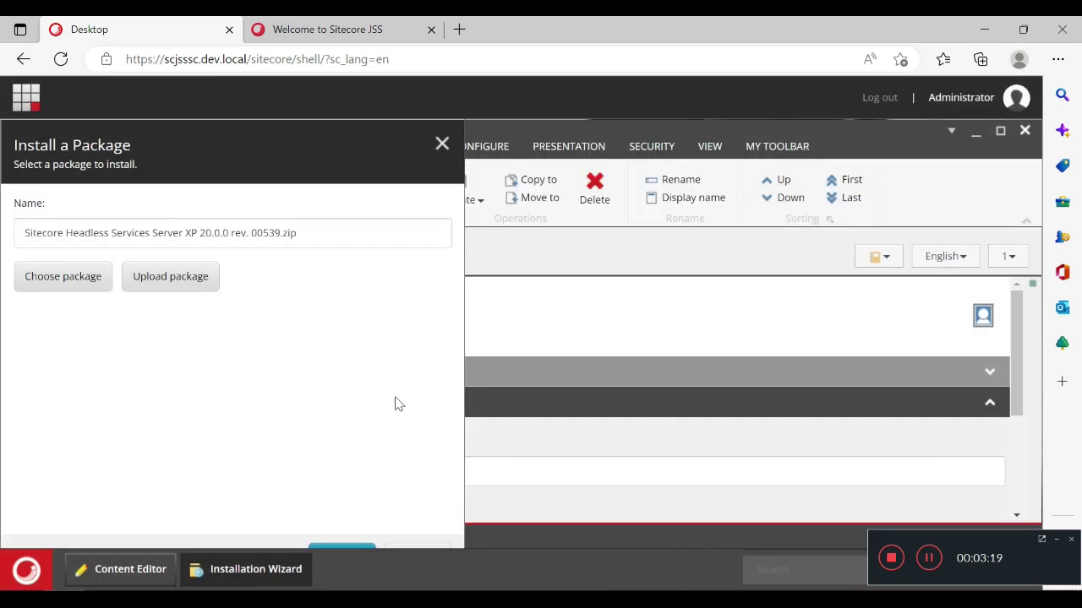
# Step: Accept the license agreement, install the Sitecore Headless Services package and finish the wizard with the Sitecore client restart enabled
pyautogui.hotkey('ctrl', '-')
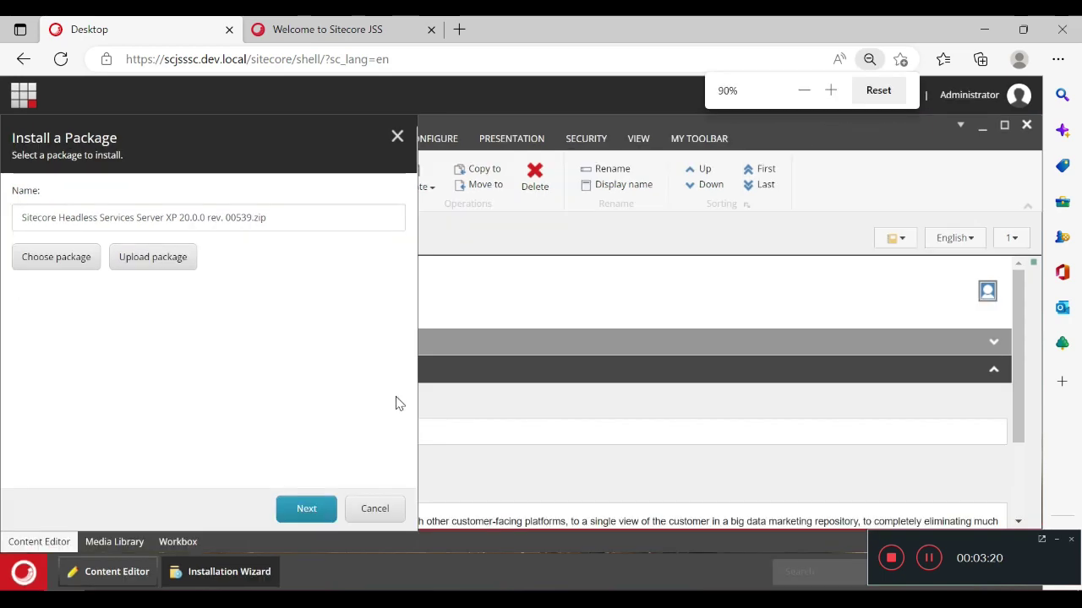
pyautogui.click(309, 510)
pyautogui.click(180, 450)
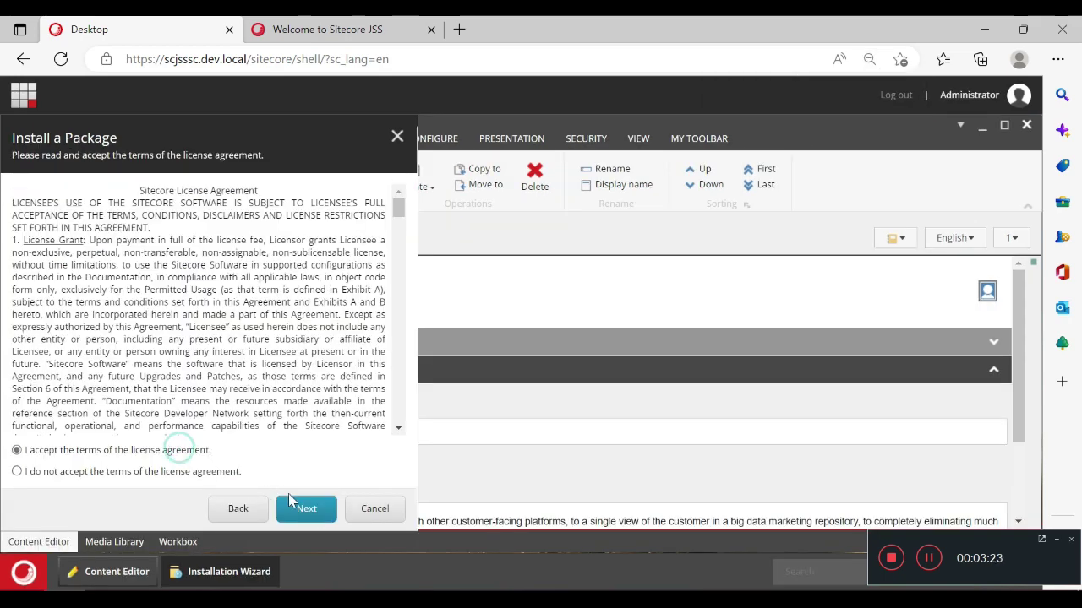
pyautogui.click(307, 509)
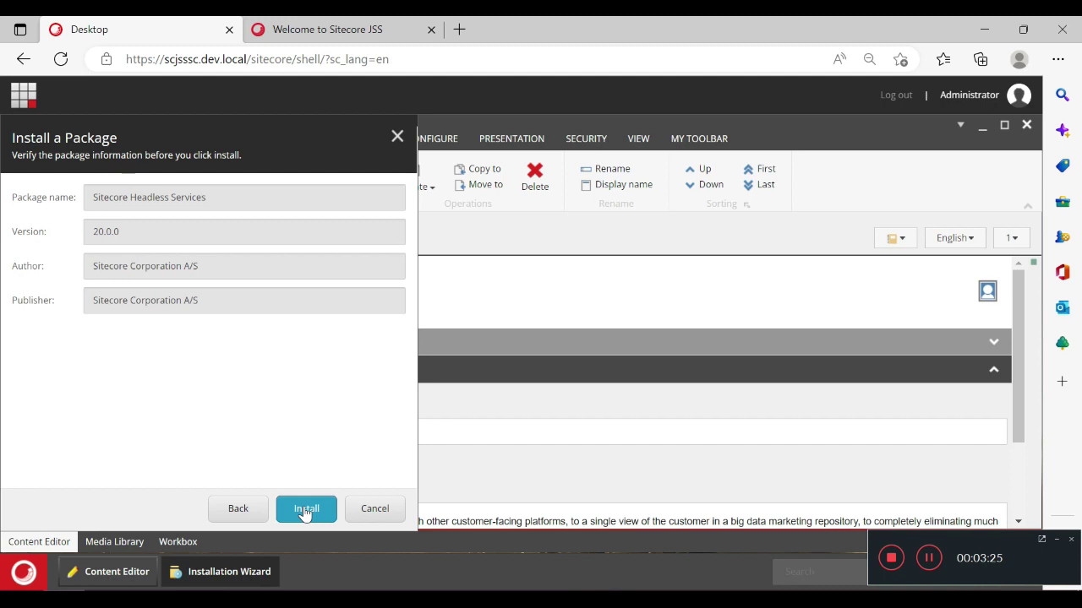
pyautogui.click(306, 510)
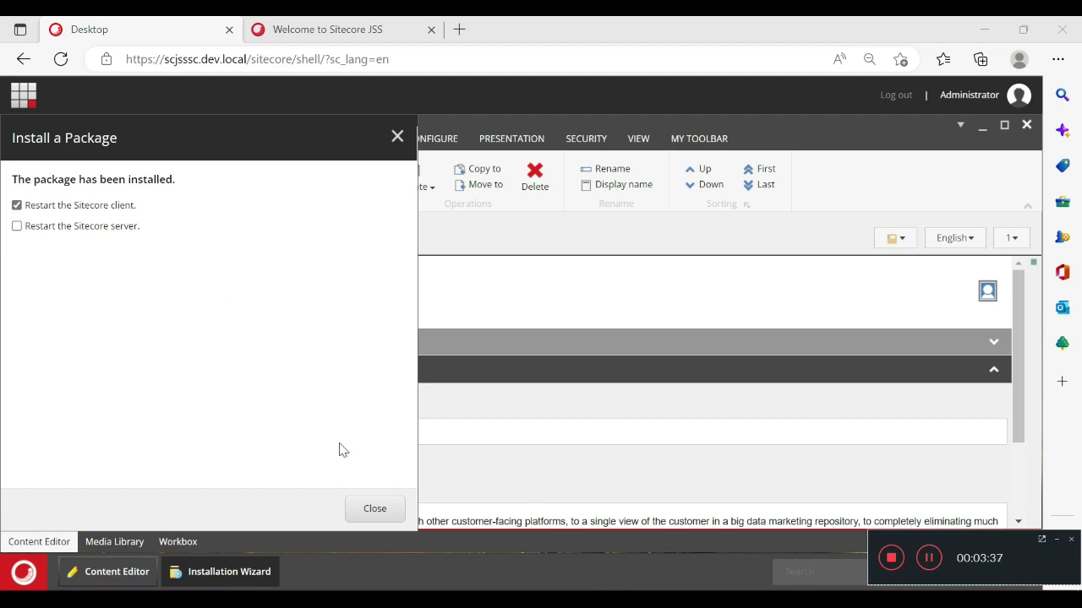
pyautogui.click(362, 511)
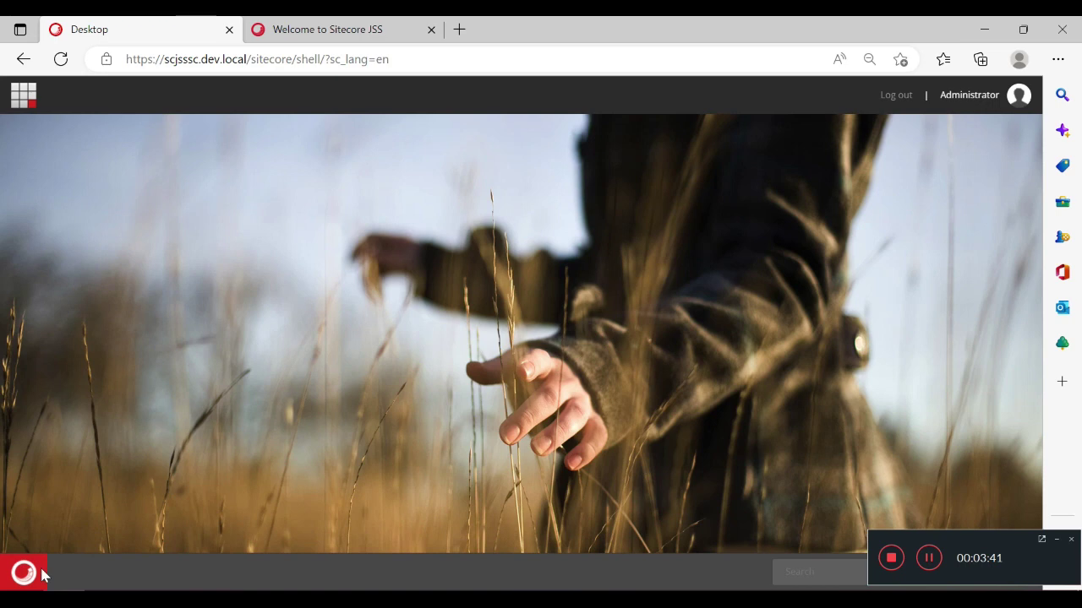
# Step: Open the Content Editor, widen the content tree and expand System down to the Settings node's children
pyautogui.click(41, 574)
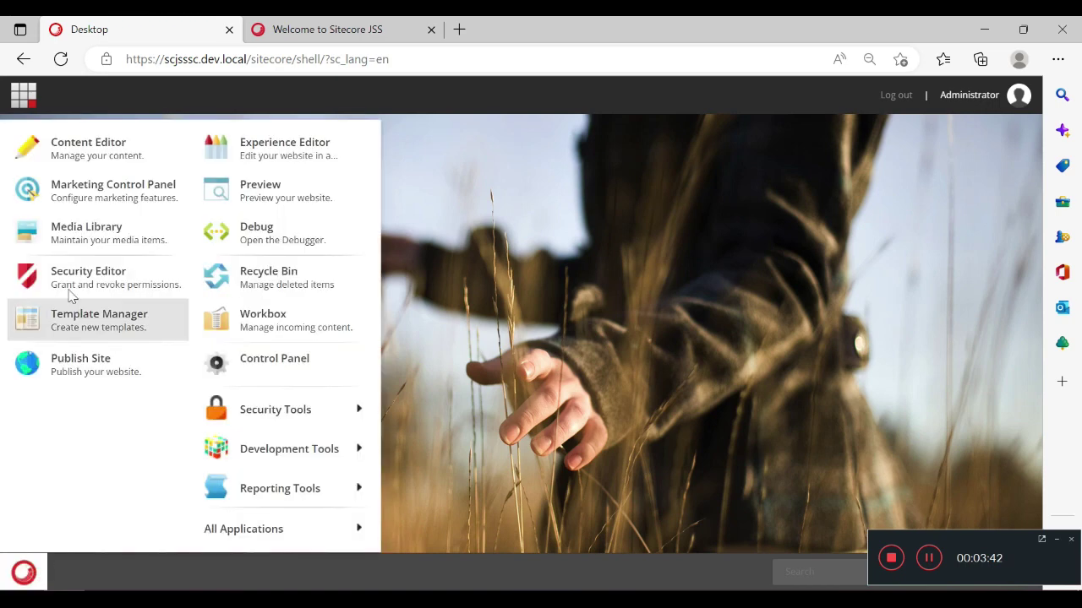
pyautogui.click(91, 163)
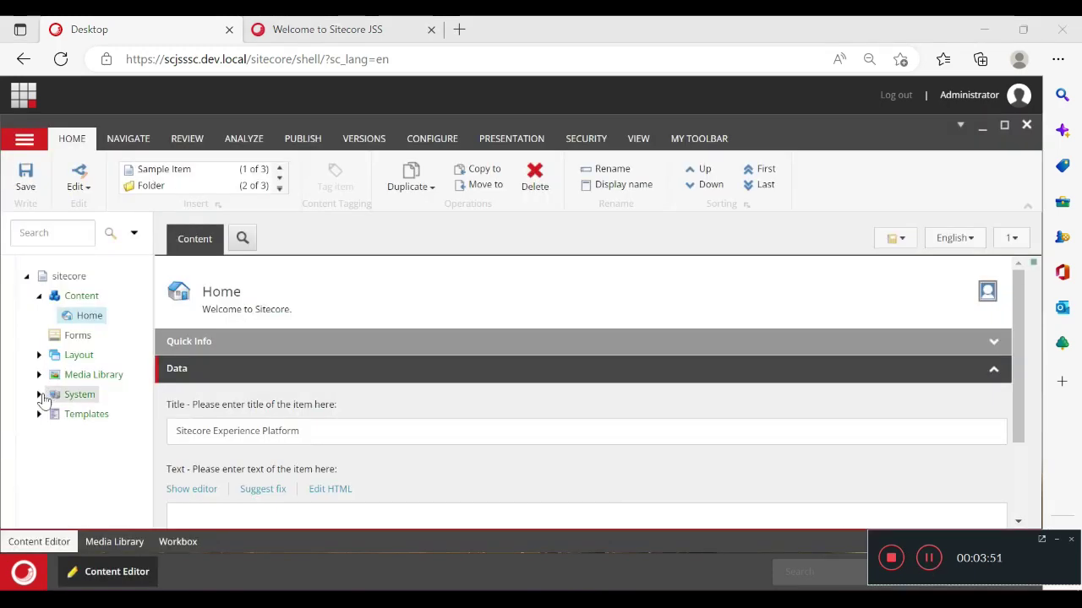
pyautogui.click(38, 395)
pyautogui.scroll(-1, 101, 397)
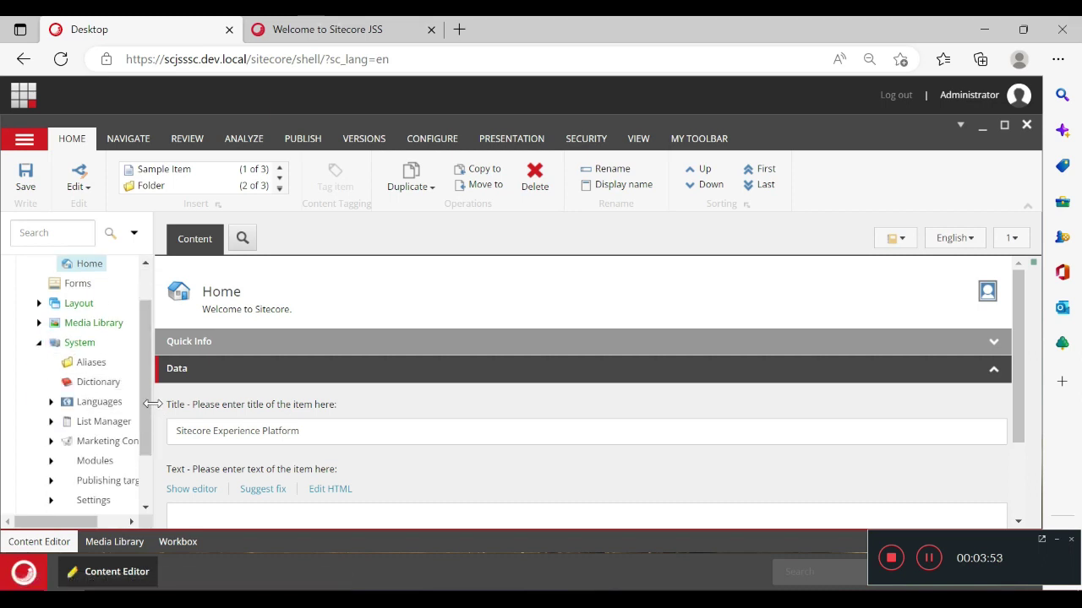
pyautogui.hotkey('ctrl', '-')
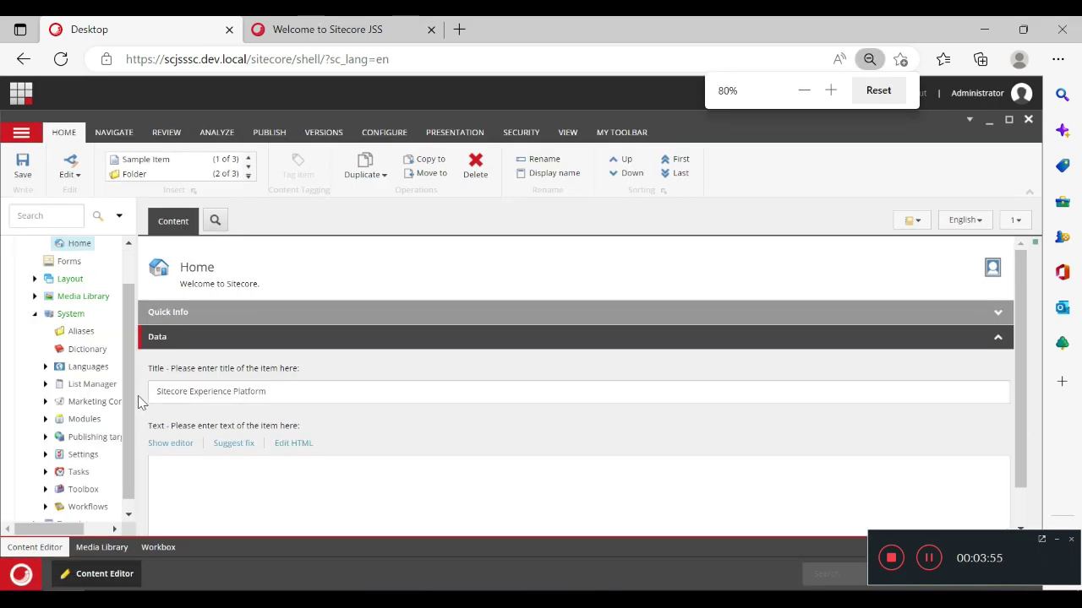
pyautogui.moveTo(136, 400); pyautogui.dragTo(203, 399)
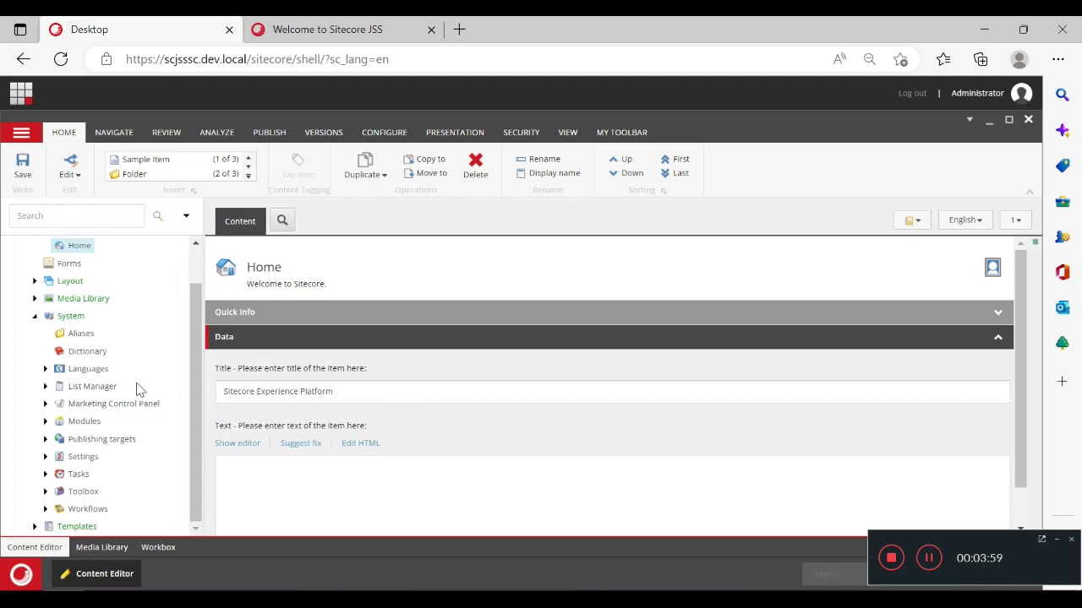
pyautogui.click(45, 457)
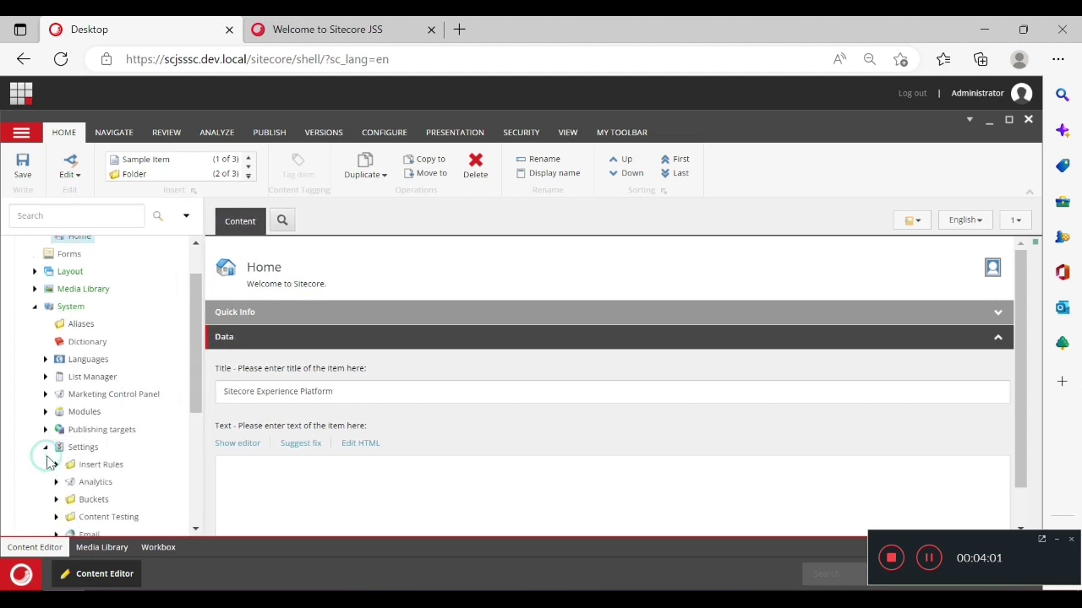
# Step: Create an API Key item named RectDemo in the API Keys folder under System > Settings > Services
pyautogui.scroll(-2, 174, 416)
pyautogui.scroll(3, 144, 410)
pyautogui.scroll(-3, 87, 457)
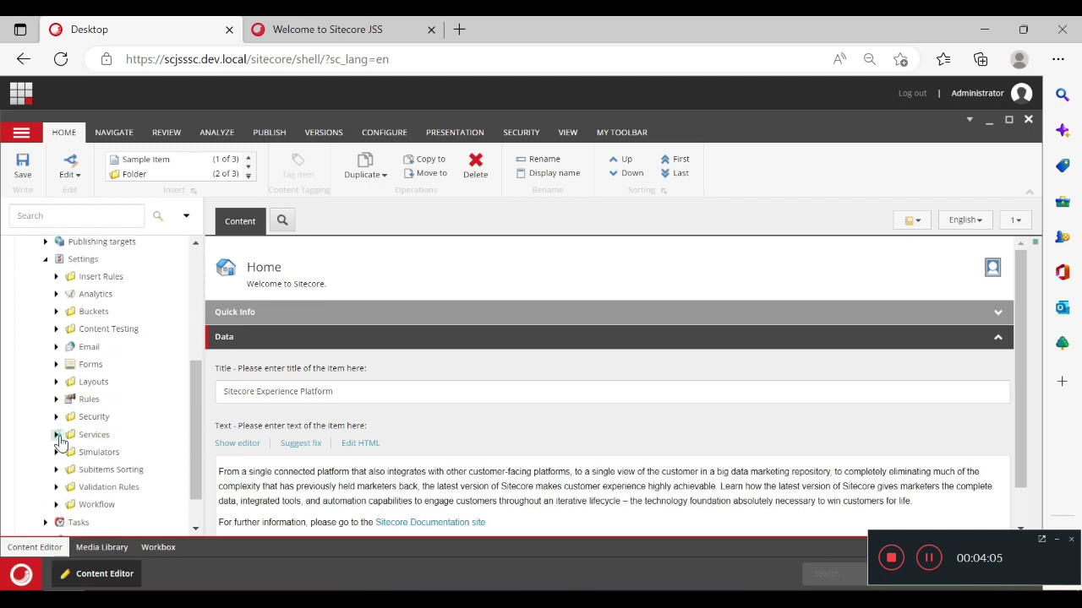
pyautogui.click(56, 435)
pyautogui.click(95, 453)
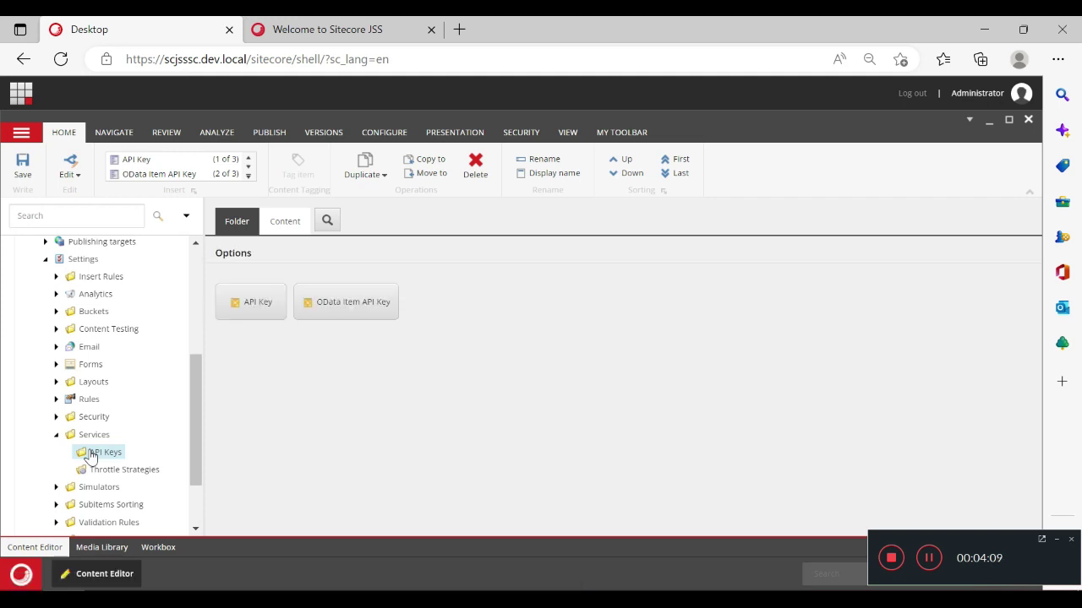
pyautogui.click(242, 314)
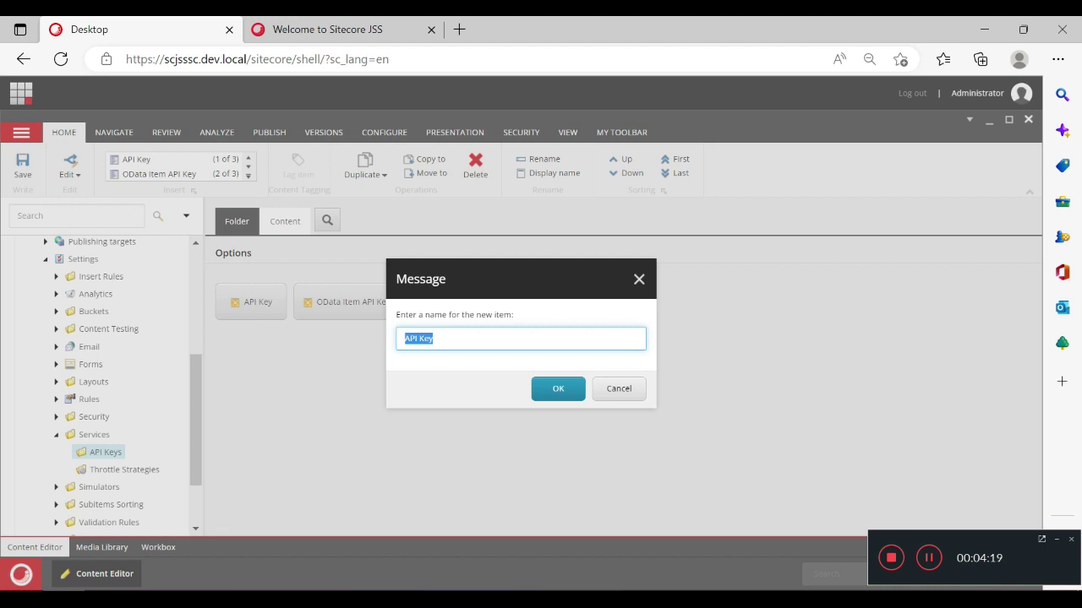
pyautogui.write('R')
pyautogui.click(555, 388)
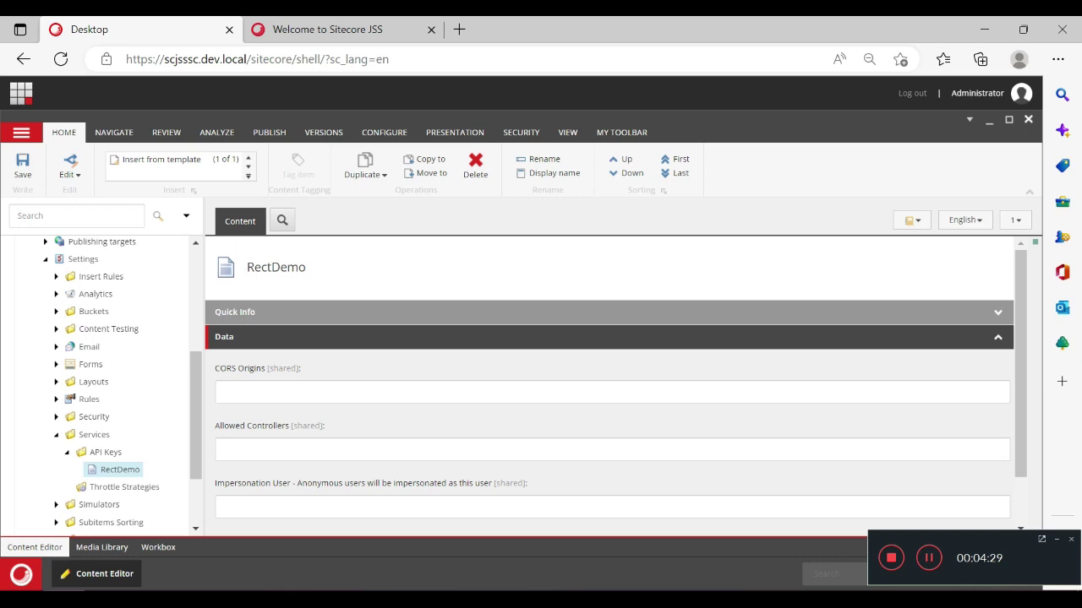
# Step: Set both CORS Origins and Allowed Controllers of the RectDemo item to * and save the item
pyautogui.scroll(-1, 393, 363)
pyautogui.click(363, 331)
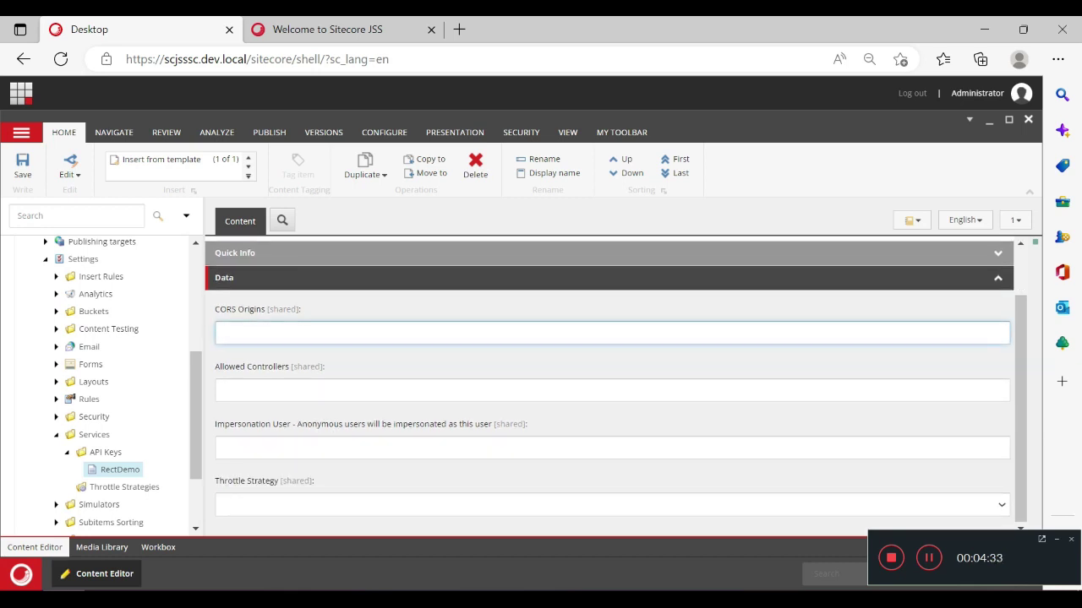
pyautogui.write('*')
pyautogui.click(382, 389)
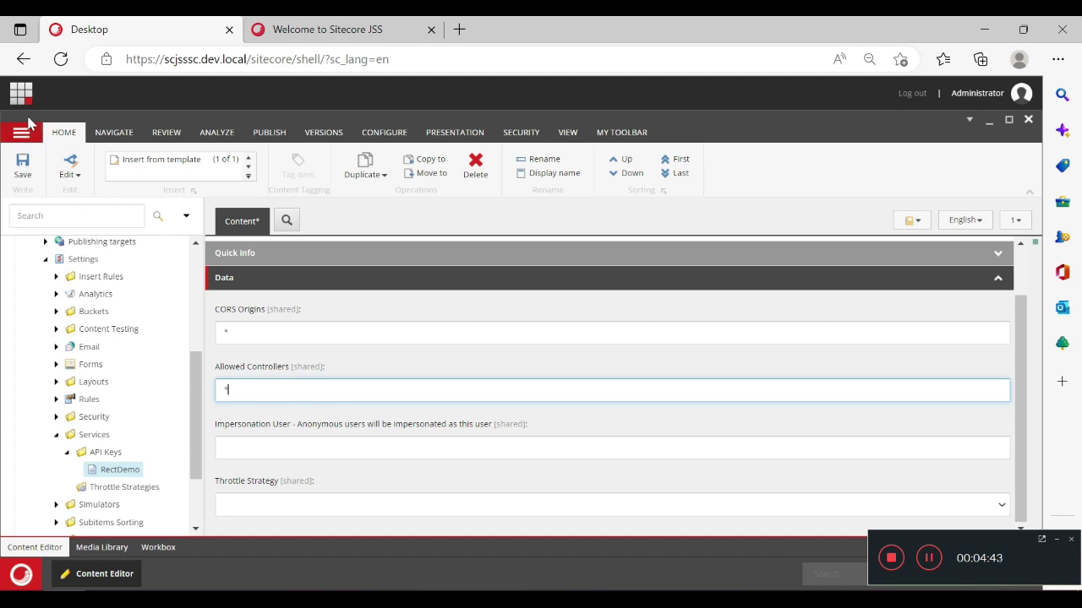
pyautogui.click(20, 166)
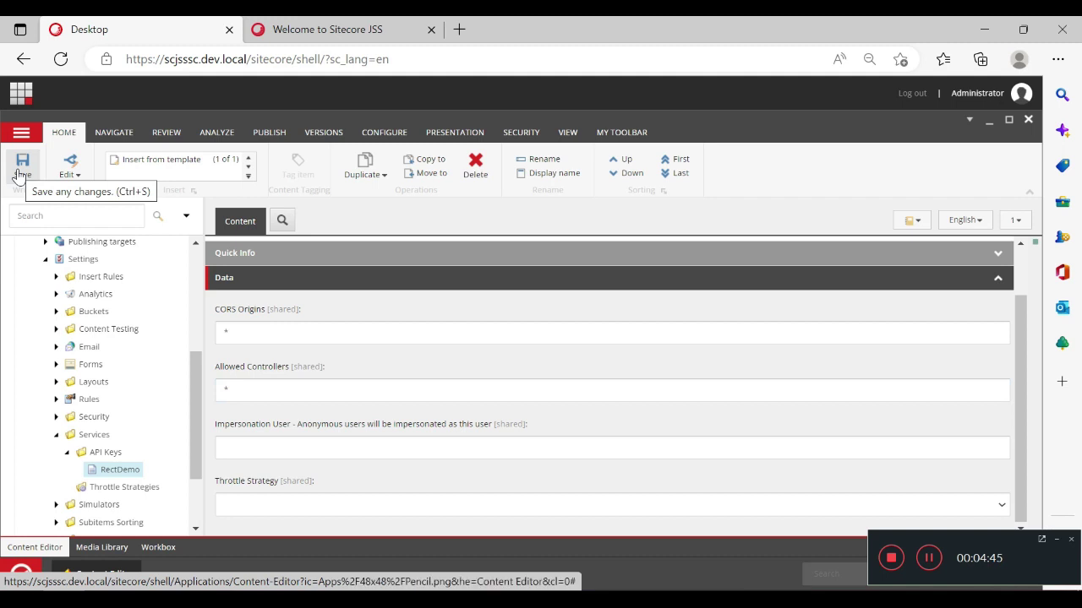
# Step: Publish the RectDemo item to the Internet (web) target with Smart publish, including subitems and related items
pyautogui.click(262, 130)
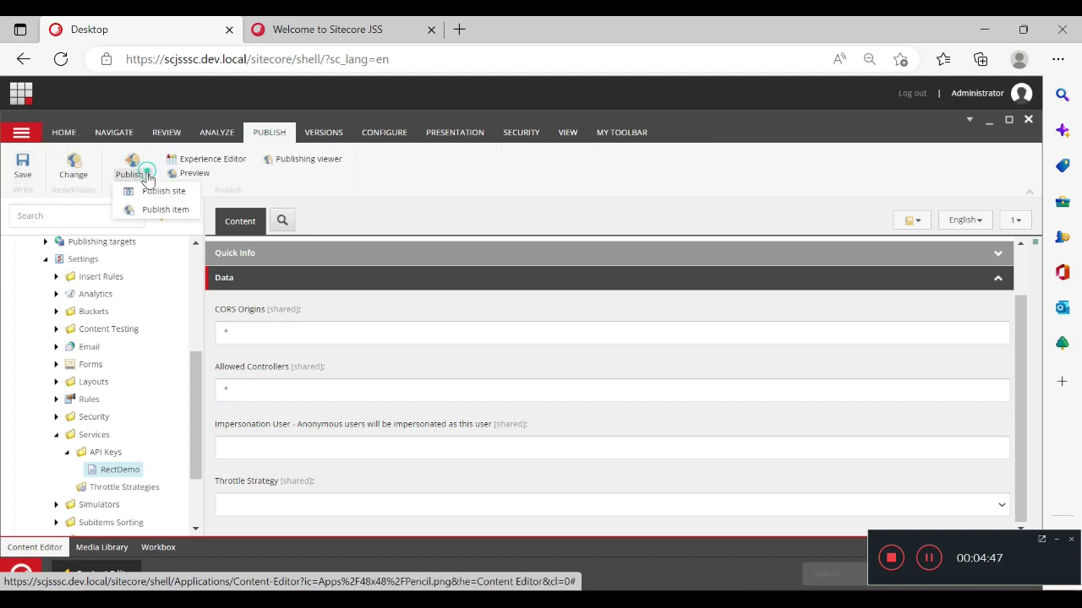
pyautogui.click(142, 175)
pyautogui.click(148, 202)
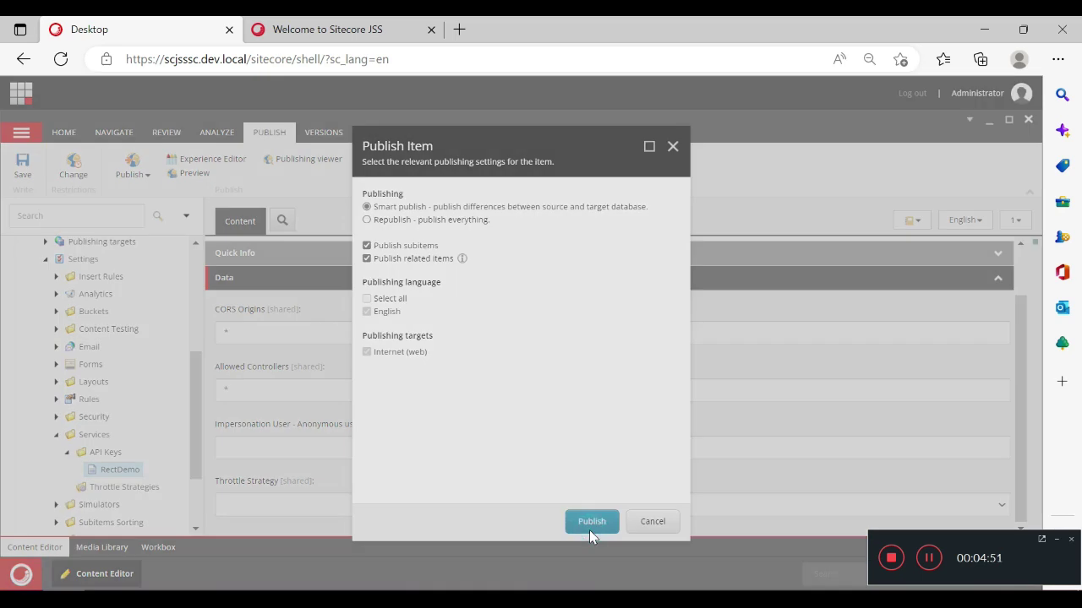
pyautogui.click(589, 528)
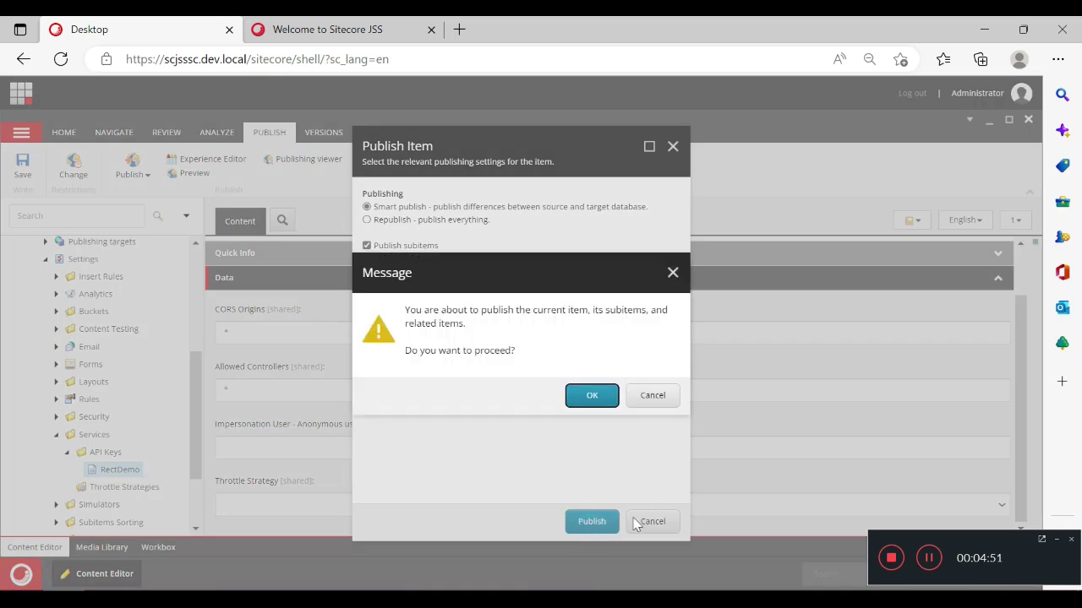
pyautogui.click(594, 399)
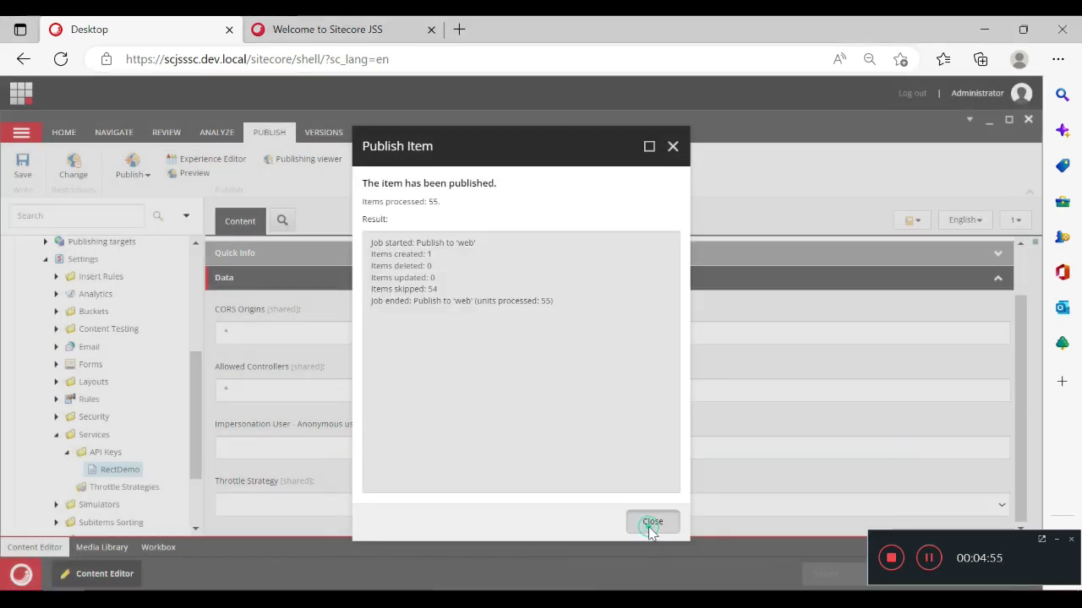
pyautogui.click(651, 521)
pyautogui.scroll(5, 160, 403)
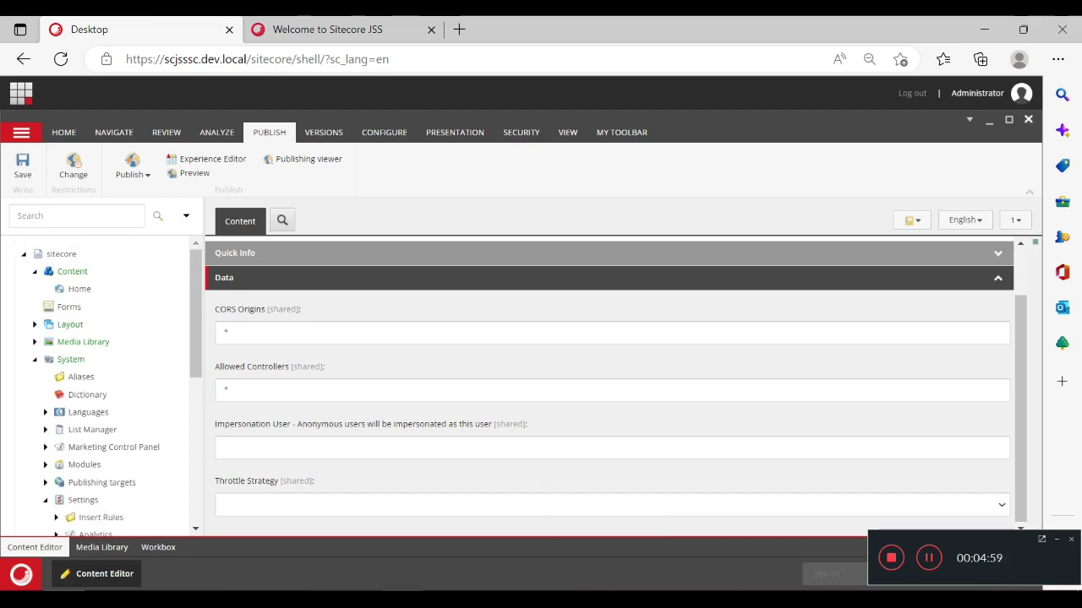
# Step: Switch to IIS Manager, open the bindings of scjsssc.dev.local and start a new binding with host name reactjssdemo-dev.local copied from the Notepad command
pyautogui.hotkey('alt', 'Tab')
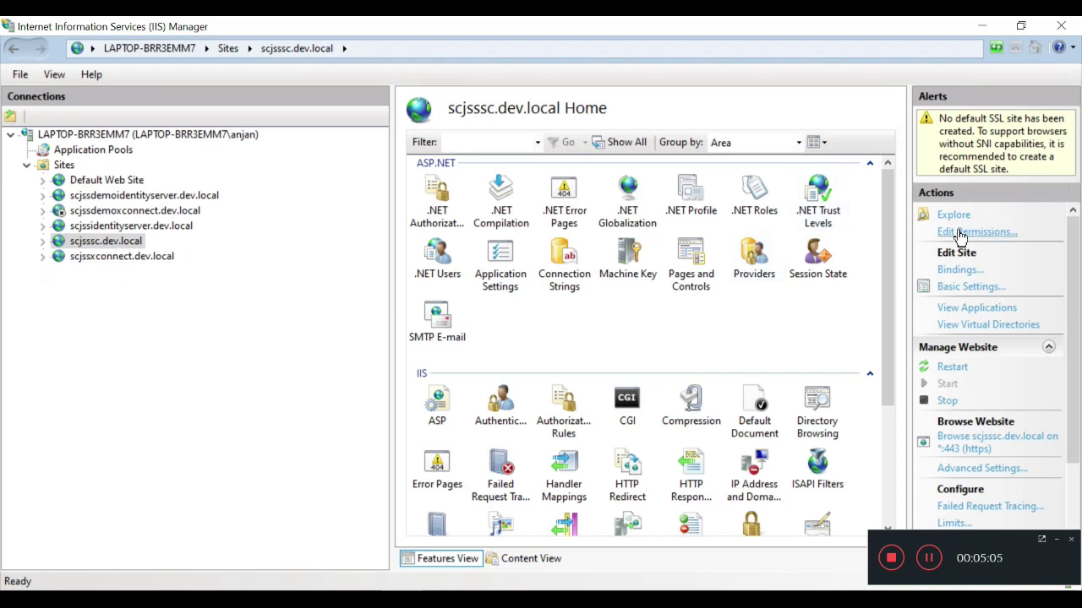
pyautogui.click(955, 270)
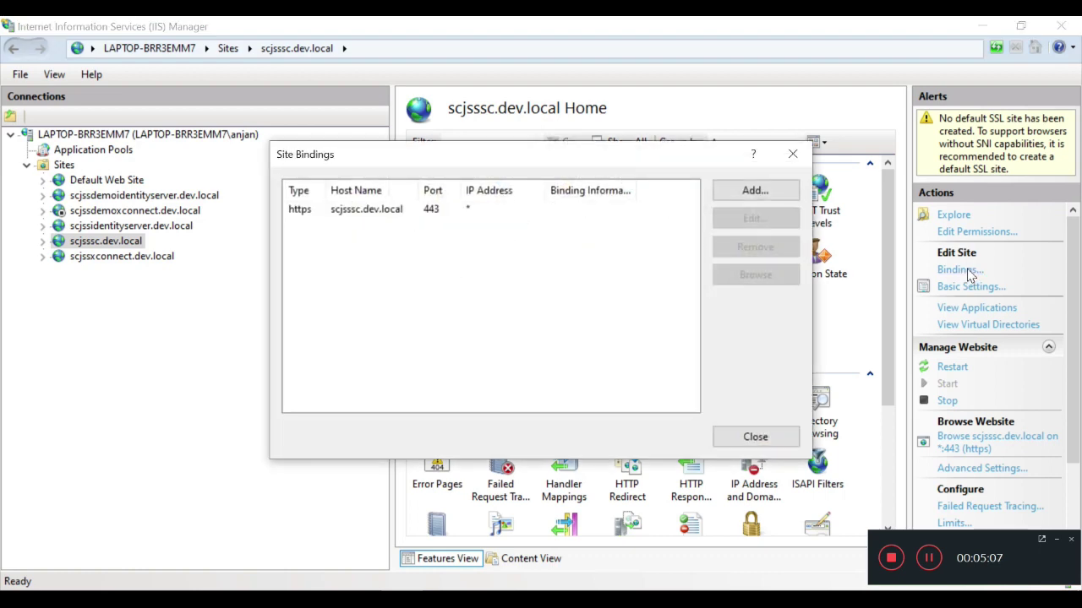
pyautogui.click(764, 194)
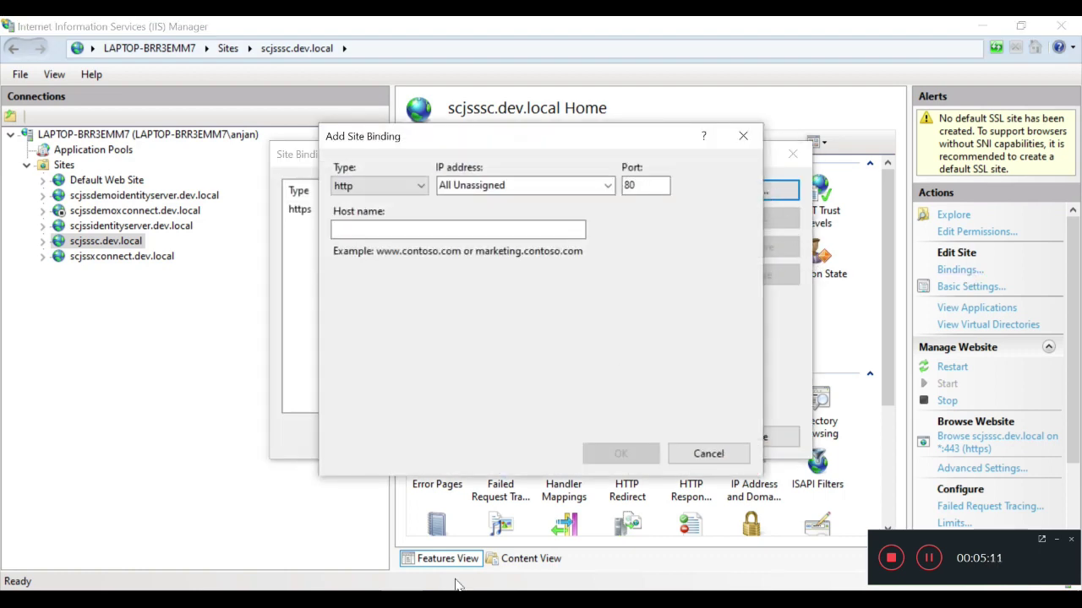
pyautogui.hotkey('alt', 'Tab')
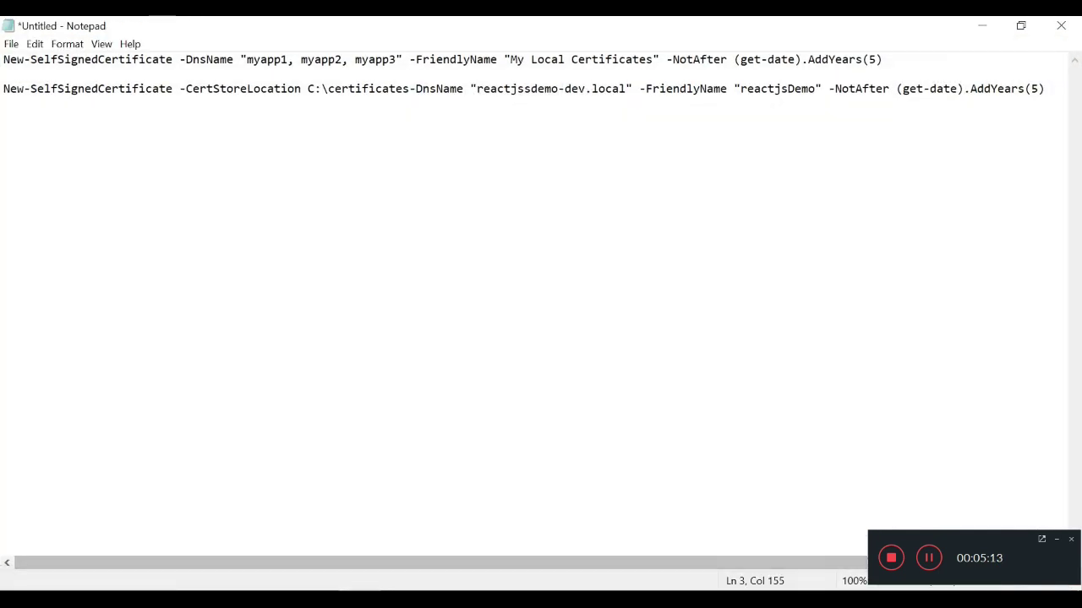
pyautogui.moveTo(477, 89); pyautogui.dragTo(626, 89)
pyautogui.hotkey('ctrl', 'c')
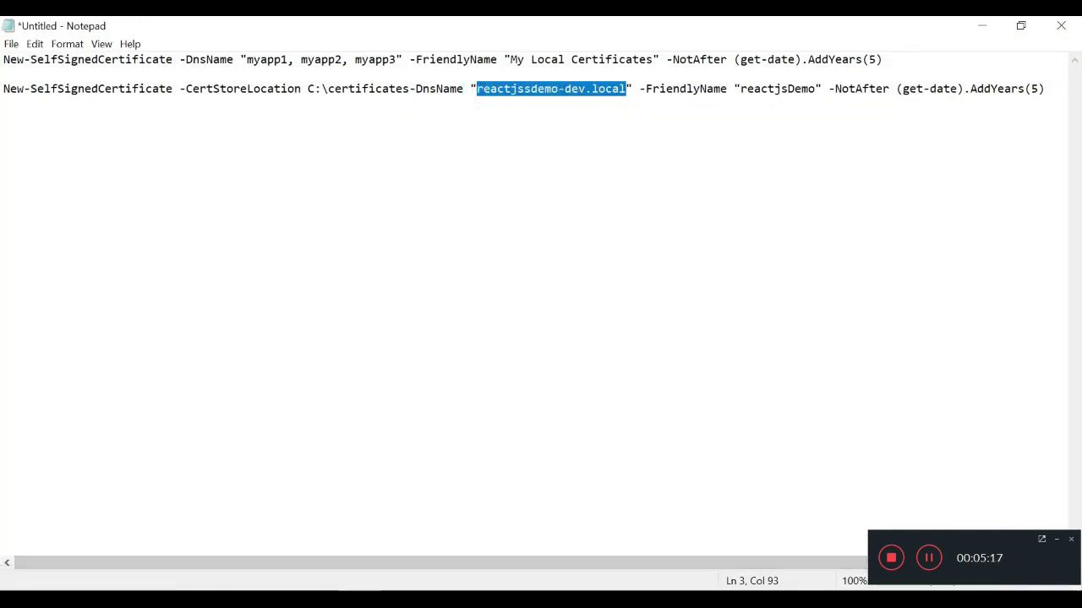
pyautogui.click(981, 25)
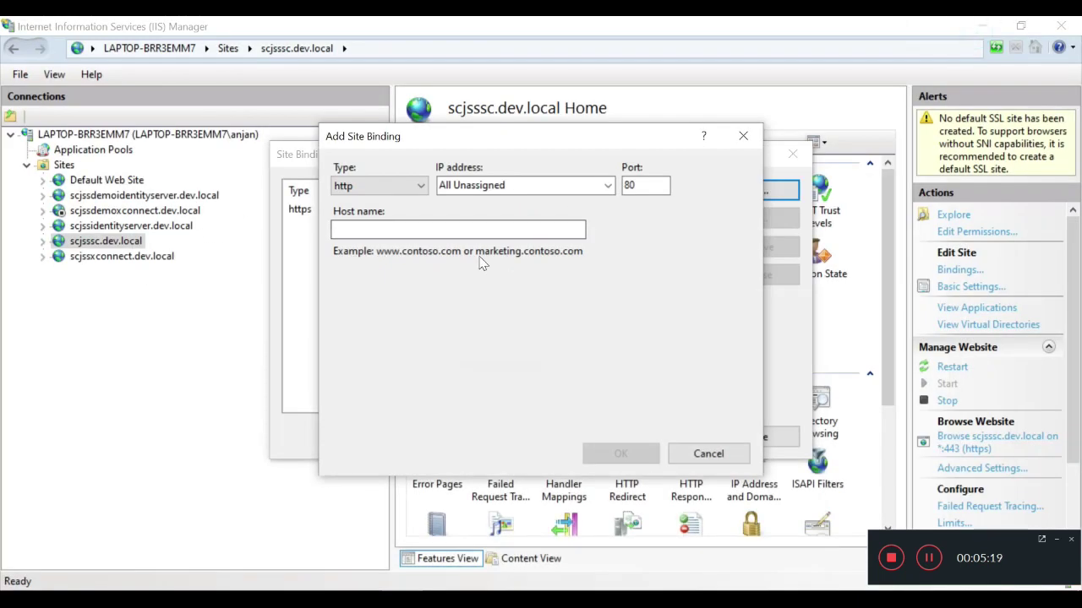
pyautogui.hotkey('ctrl', 'v')
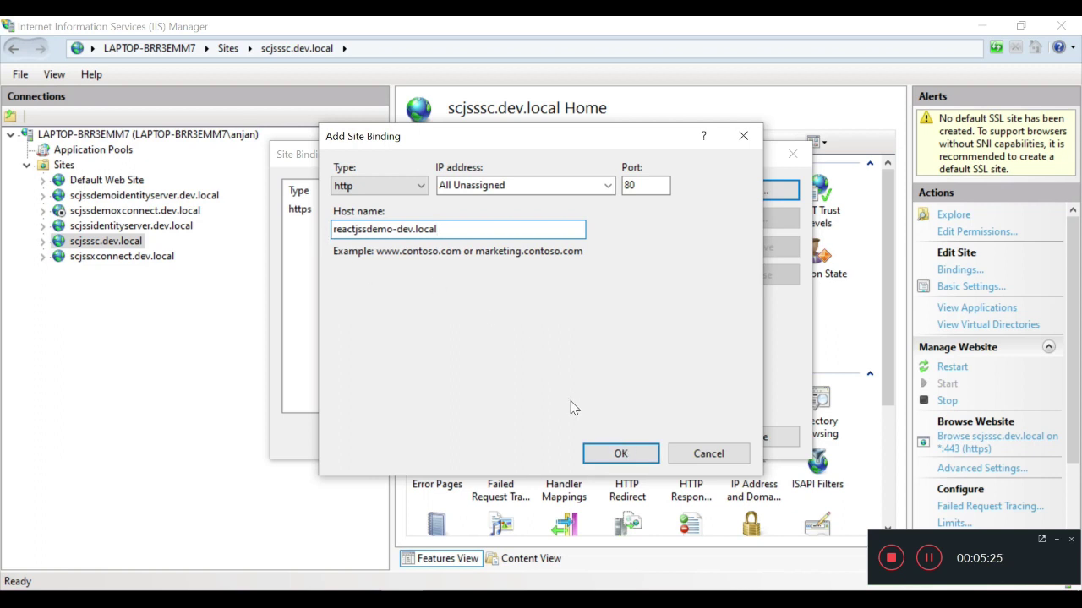
# Step: Try the new binding as https with Server Name Indication required and the scjsssc.dev.local SSL certificate
pyautogui.click(420, 188)
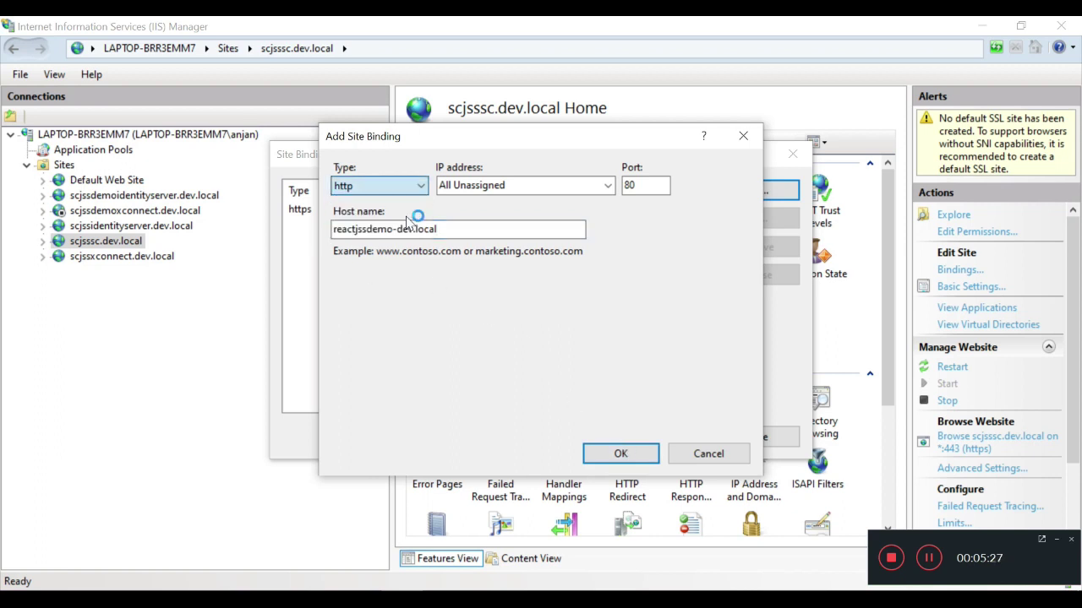
pyautogui.click(407, 217)
pyautogui.click(420, 253)
pyautogui.click(486, 413)
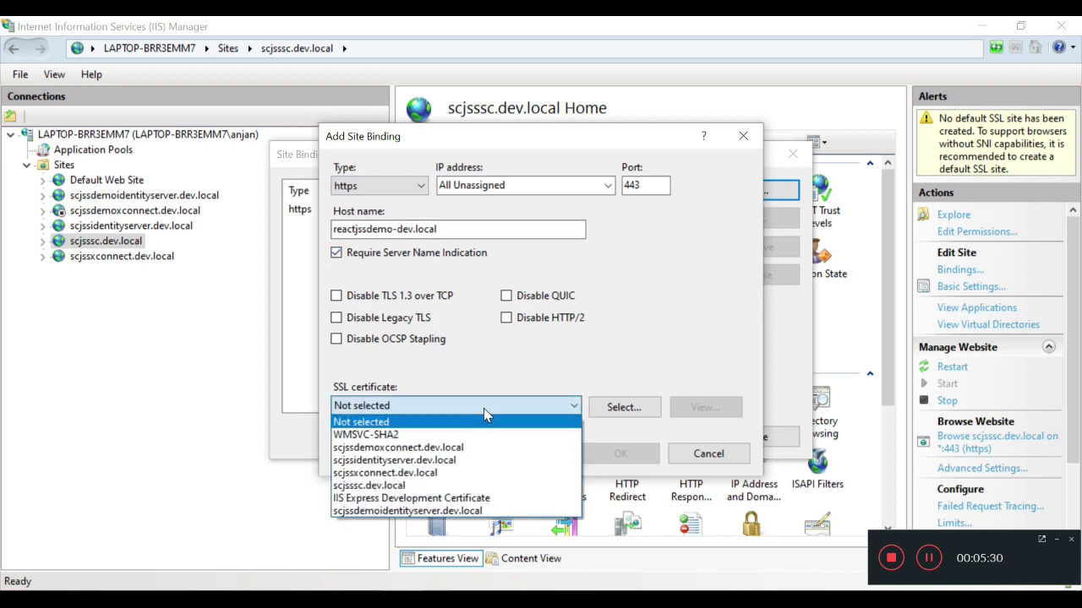
pyautogui.click(446, 487)
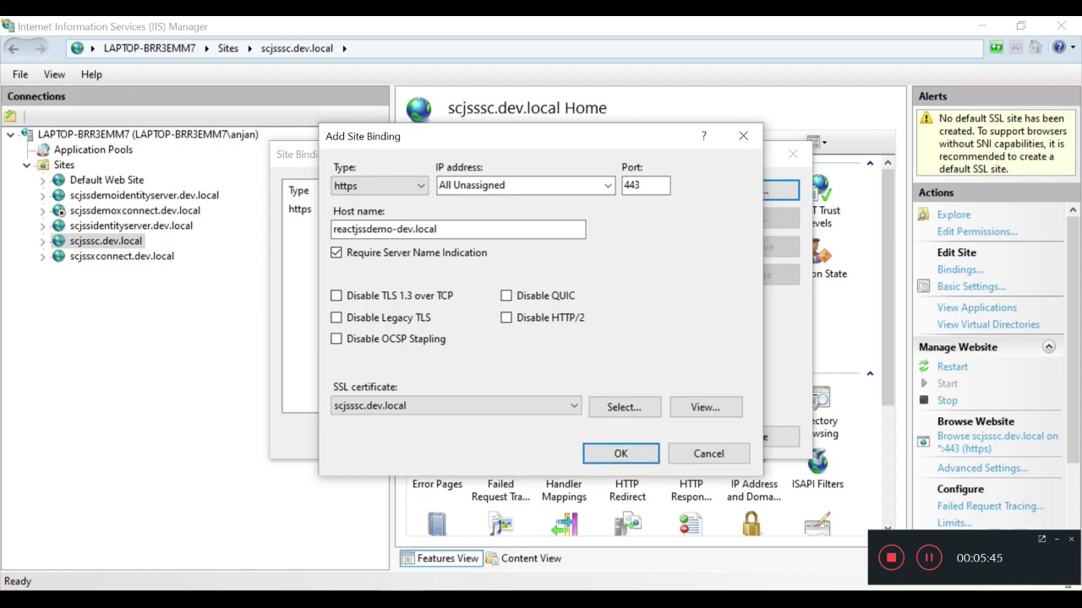
# Step: Run Notepad's second New-SelfSignedCertificate command in PowerShell, using C:\certificates as store location, DNS name reactjssdemo-dev.local, friendly name reactjsDemo and AddYears(5)
pyautogui.hotkey('alt', 'Tab')
pyautogui.click(594, 225)
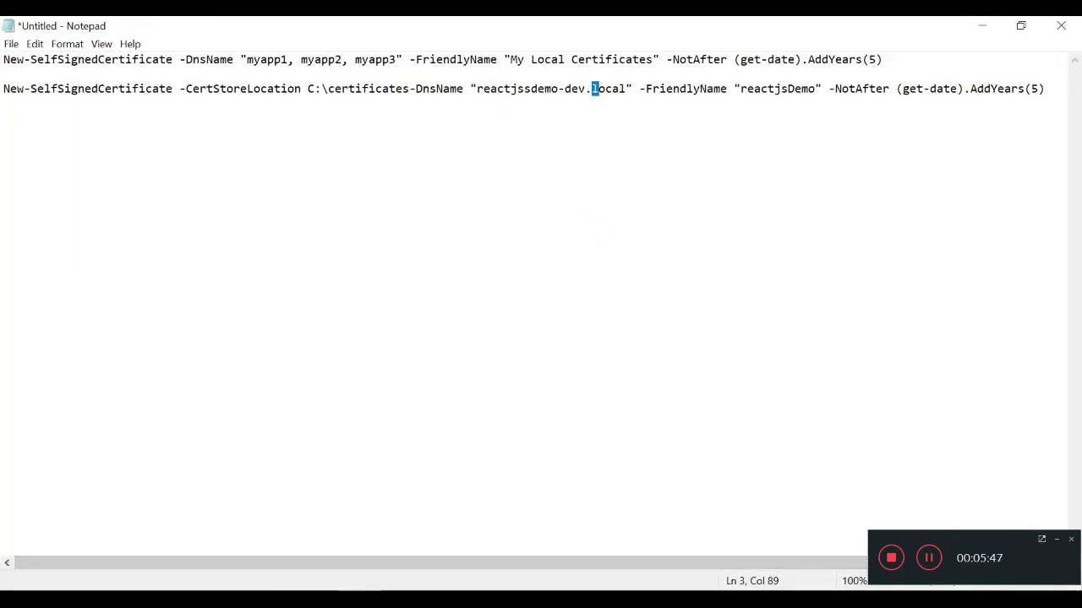
pyautogui.press('End')
pyautogui.hotkey('ctrl', 'shift', 'Left')
pyautogui.hotkey('ctrl', 'shift', 'Left')
pyautogui.hotkey('ctrl', 'shift', 'Left')
pyautogui.hotkey('ctrl', 'shift', 'Left')
pyautogui.hotkey('ctrl', 'shift', 'Left')
pyautogui.hotkey('ctrl', 'shift', 'Left')
pyautogui.hotkey('ctrl', 'shift', 'Left')
pyautogui.hotkey('ctrl', 'shift', 'Left')
pyautogui.hotkey('ctrl', 'shift', 'Left')
pyautogui.hotkey('ctrl', 'shift', 'Left')
pyautogui.hotkey('ctrl', 'shift', 'Left')
pyautogui.hotkey('ctrl', 'shift', 'Left')
pyautogui.hotkey('ctrl', 'shift', 'Left')
pyautogui.hotkey('ctrl', 'shift', 'Left')
pyautogui.hotkey('ctrl', 'shift', 'Left')
pyautogui.hotkey('ctrl', 'shift', 'Left')
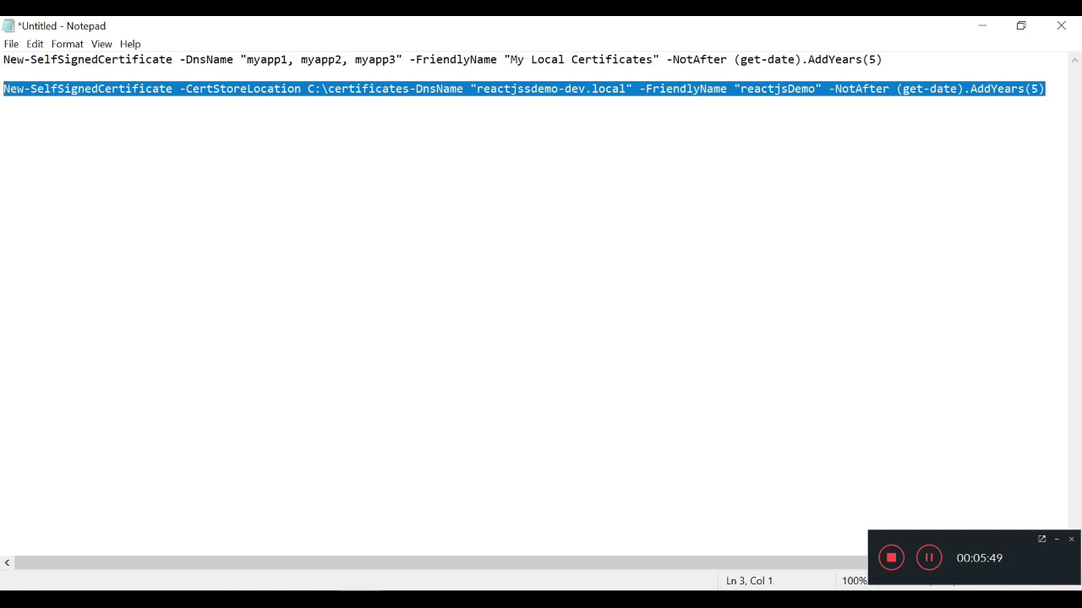
pyautogui.hotkey('alt', 'Tab')
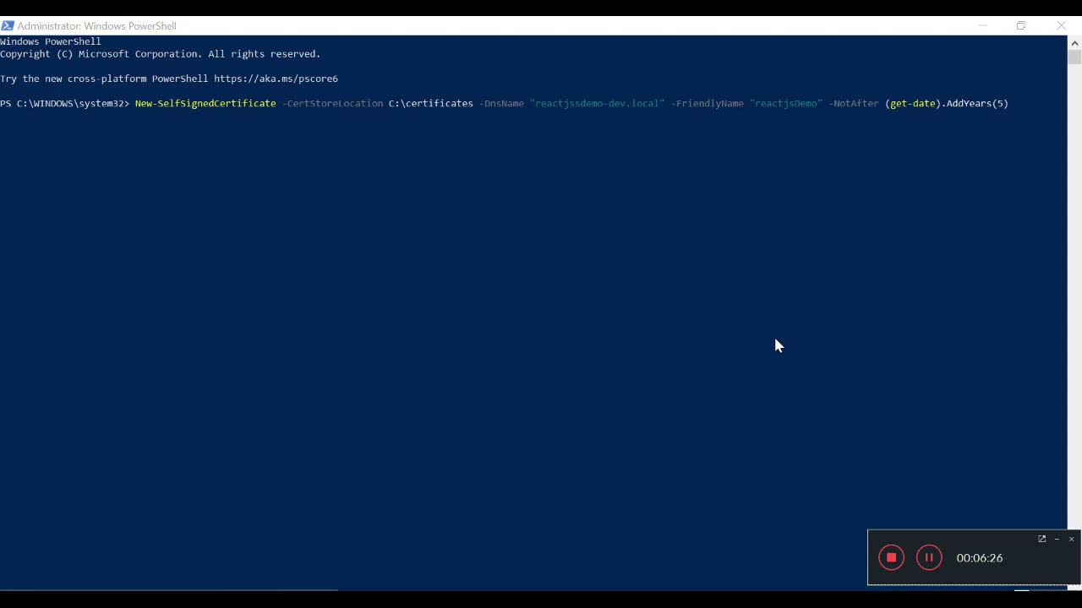
pyautogui.press('Return')
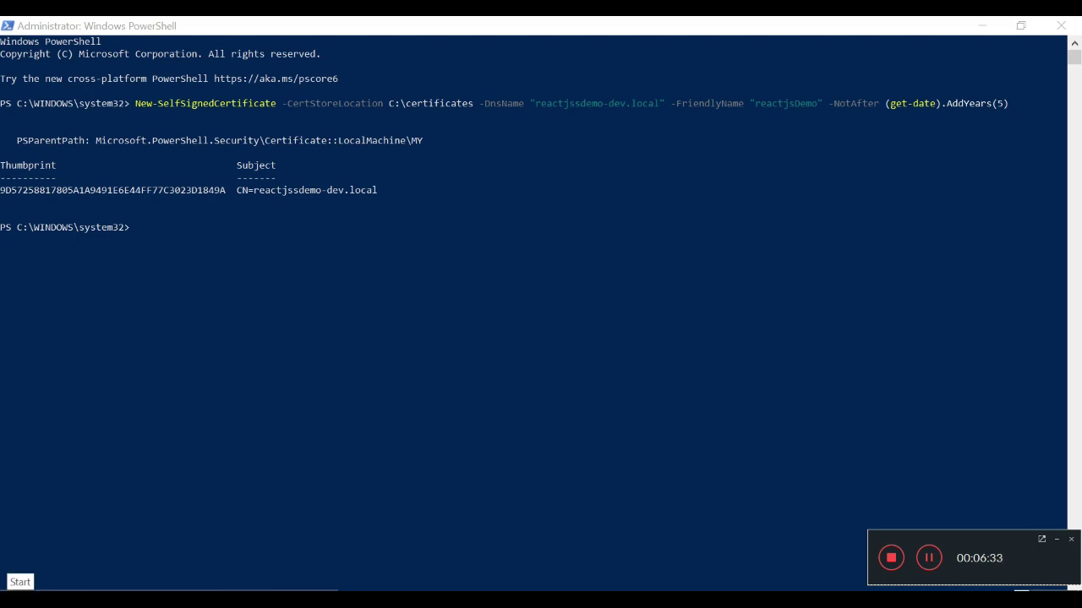
# Step: Search Windows for mmc and open the Microsoft Management Console
pyautogui.click(20, 595)
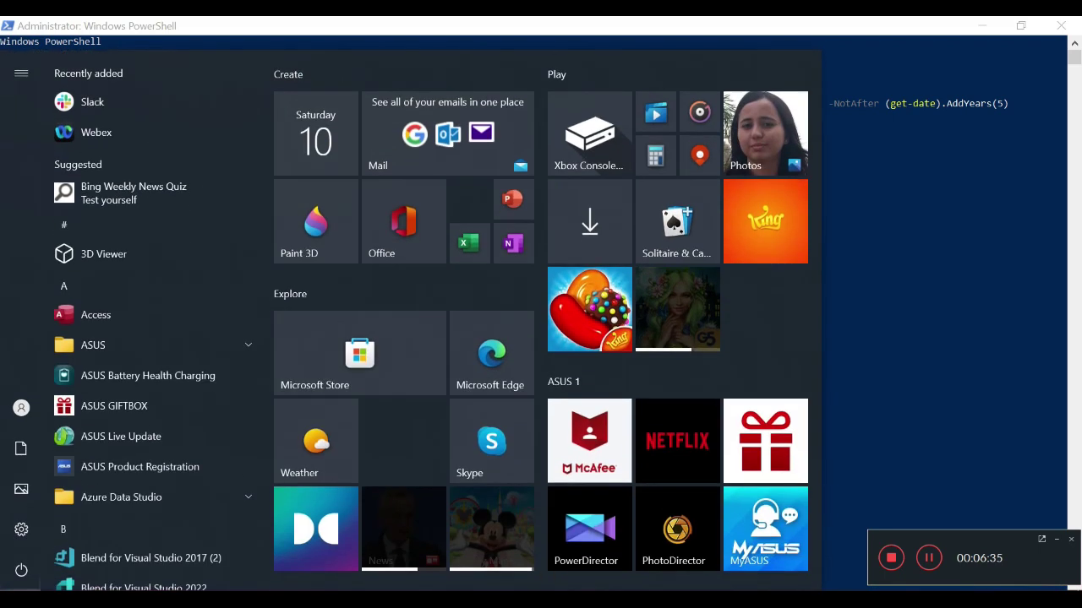
pyautogui.write('mmc')
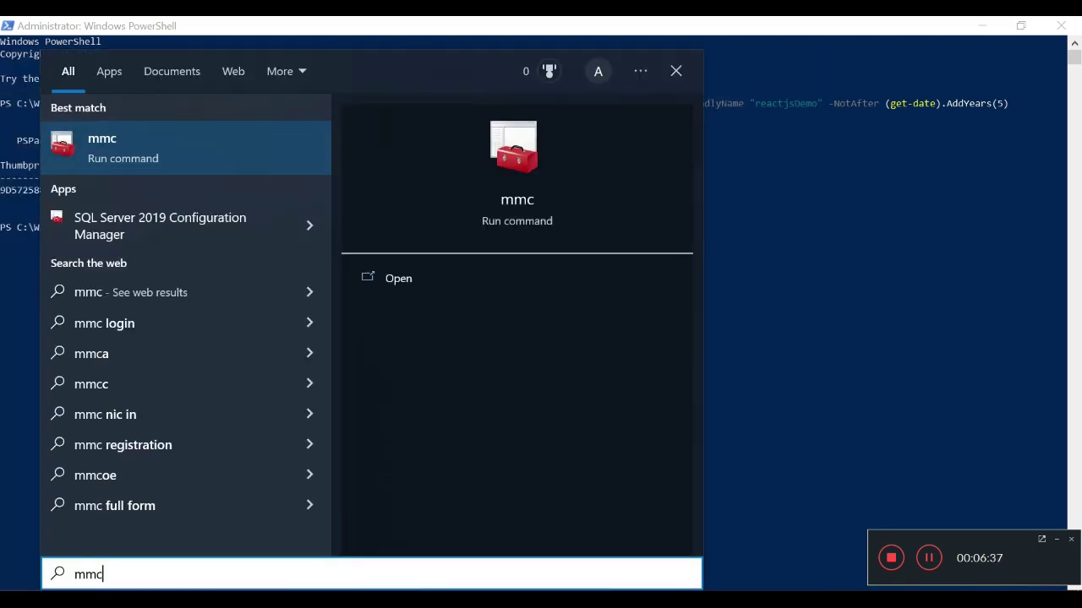
pyautogui.press('Return')
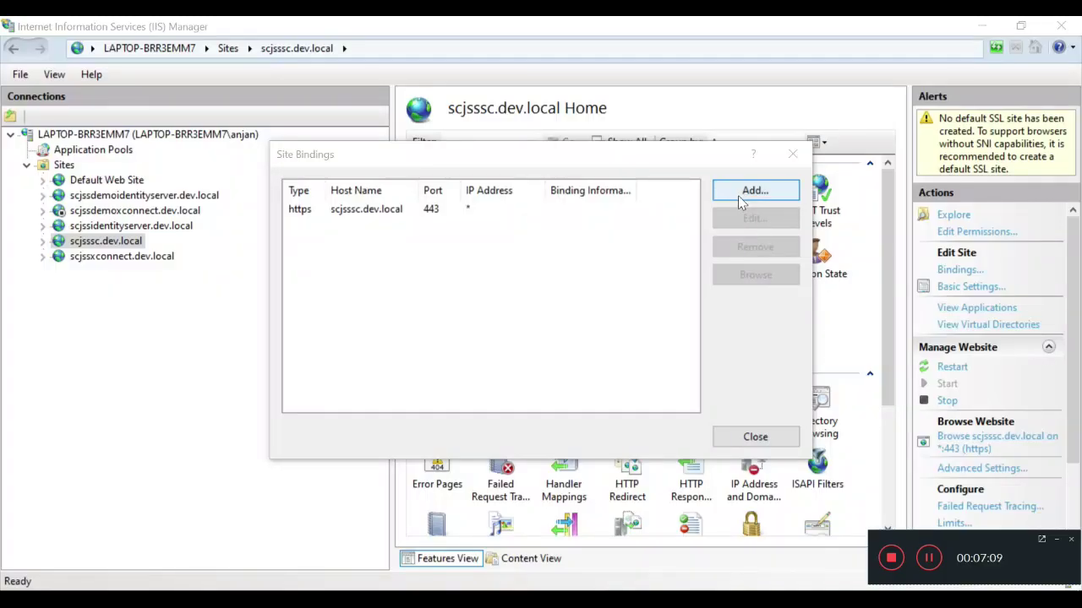
# Step: Fill in a new https binding for host name reactjssdemo-dev.local, requiring Server Name Indication and using the reactjsDemo SSL certificate
pyautogui.click(737, 195)
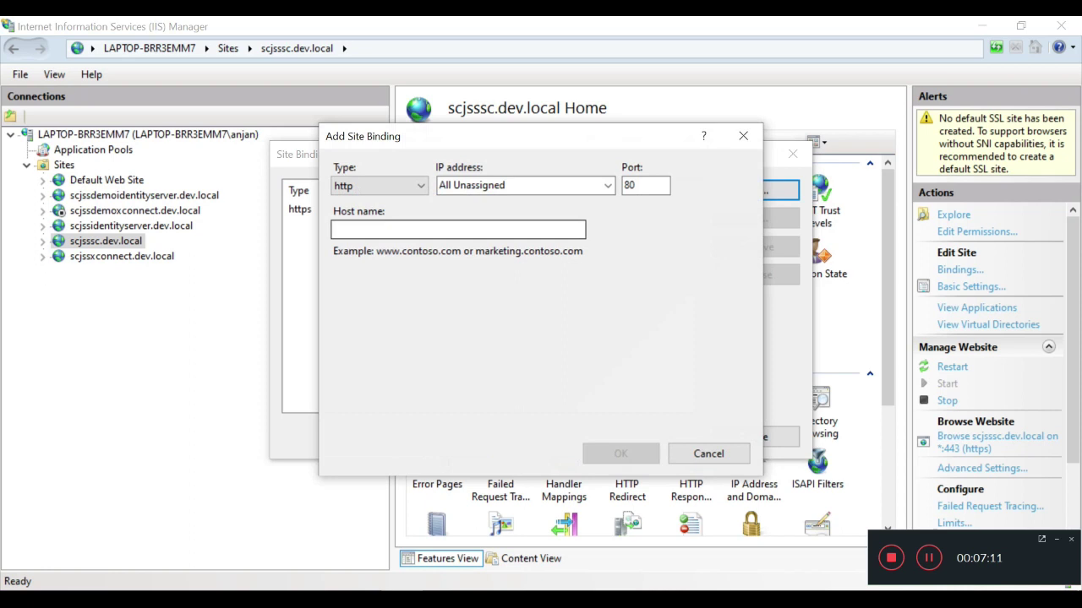
pyautogui.click(410, 230)
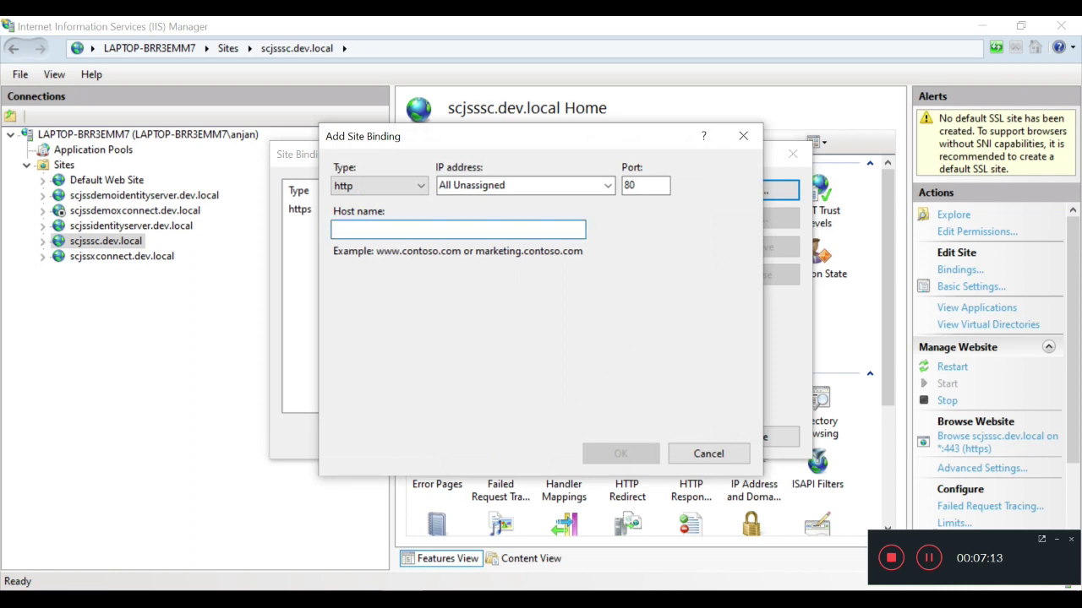
pyautogui.hotkey('ctrl', 'v')
pyautogui.click(378, 186)
pyautogui.click(372, 210)
pyautogui.click(379, 255)
pyautogui.click(421, 406)
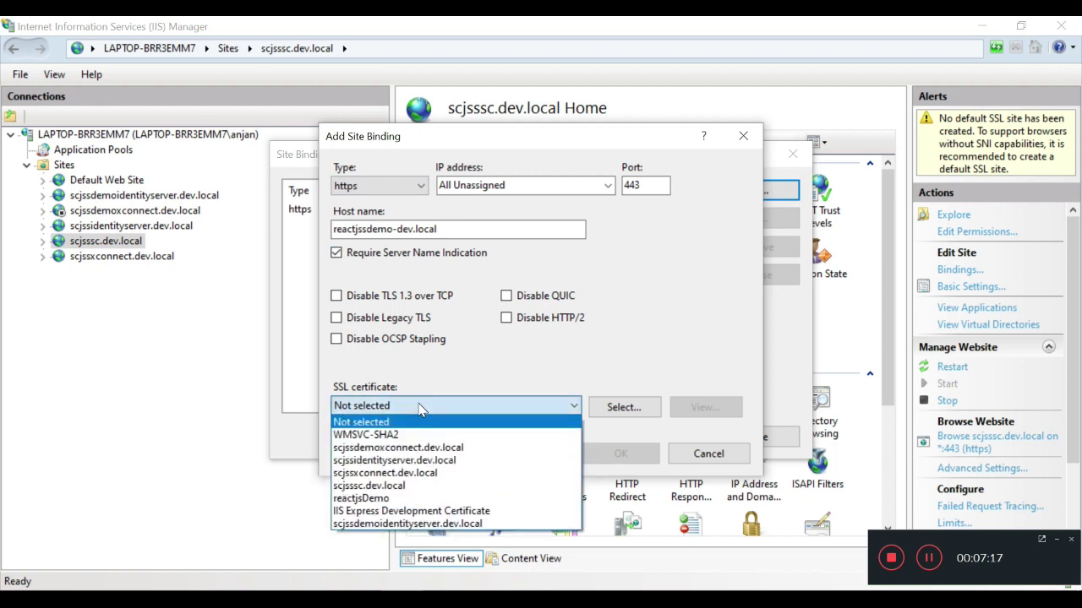
pyautogui.click(393, 500)
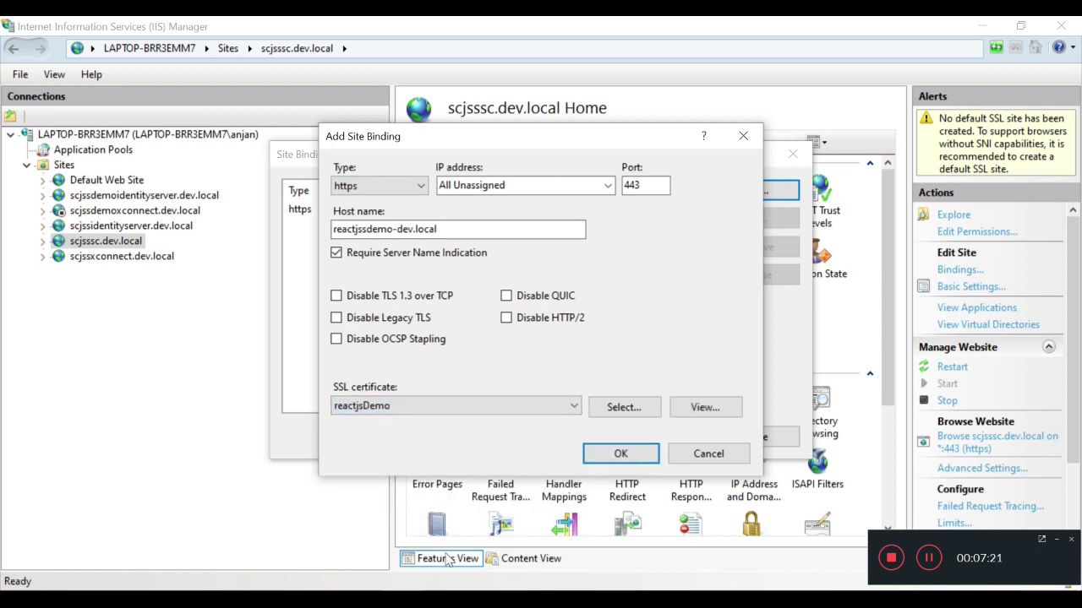
# Step: Check the friendly name in PowerShell's New-SelfSignedCertificate command against the chosen certificate and return to the site binding in IIS Manager
pyautogui.click(444, 602)
pyautogui.click(500, 552)
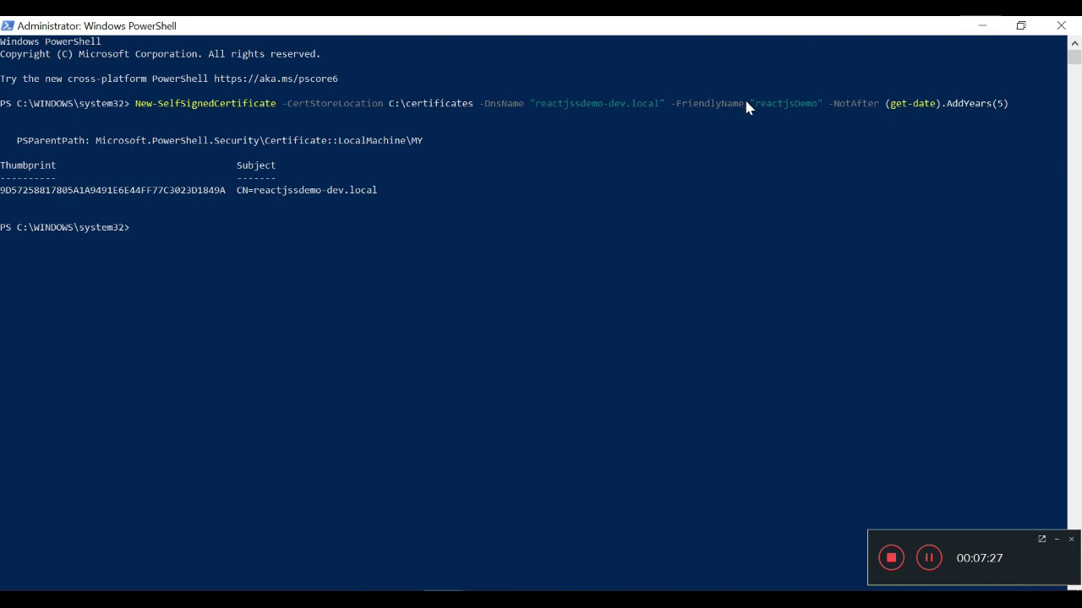
pyautogui.click(982, 26)
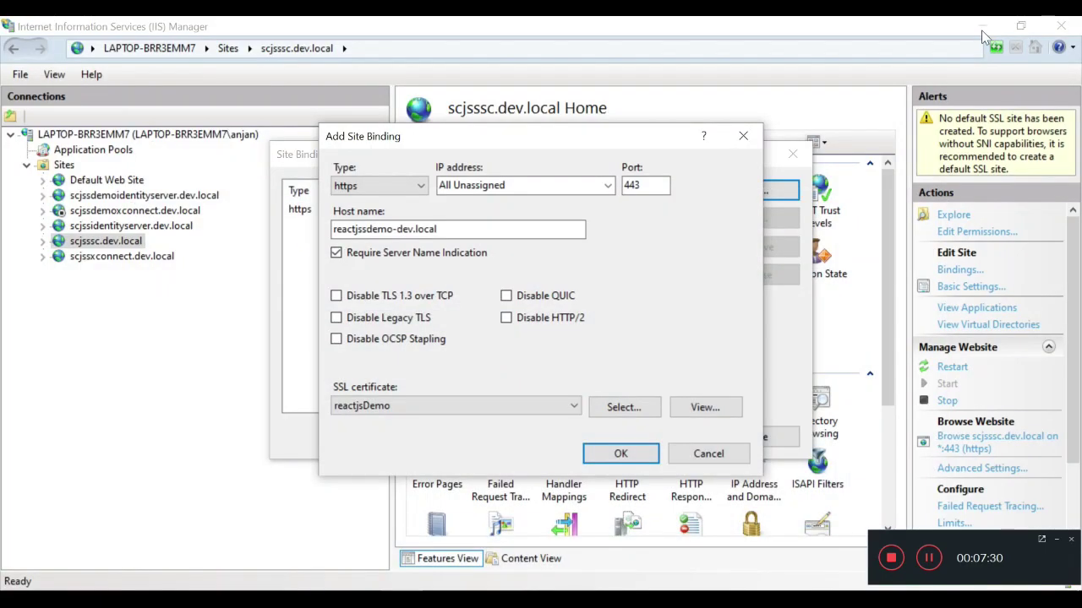
# Step: Save the new https binding for scjsssc.dev.local and close its site bindings
pyautogui.click(621, 456)
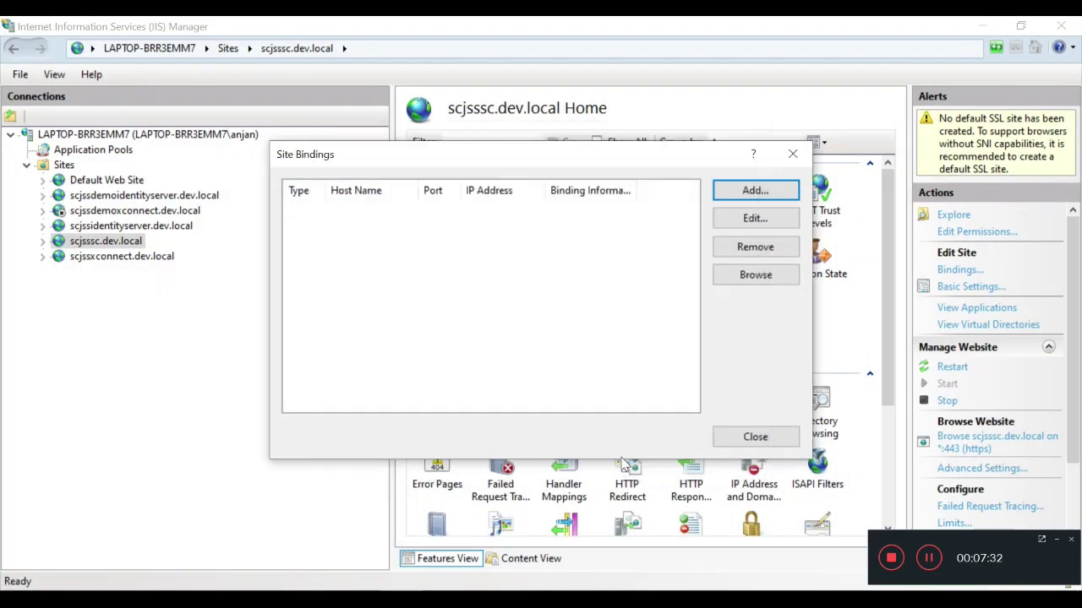
pyautogui.click(728, 444)
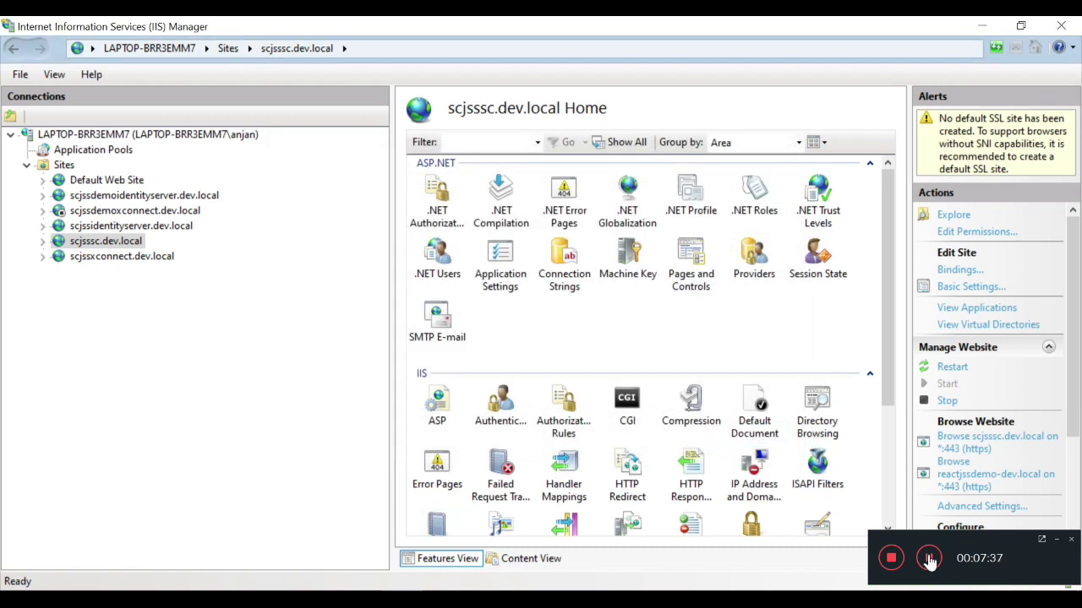
# Step: Switch to the PowerShell window that created the certificate and change to the C:\projects\jssproject folder
pyautogui.moveTo(443, 596)
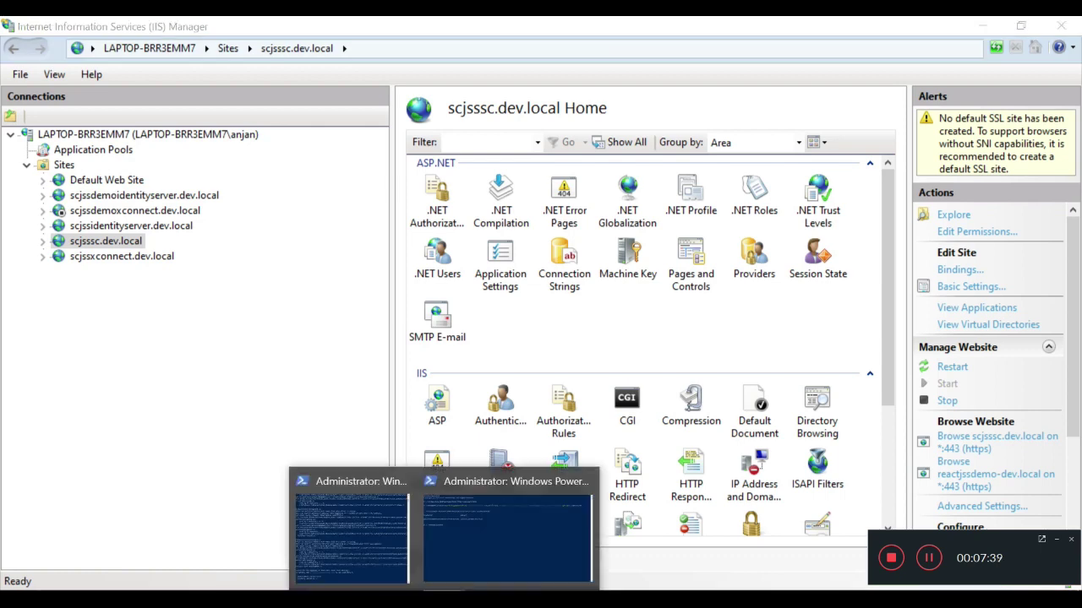
pyautogui.click(464, 551)
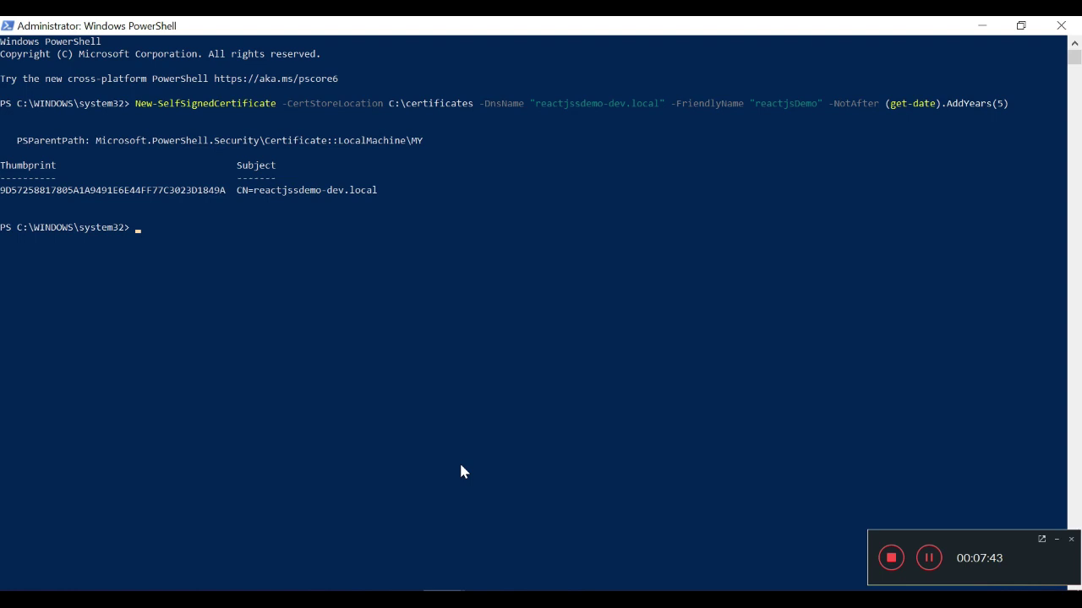
pyautogui.write('jssproject')
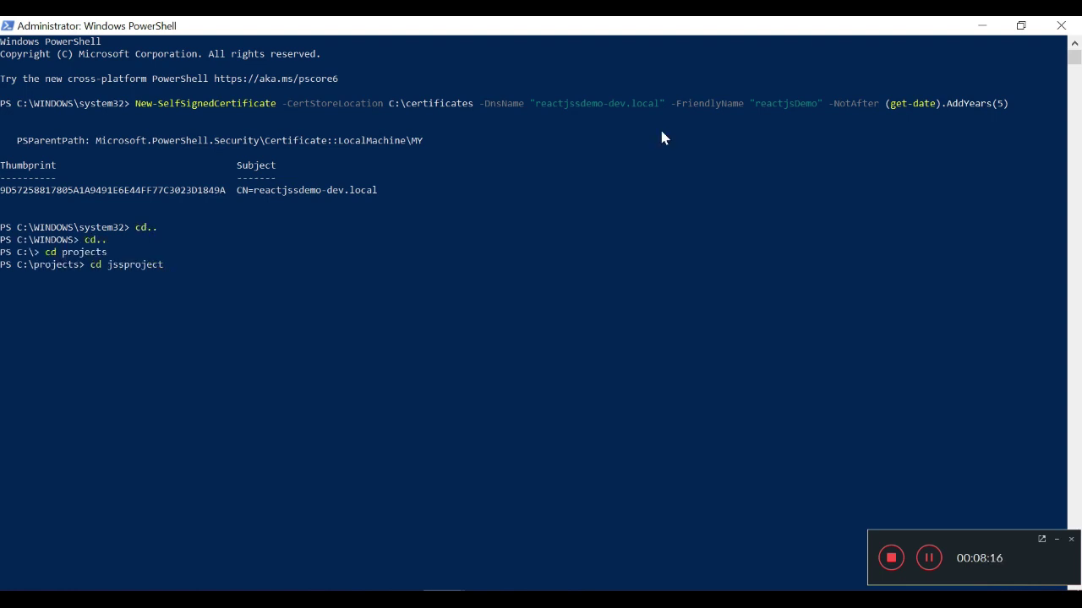
pyautogui.press('Return')
# Step: Run jss setup and answer y to having the Sitecore instance on this machine
pyautogui.write('jss setup')
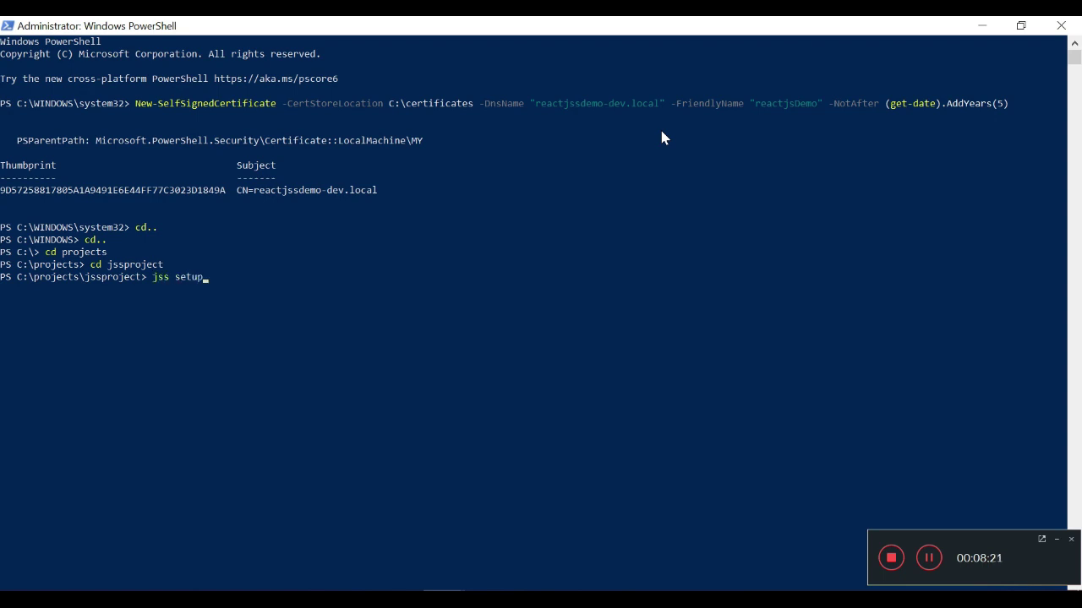
pyautogui.press('Return')
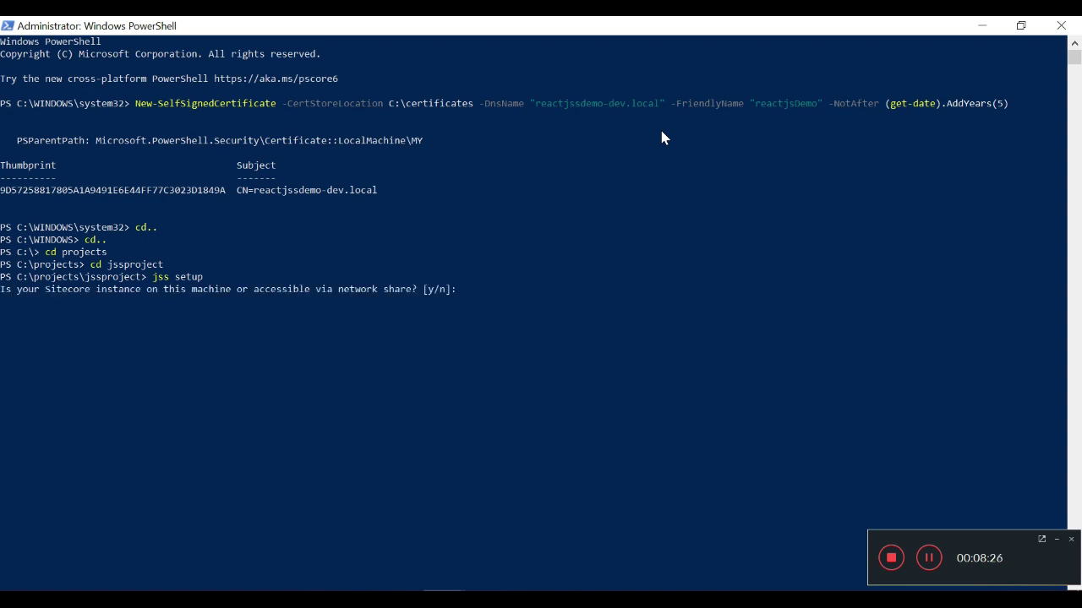
pyautogui.write('y')
pyautogui.press('Return')
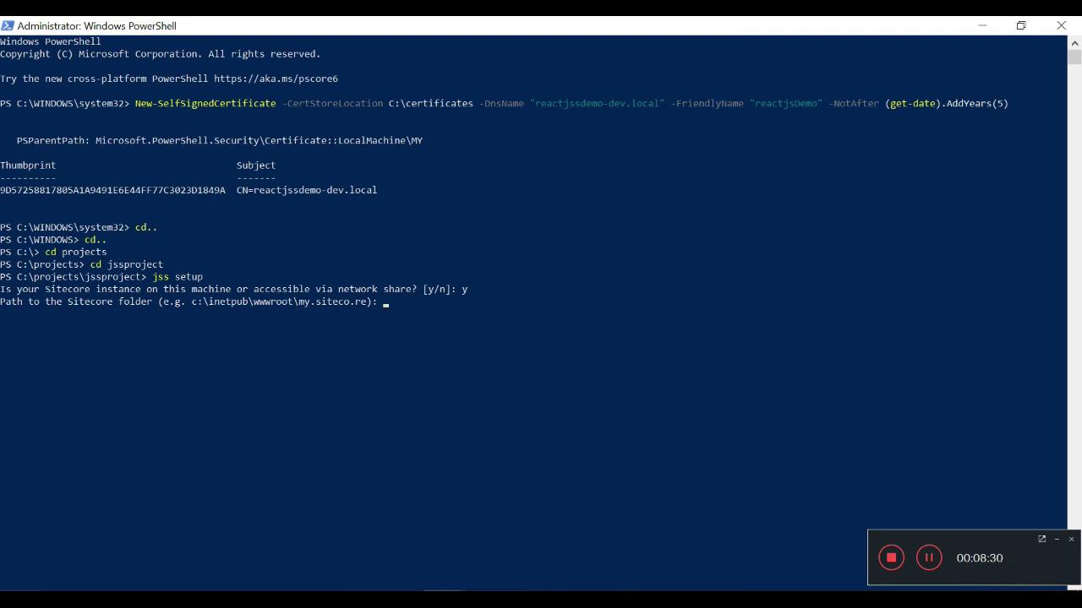
# Step: Copy the scjsssc.dev.local folder path from File Explorer and submit C:\inetpub\wwwroot\scjsssc.dev.local as the Sitecore folder path in PowerShell
pyautogui.click(104, 591)
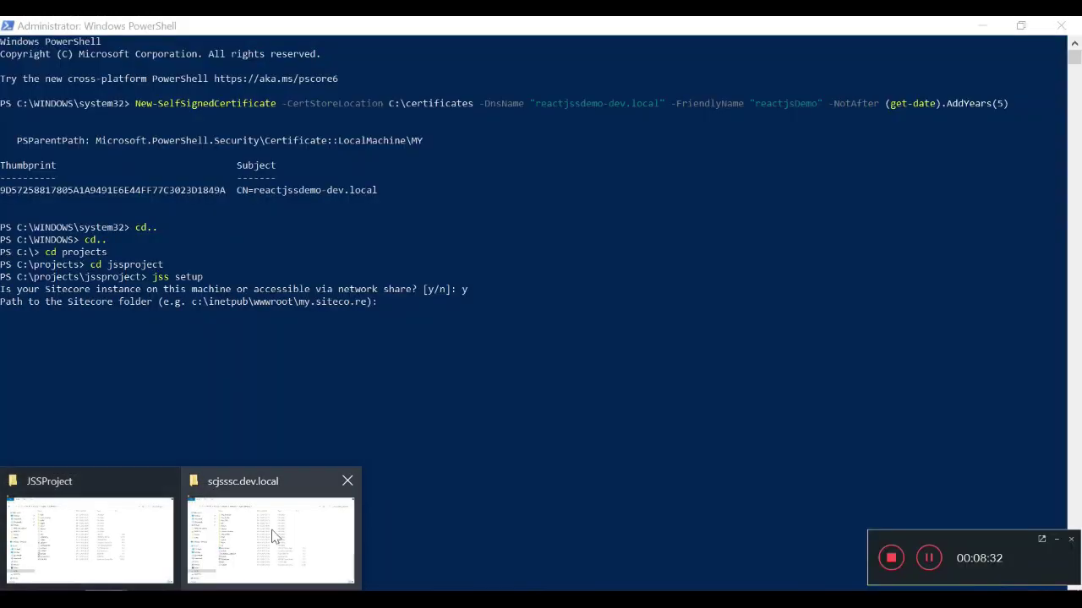
pyautogui.click(270, 534)
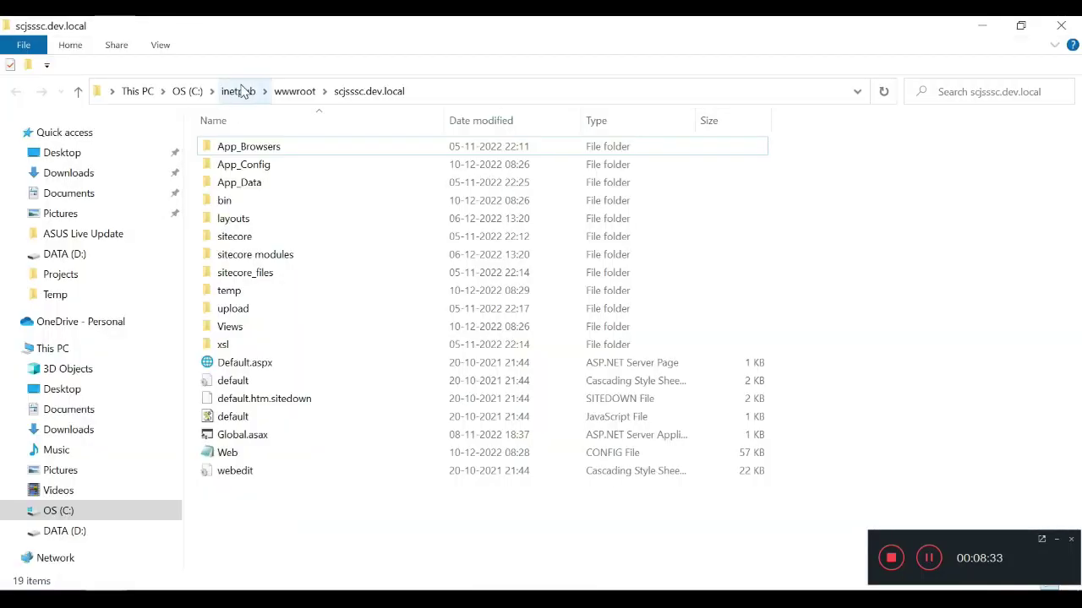
pyautogui.click(444, 89)
pyautogui.hotkey('ctrl', 'c')
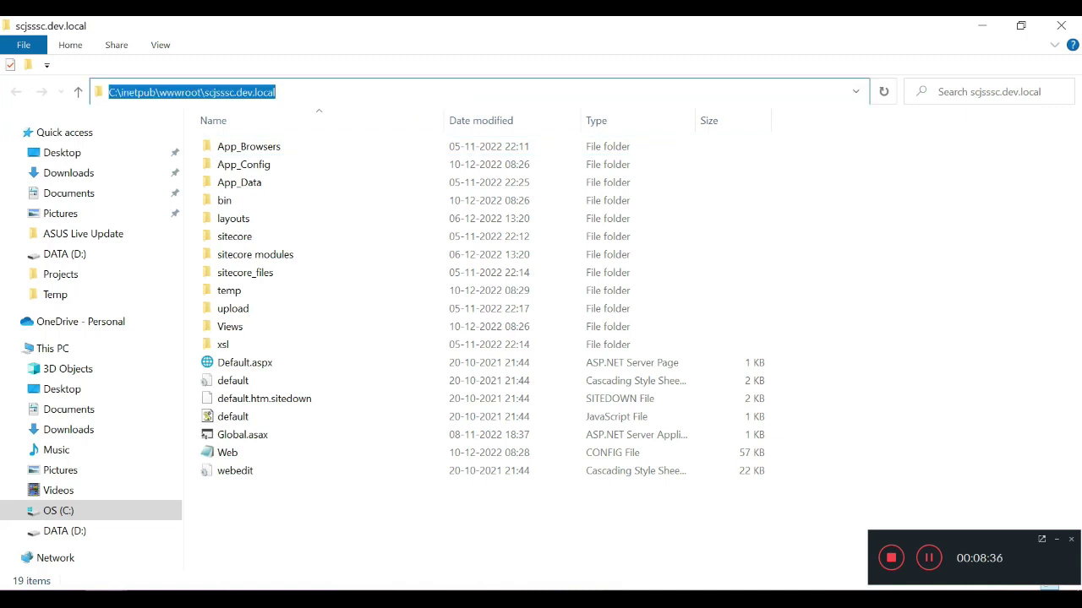
pyautogui.click(982, 26)
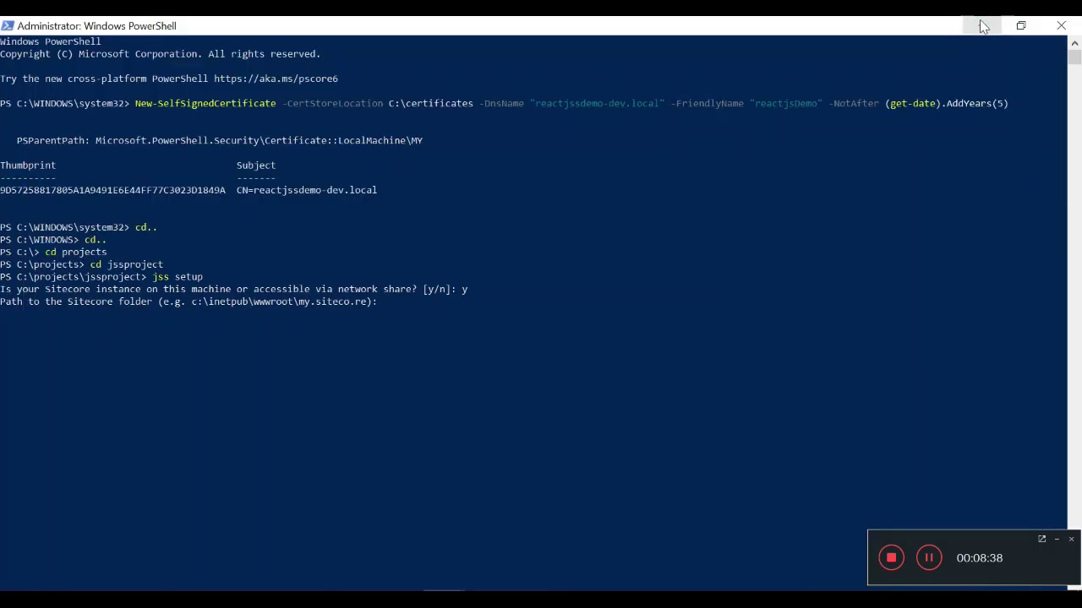
pyautogui.rightClick(332, 337)
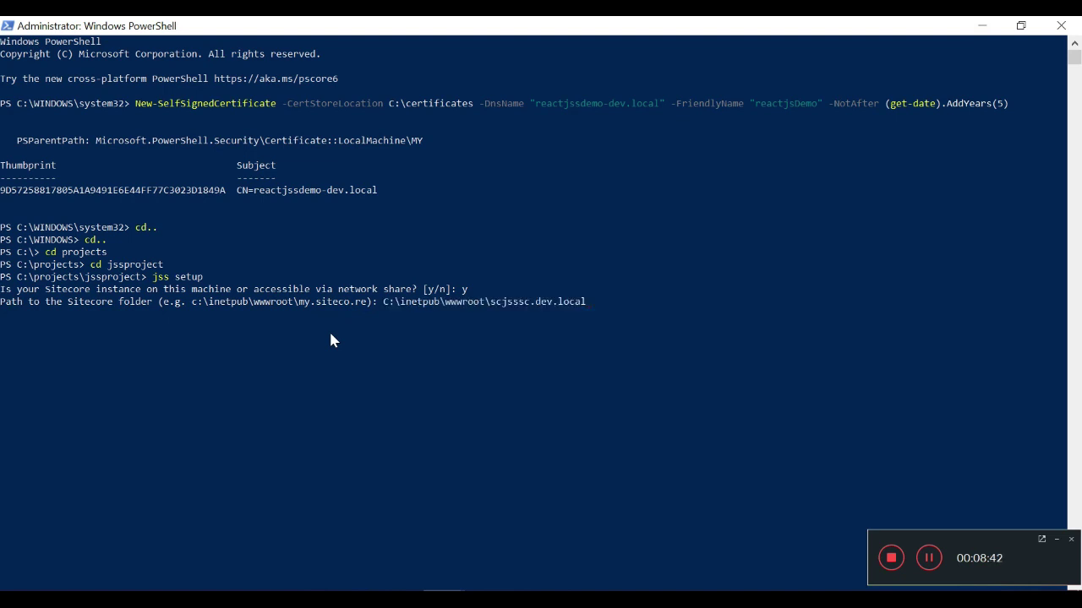
pyautogui.press('Return')
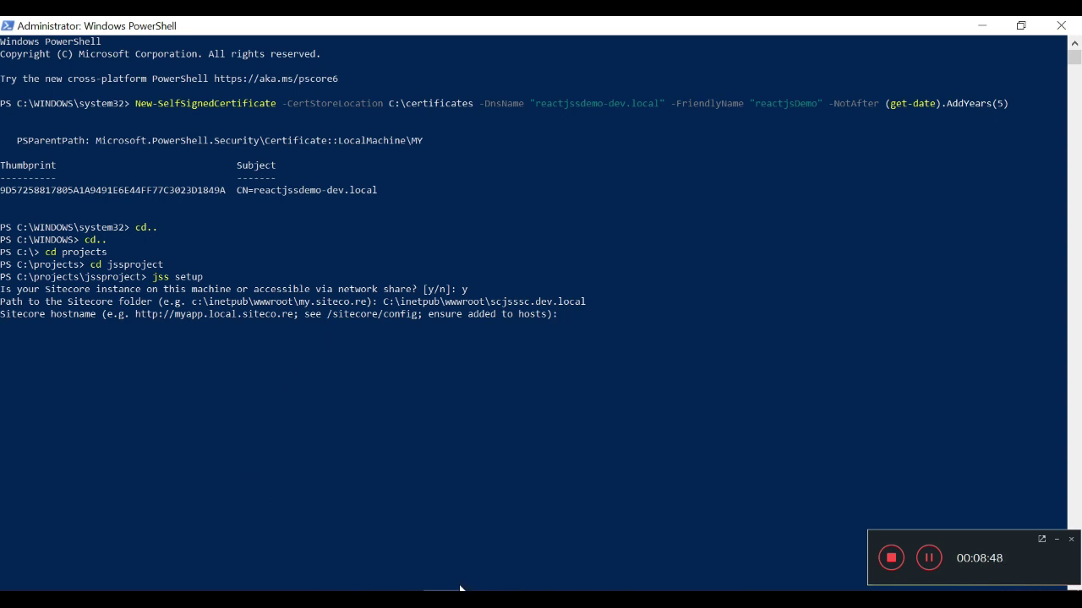
# Step: Browse in File Explorer to C:\Windows\System32\drivers\etc and select the hosts file
pyautogui.moveTo(359, 590)
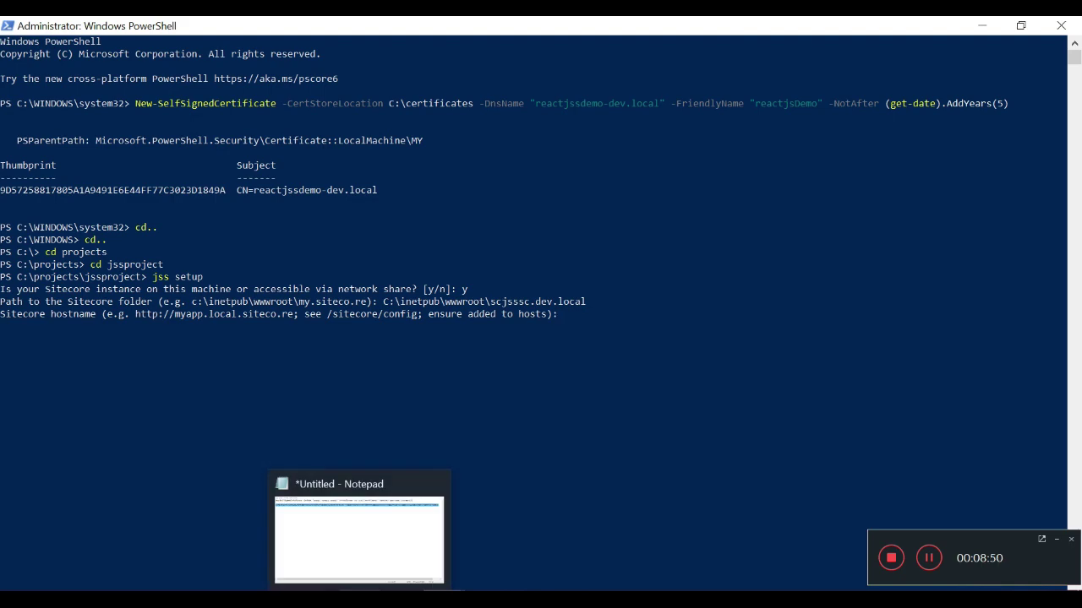
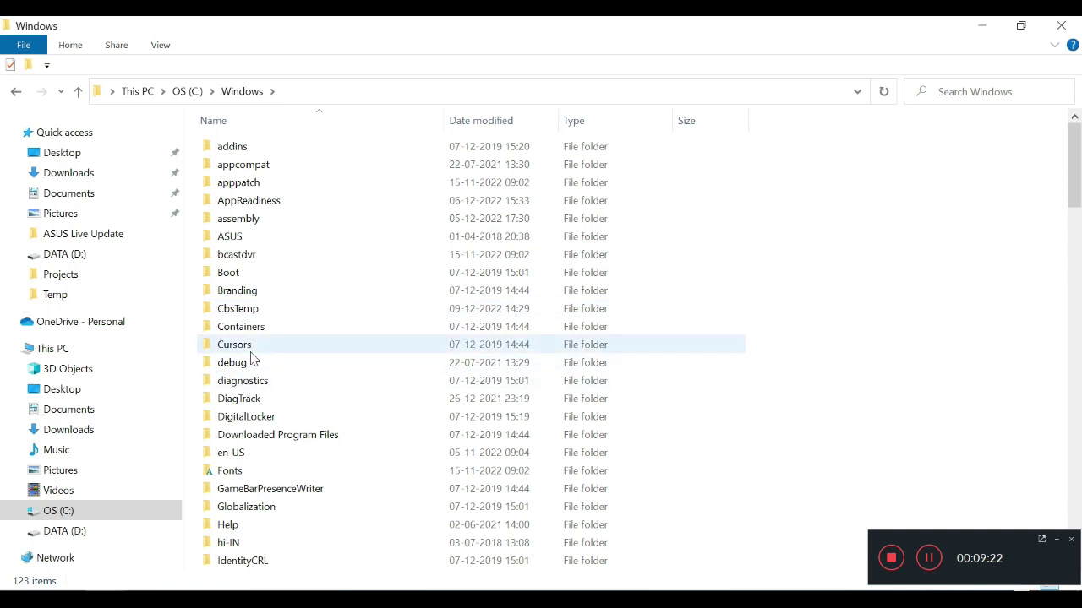
pyautogui.click(254, 363)
pyautogui.press('Down')
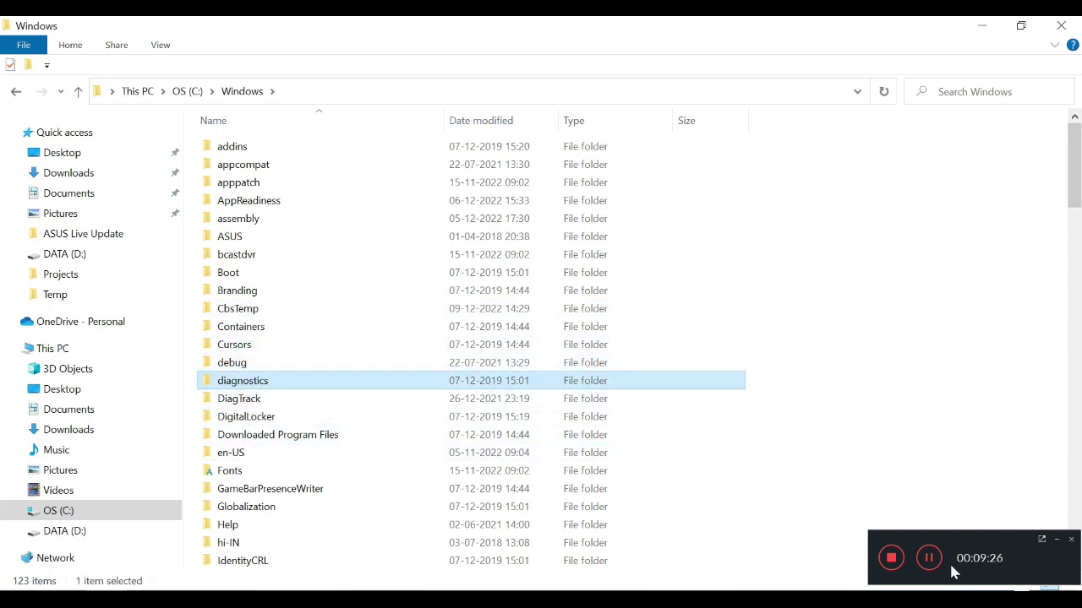
pyautogui.press('s')
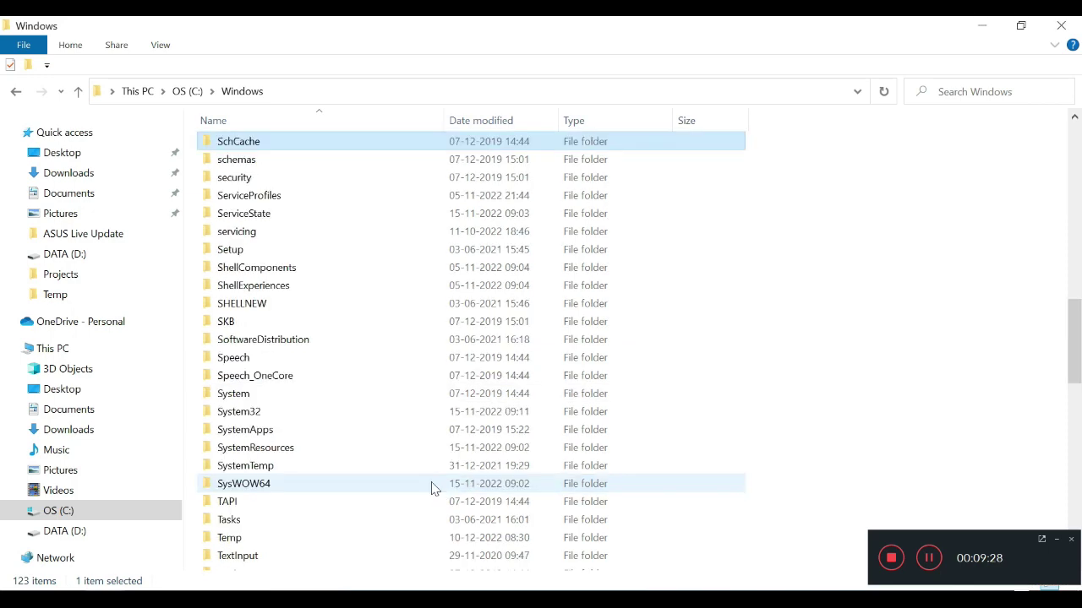
pyautogui.click(284, 416)
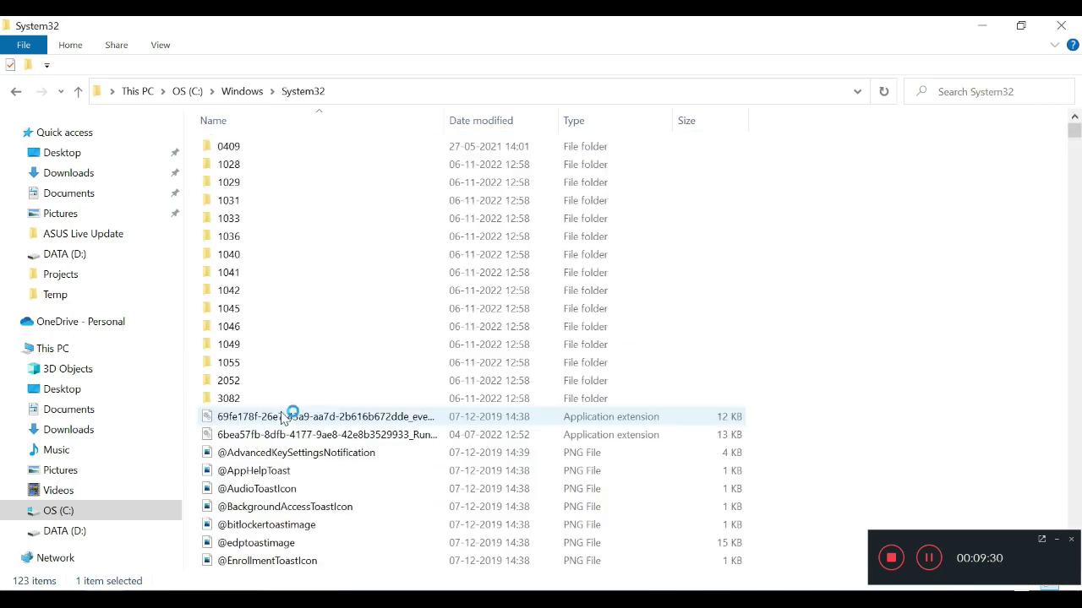
pyautogui.write('dr')
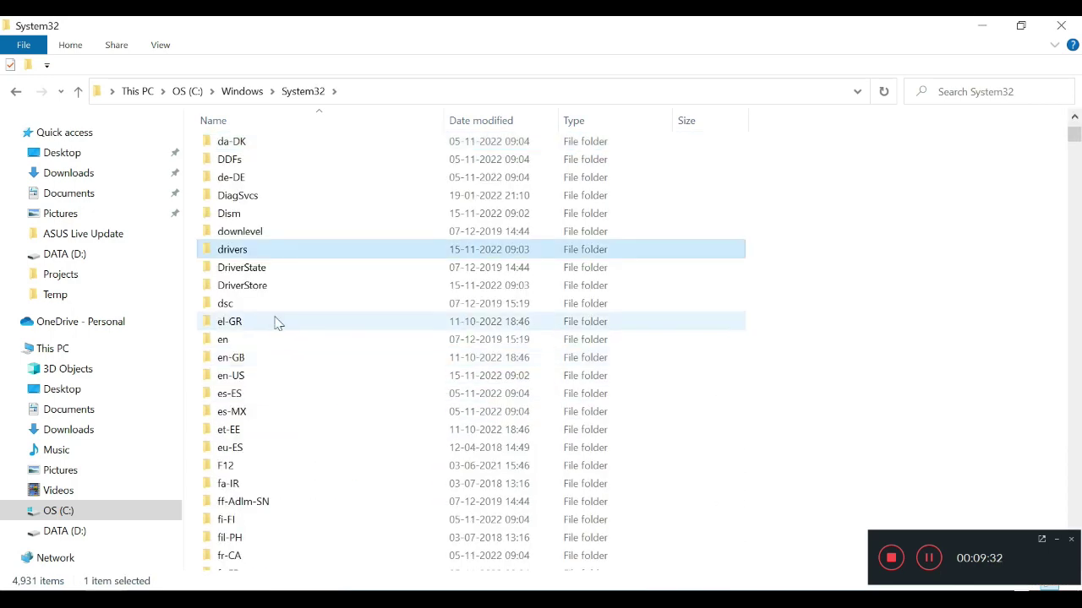
pyautogui.doubleClick(258, 250)
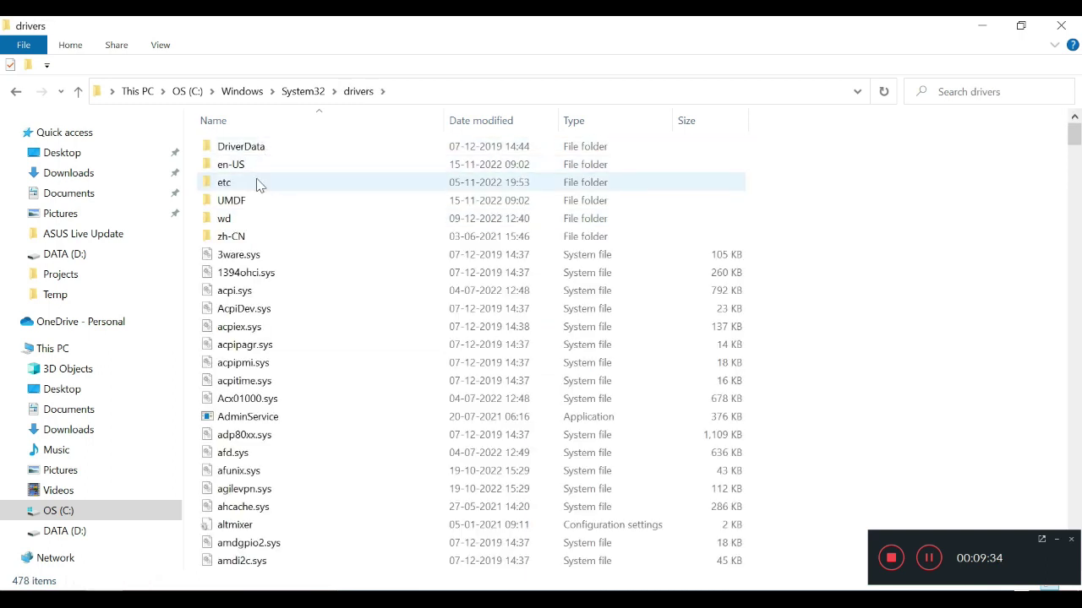
pyautogui.doubleClick(258, 182)
pyautogui.click(285, 147)
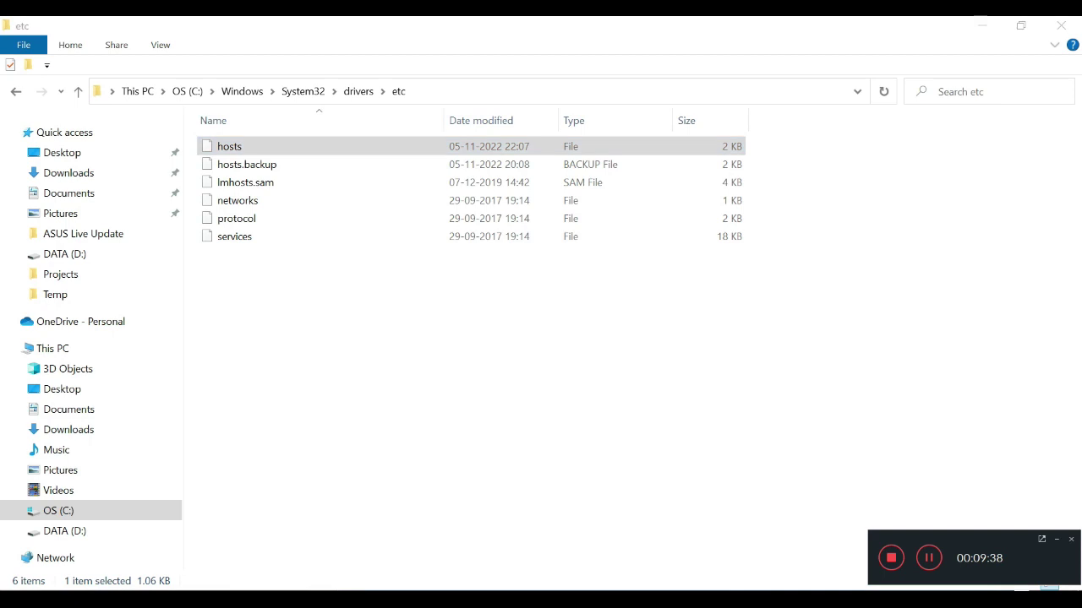
# Step: Search Windows for note and launch Notepad as administrator
pyautogui.press('super')
pyautogui.write('note')
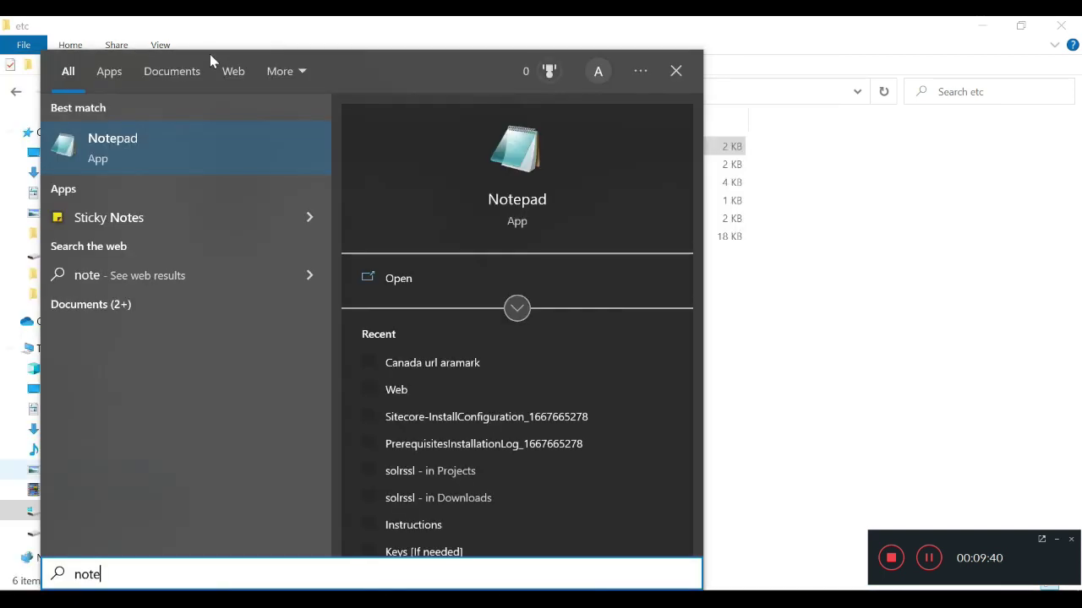
pyautogui.rightClick(153, 147)
pyautogui.click(192, 168)
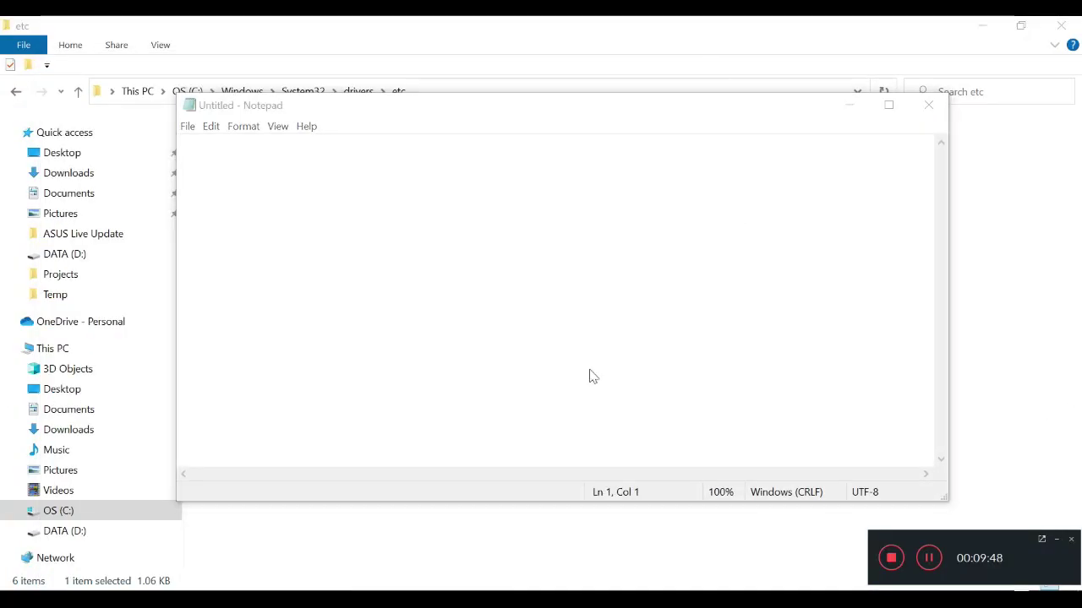
# Step: Bring Notepad's file-opening dialog to C:\Windows\System32\drivers\etc, using the folder path copied from File Explorer
pyautogui.hotkey('ctrl', 'o')
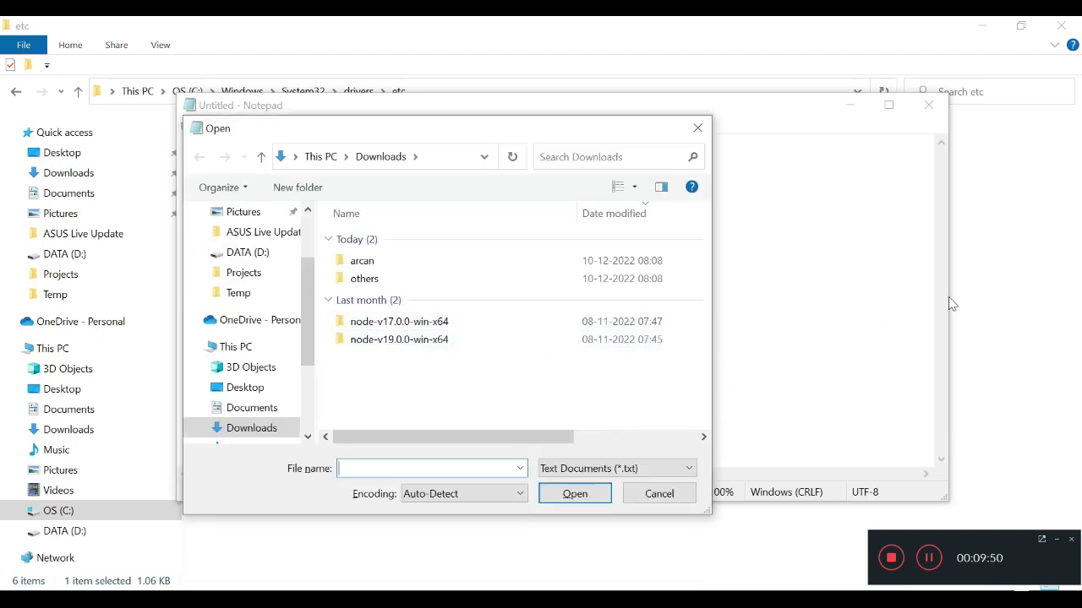
pyautogui.click(1023, 200)
pyautogui.click(558, 94)
pyautogui.hotkey('ctrl', 'c')
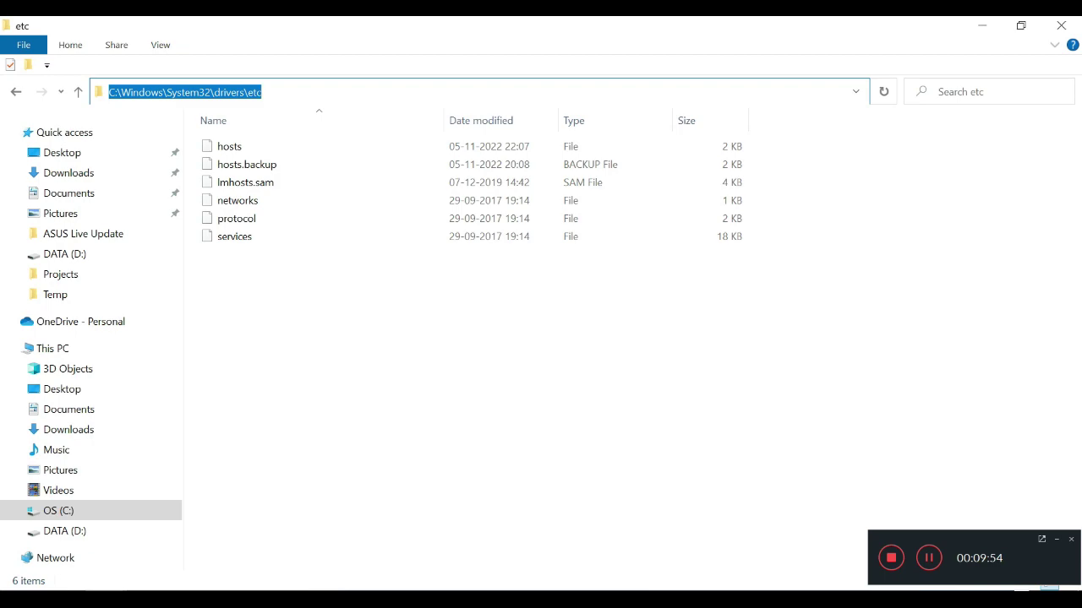
pyautogui.click(405, 590)
pyautogui.moveTo(375, 588)
pyautogui.click(447, 524)
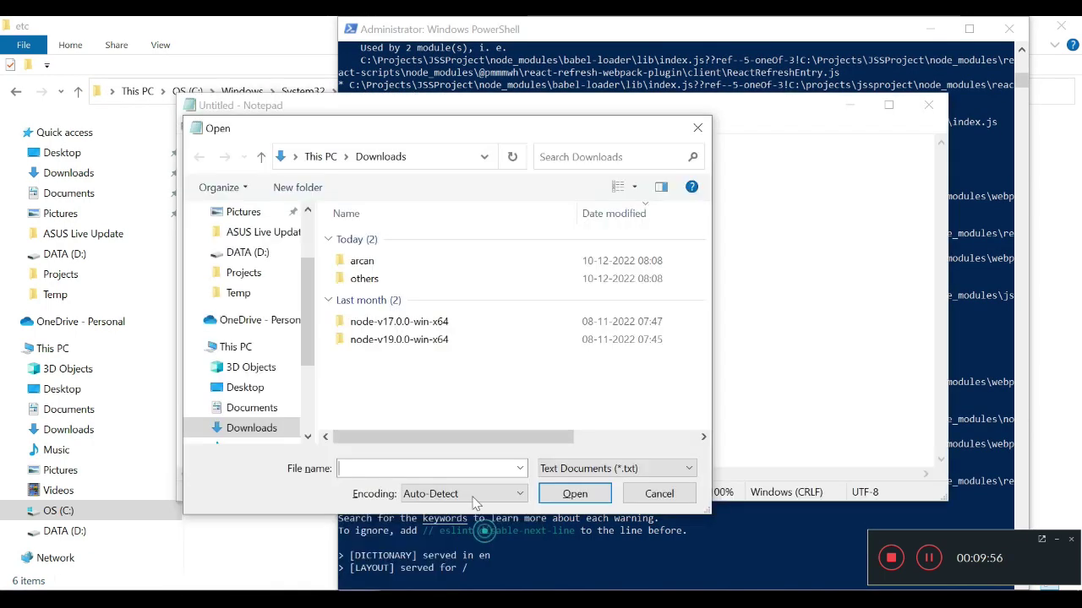
pyautogui.hotkey('ctrl', 'v')
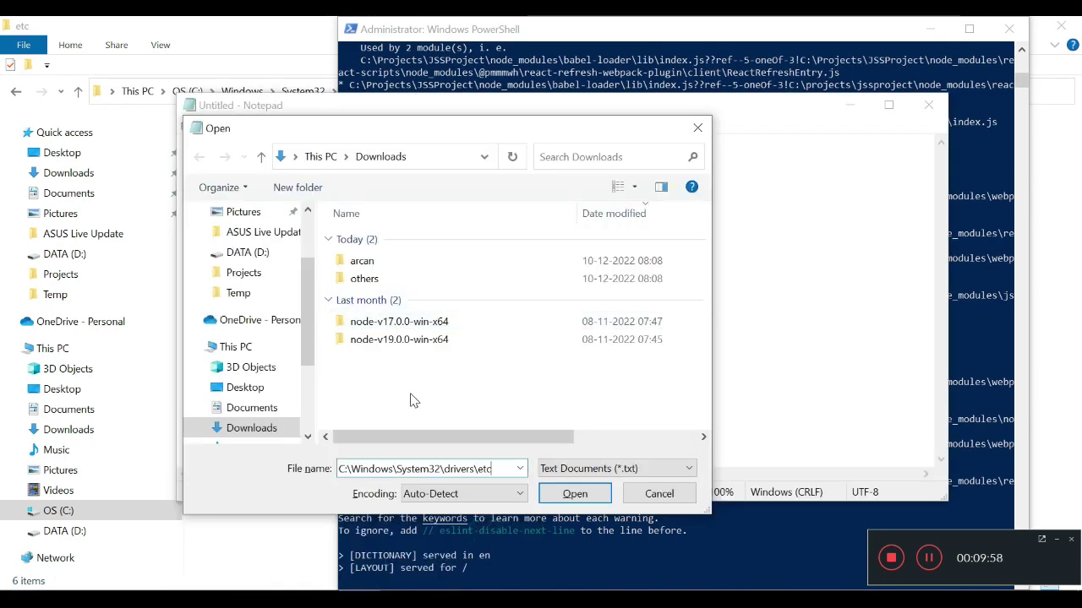
pyautogui.press('Return')
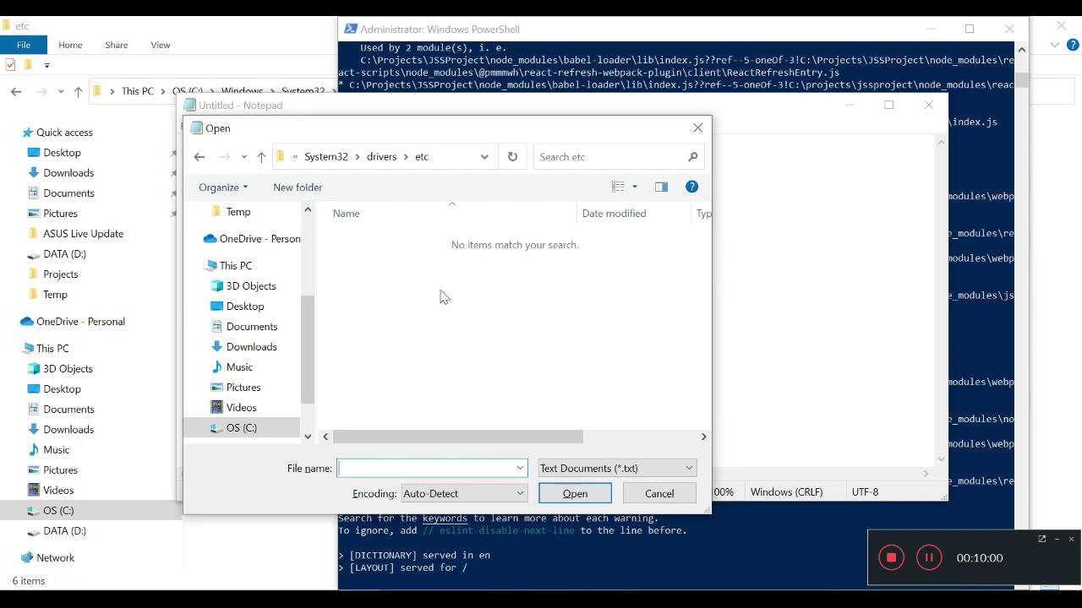
# Step: Show all file types, open the hosts file and maximize Notepad
pyautogui.click(574, 469)
pyautogui.click(562, 499)
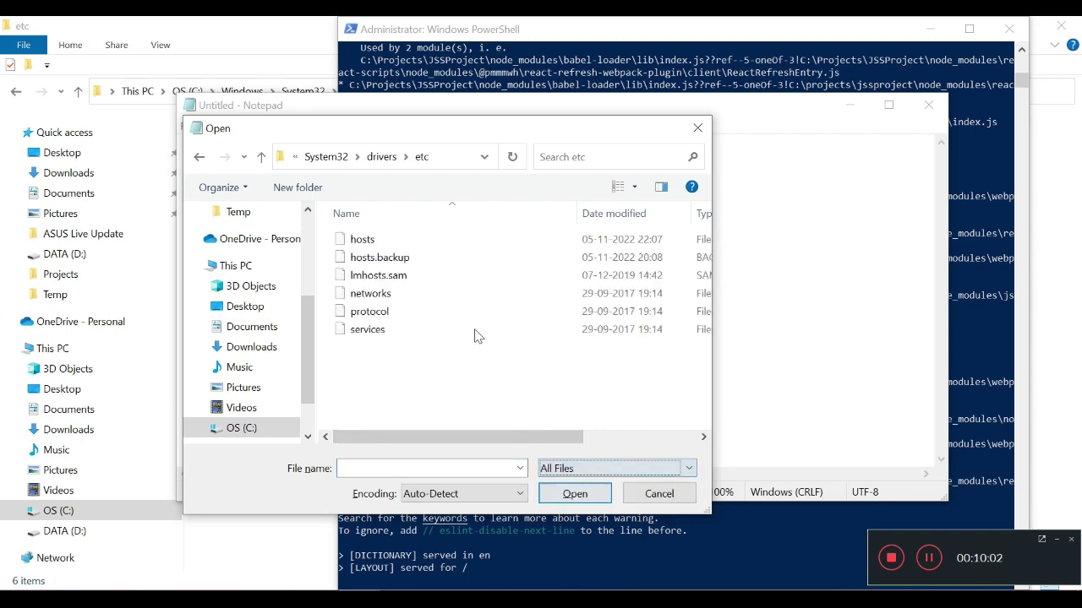
pyautogui.doubleClick(429, 242)
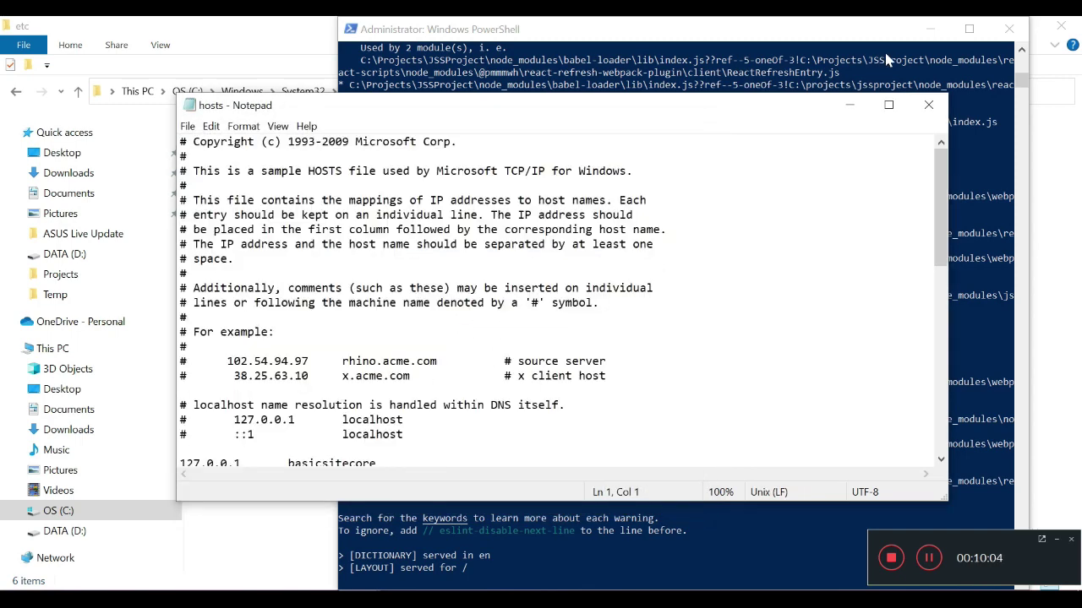
pyautogui.click(888, 105)
# Step: Start a new hosts entry with 127.0.0.1, leaving one blank line below the phonekart entry
pyautogui.scroll(-4, 540, 304)
pyautogui.scroll(3, 541, 304)
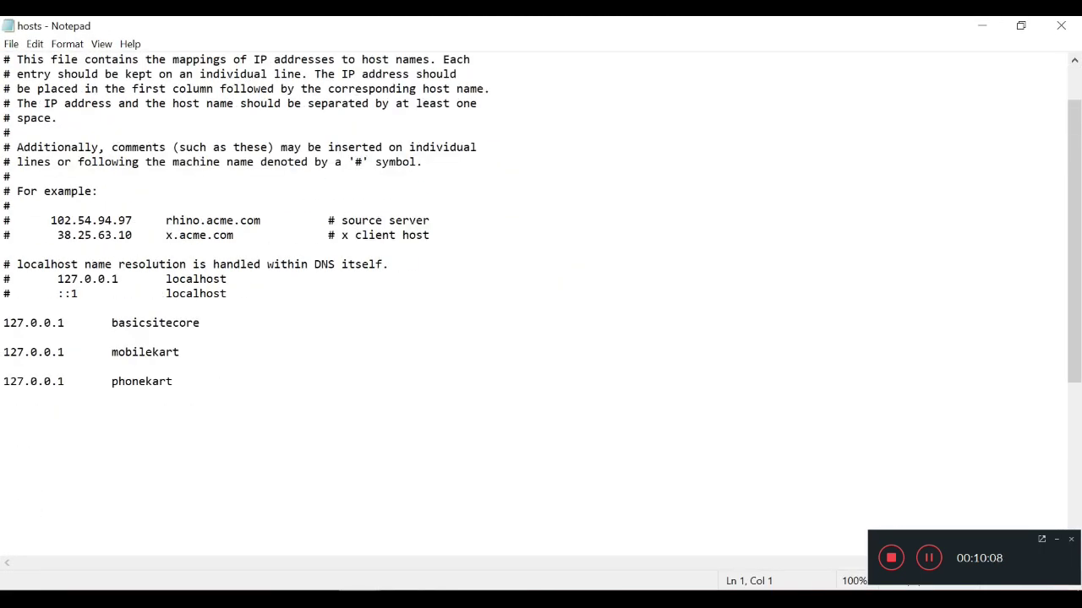
pyautogui.scroll(1, 541, 304)
pyautogui.scroll(-1, 541, 304)
pyautogui.click(173, 382)
pyautogui.press('Return')
pyautogui.press('Return')
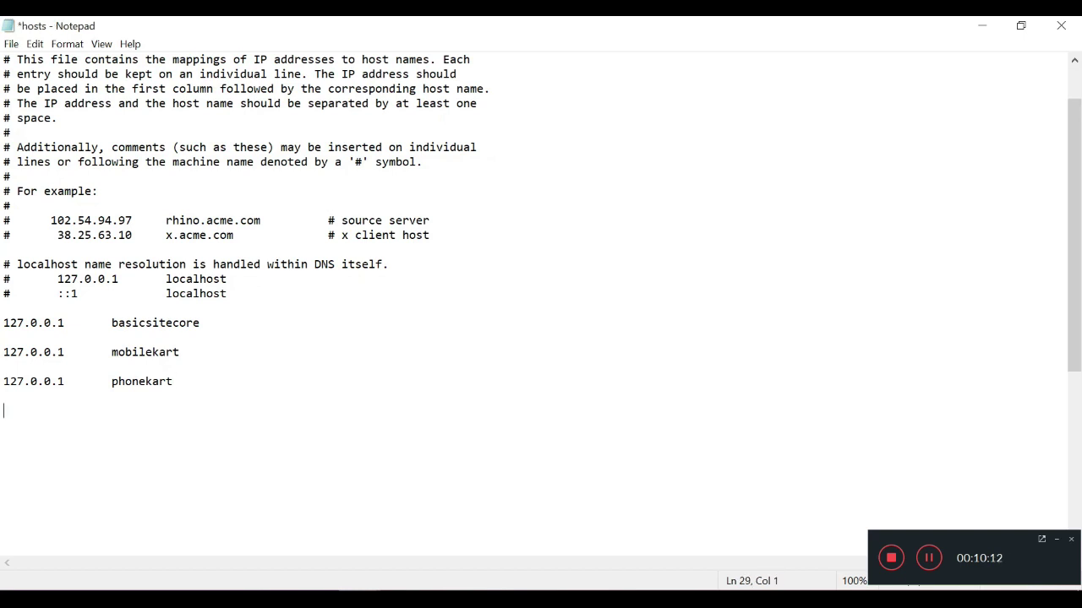
pyautogui.write('127.0.0.1')
pyautogui.hotkey('ctrl', 'v')
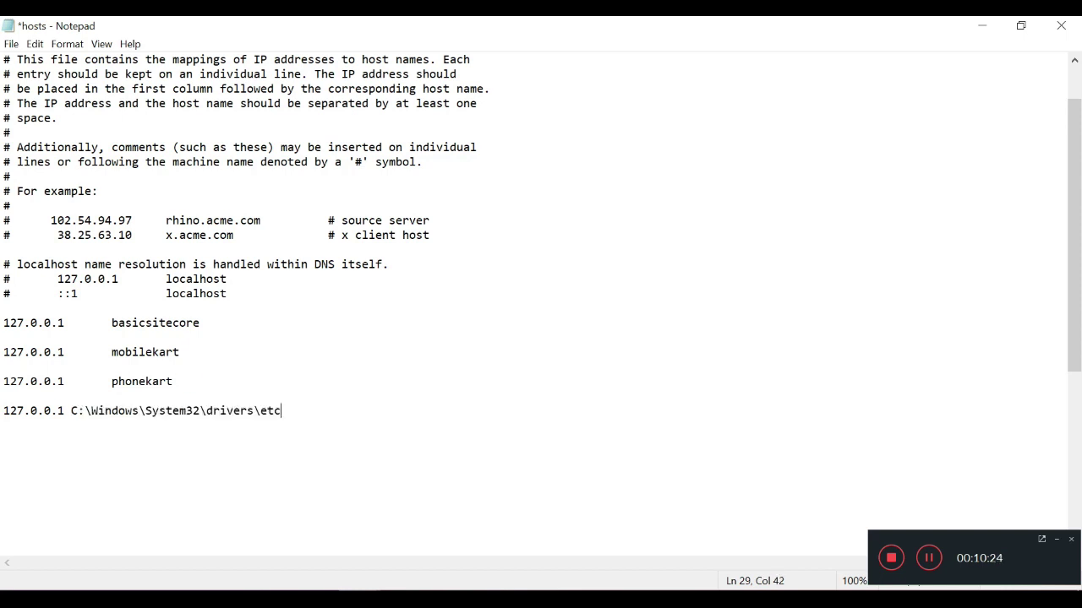
pyautogui.moveTo(71, 410); pyautogui.dragTo(281, 411)
pyautogui.press('BackSpace')
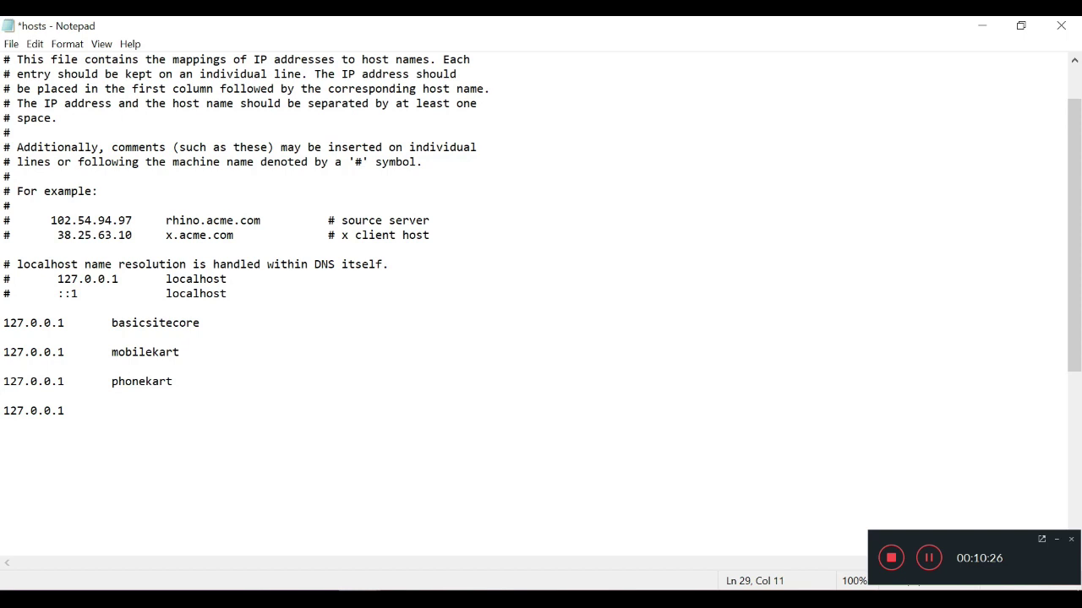
# Step: Complete the new 127.0.0.1 hosts entry with the binding's host name, reactjssdemo-dev.local, and save the file
pyautogui.hotkey('alt', 'Tab')
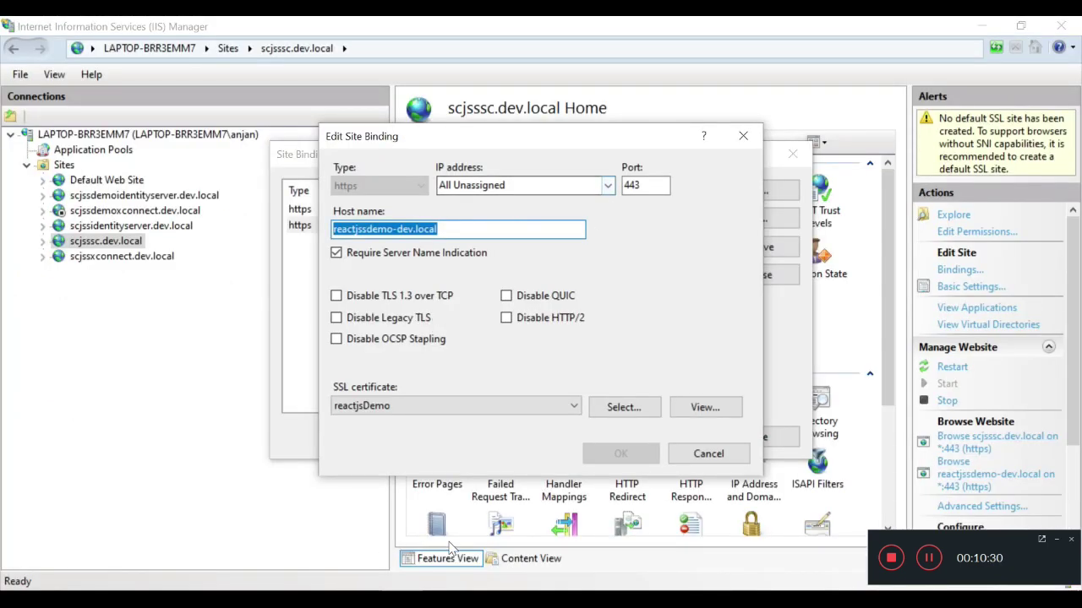
pyautogui.click(437, 515)
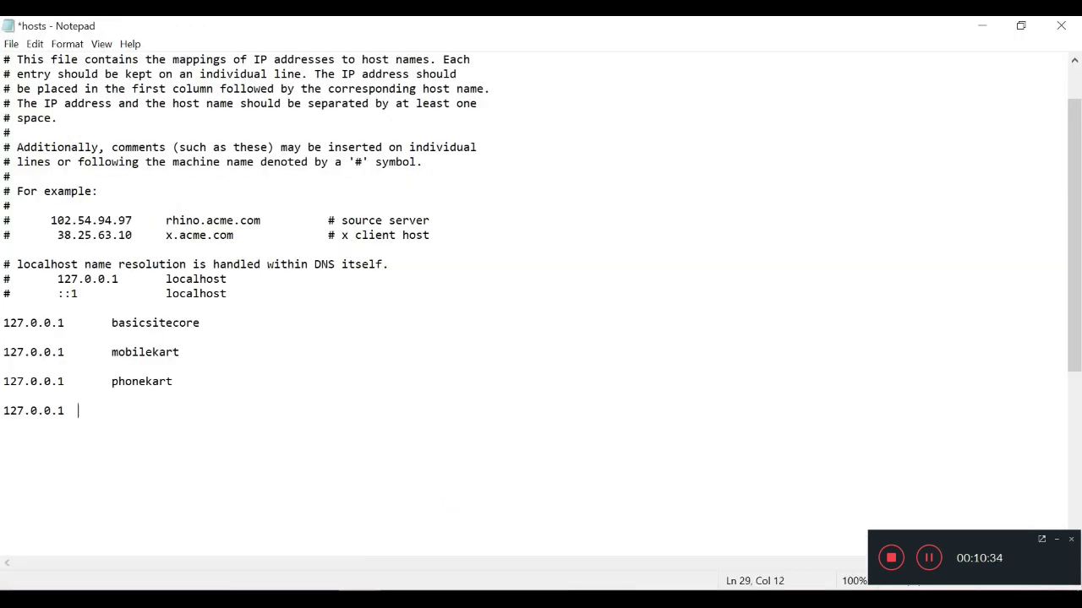
pyautogui.write('reactjssdemo-dev.local')
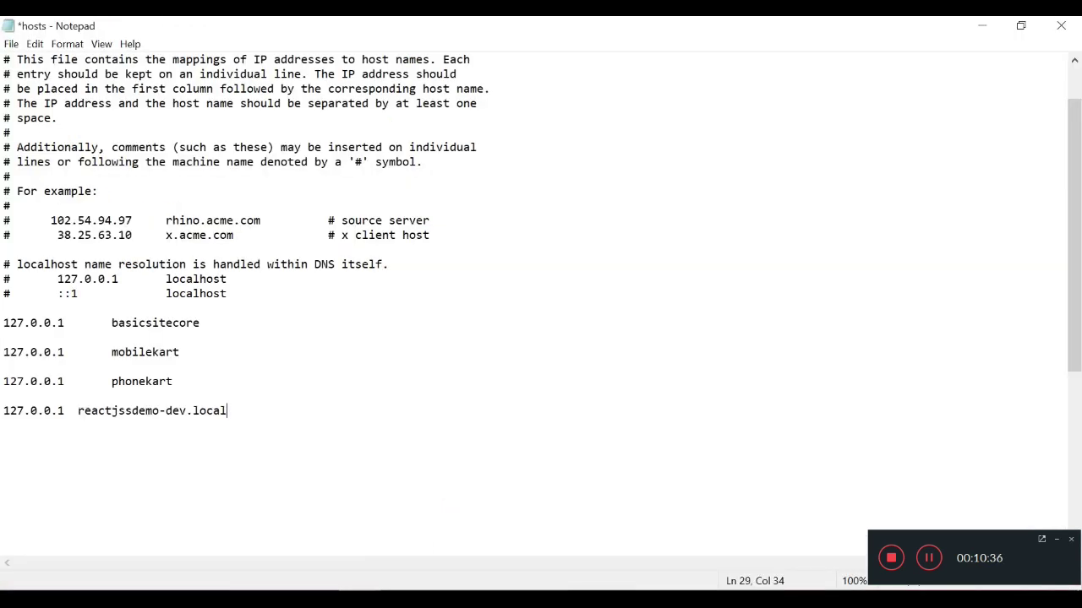
pyautogui.hotkey('ctrl', 's')
# Step: Switch to IIS Manager, browse the reactjssdemo-dev.local site on *:443 and copy its address from the browser
pyautogui.hotkey('alt', 'Tab')
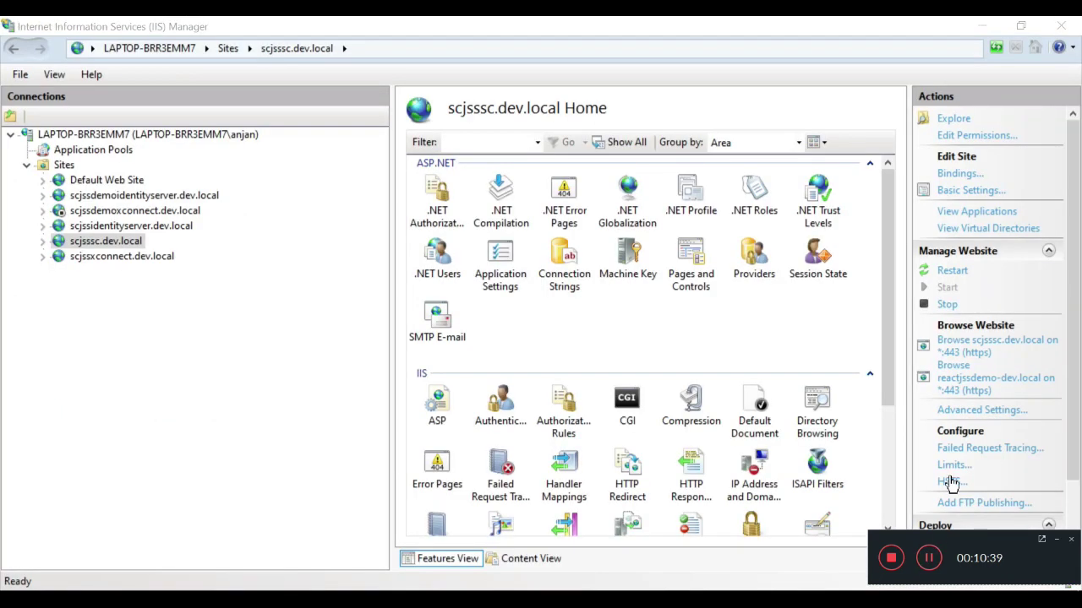
pyautogui.click(979, 396)
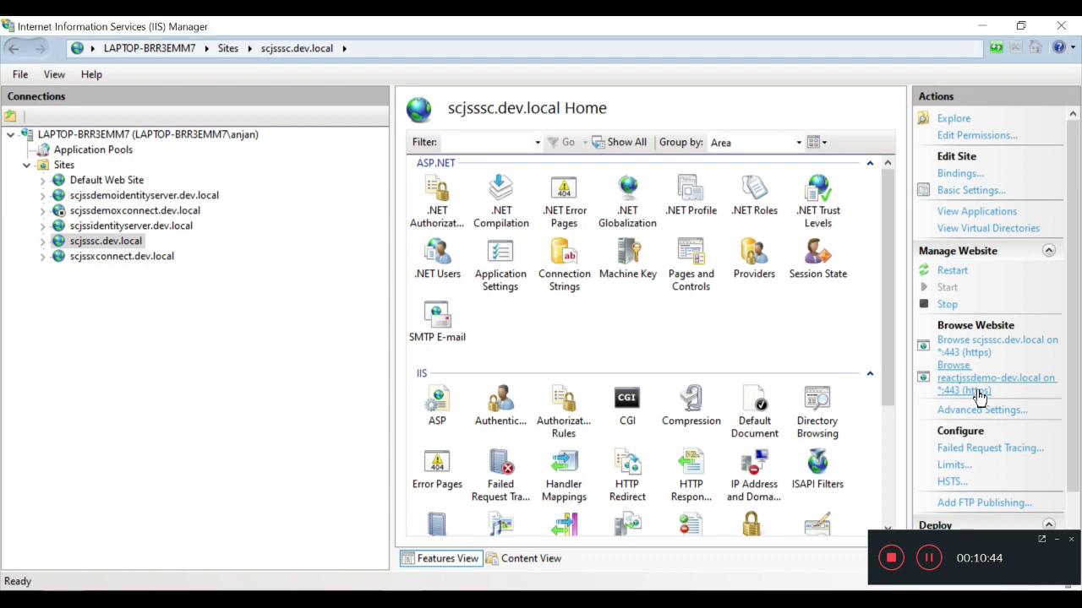
pyautogui.click(979, 396)
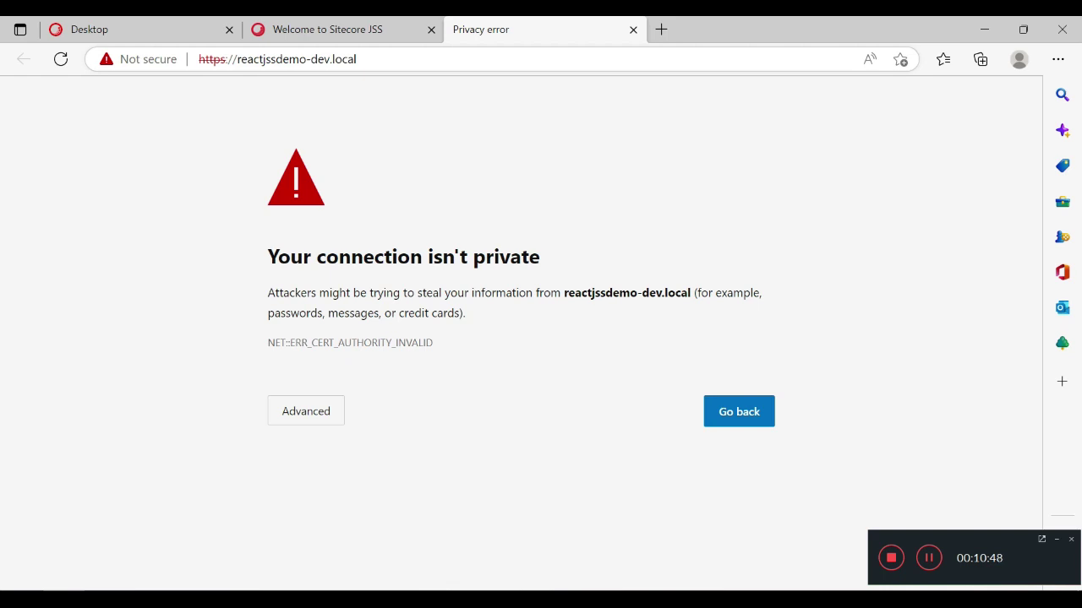
pyautogui.click(408, 52)
pyautogui.hotkey('ctrl', 'c')
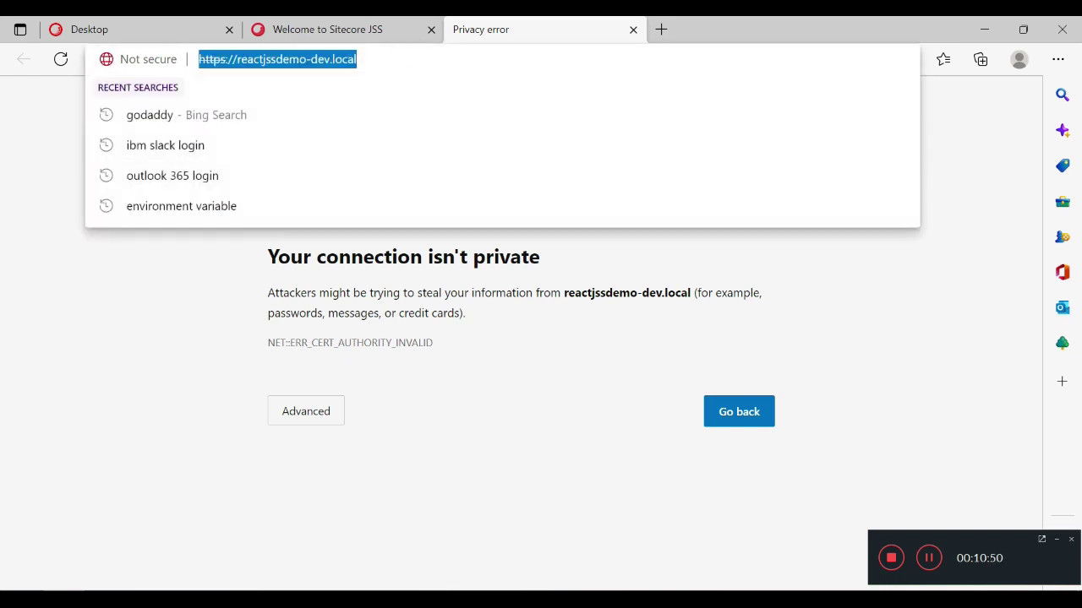
# Step: Choose to continue past the certificate warning to reactjssdemo-dev.local, and select the site's full address
pyautogui.click(334, 418)
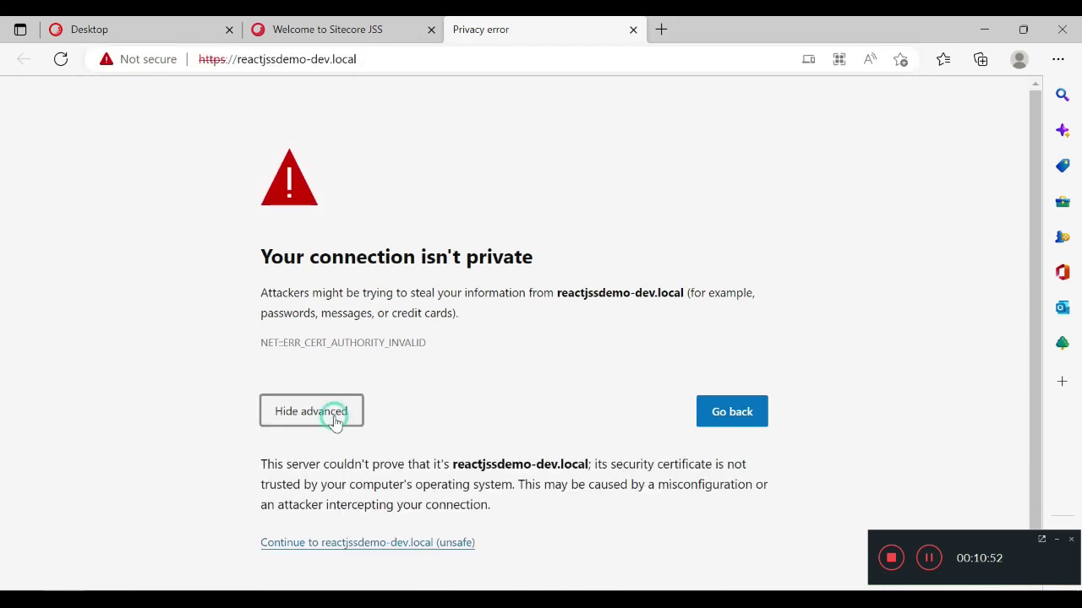
pyautogui.click(392, 543)
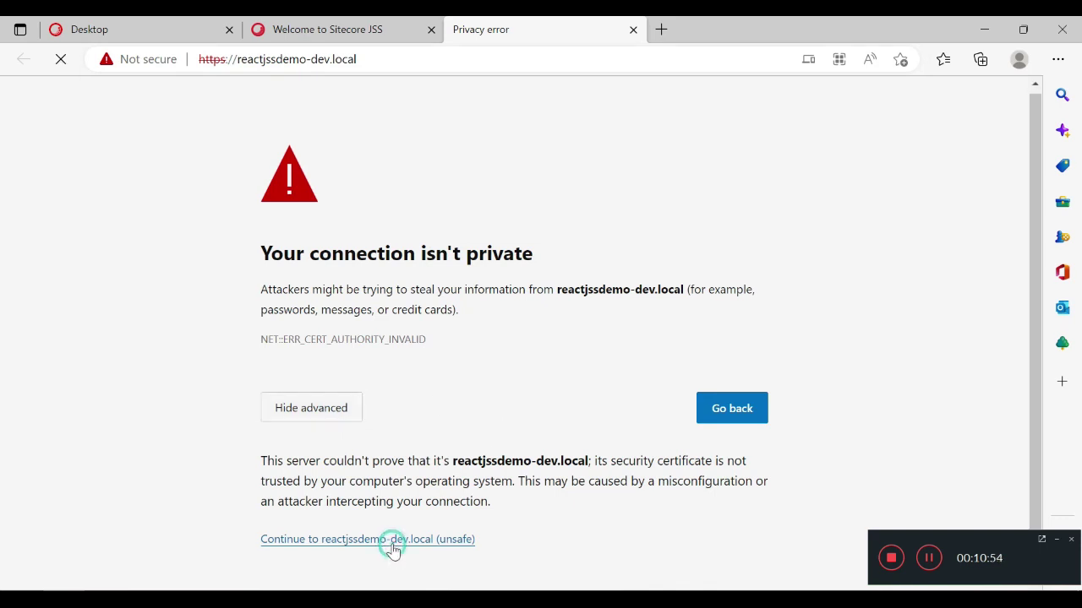
pyautogui.click(394, 541)
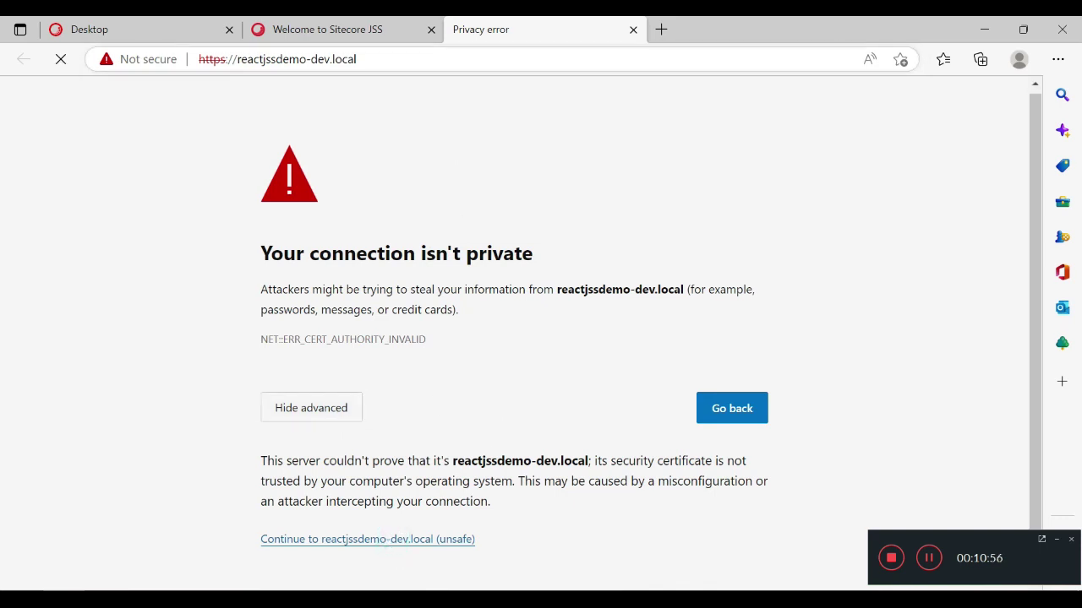
pyautogui.click(442, 59)
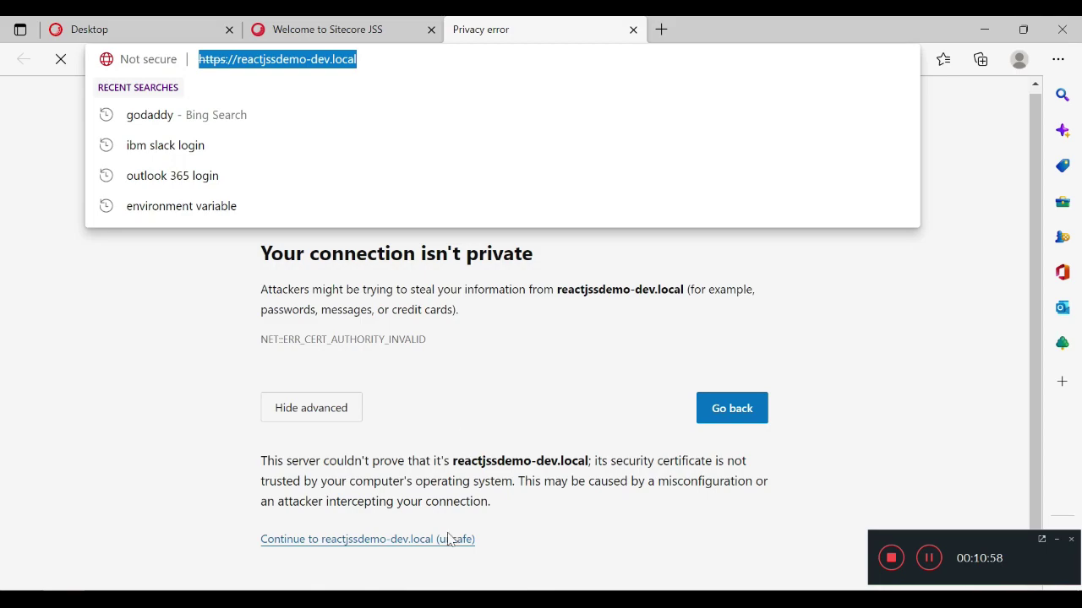
pyautogui.click(441, 600)
pyautogui.click(507, 524)
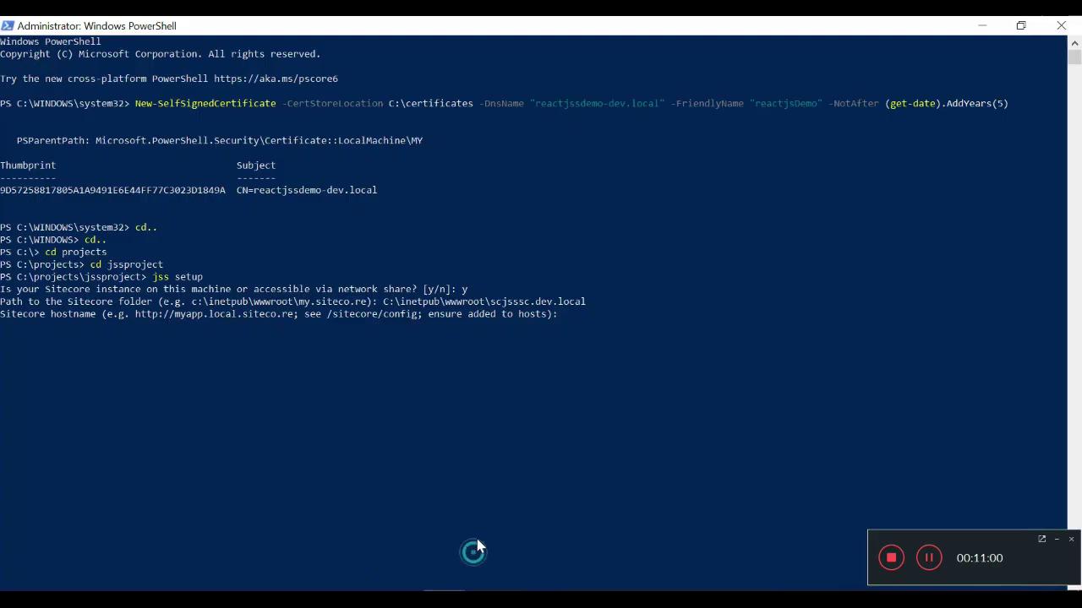
pyautogui.rightClick(549, 318)
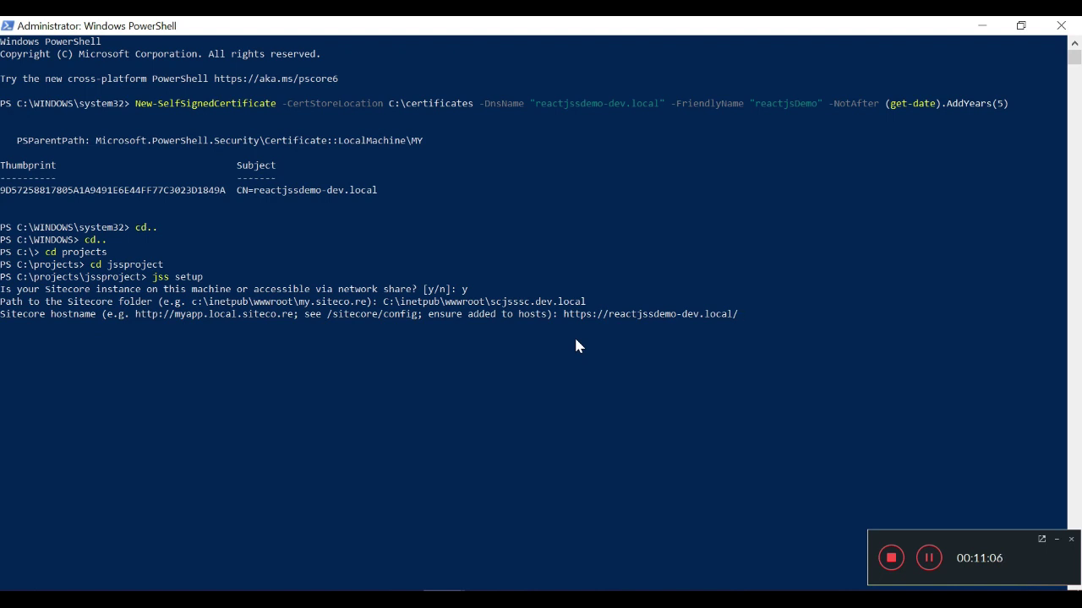
pyautogui.press('BackSpace')
pyautogui.press('Return')
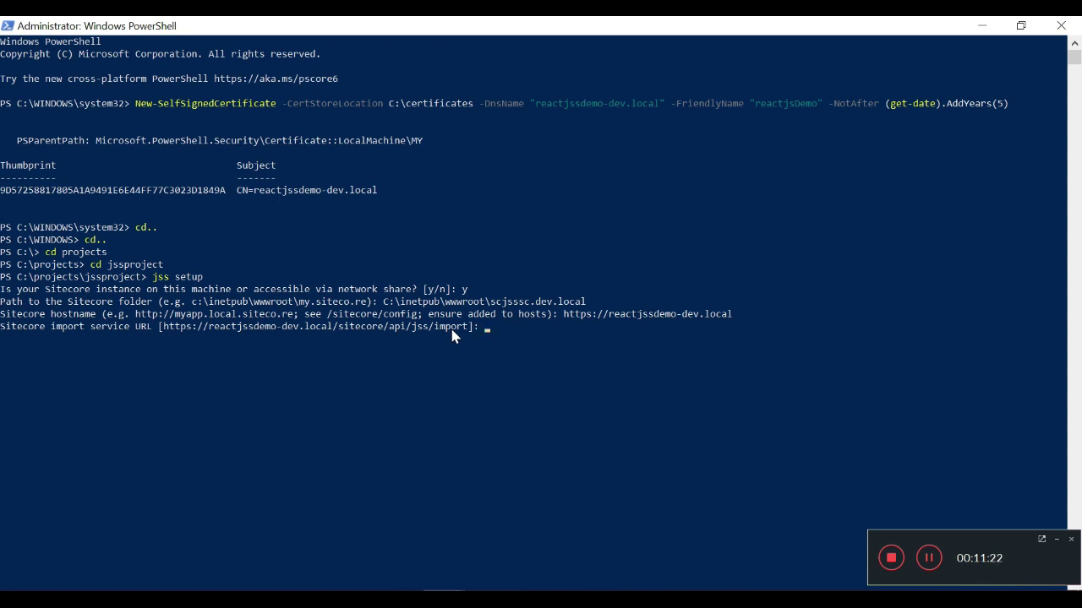
pyautogui.press('Return')
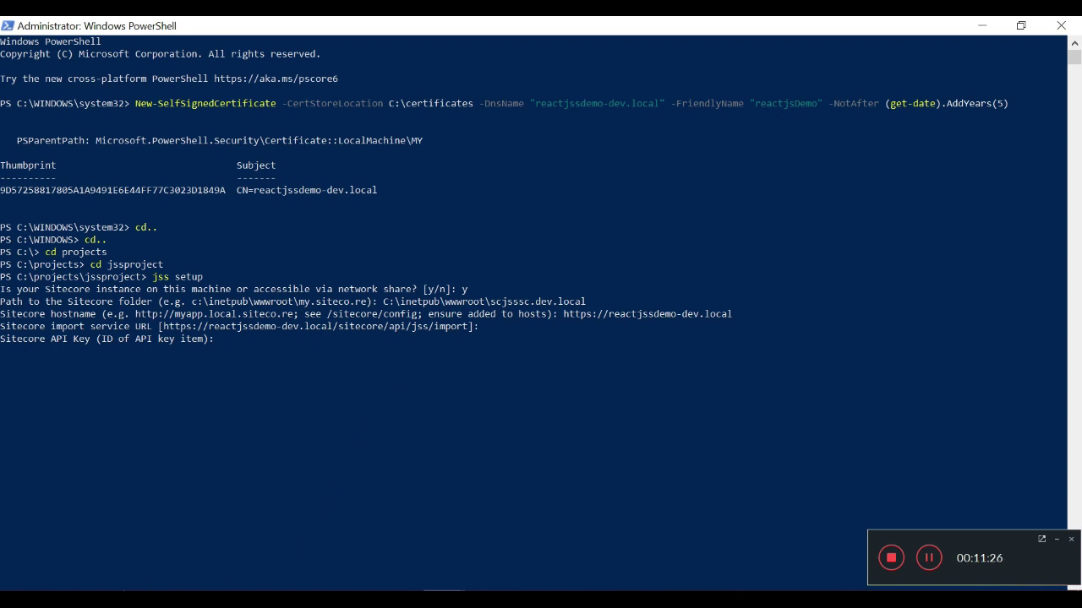
# Step: Copy the item ID of the RectDemo API key item in Sitecore's Content Editor, and return to PowerShell
pyautogui.moveTo(91, 600)
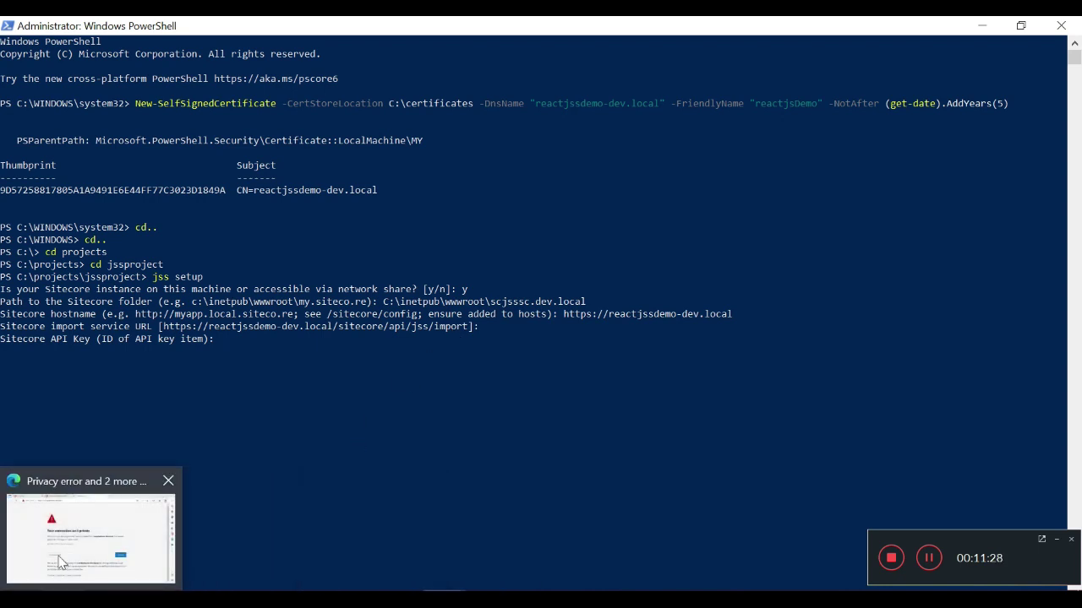
pyautogui.click(91, 539)
pyautogui.click(89, 28)
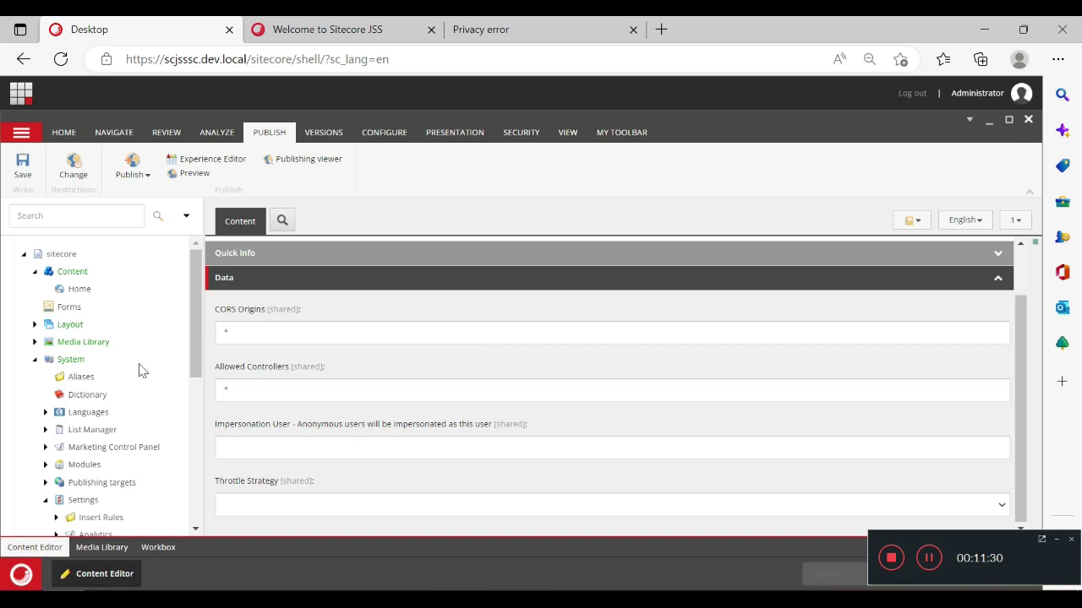
pyautogui.click(303, 313)
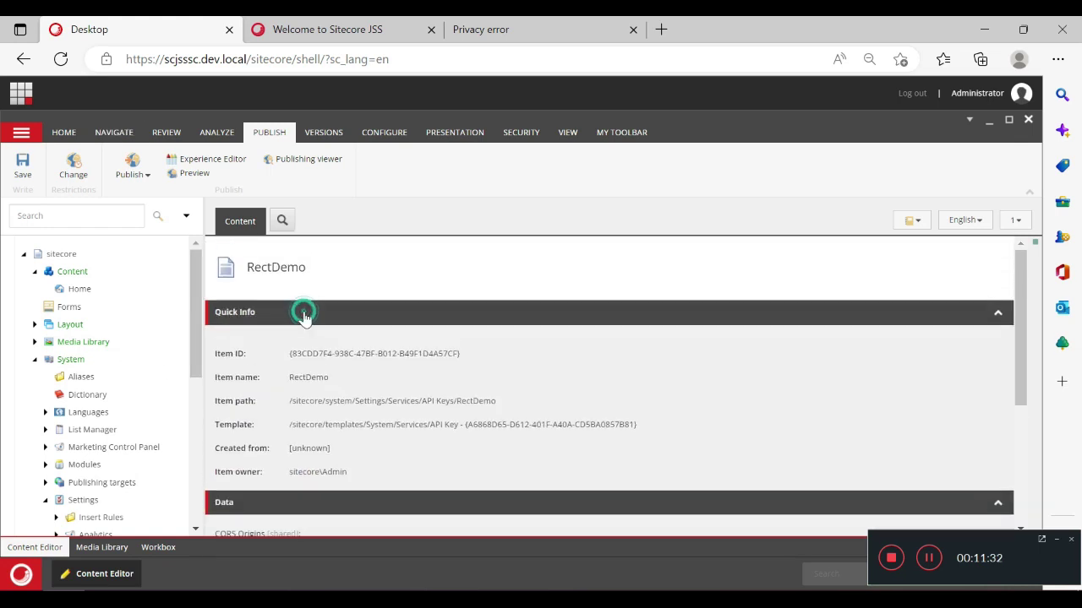
pyautogui.tripleClick(319, 357)
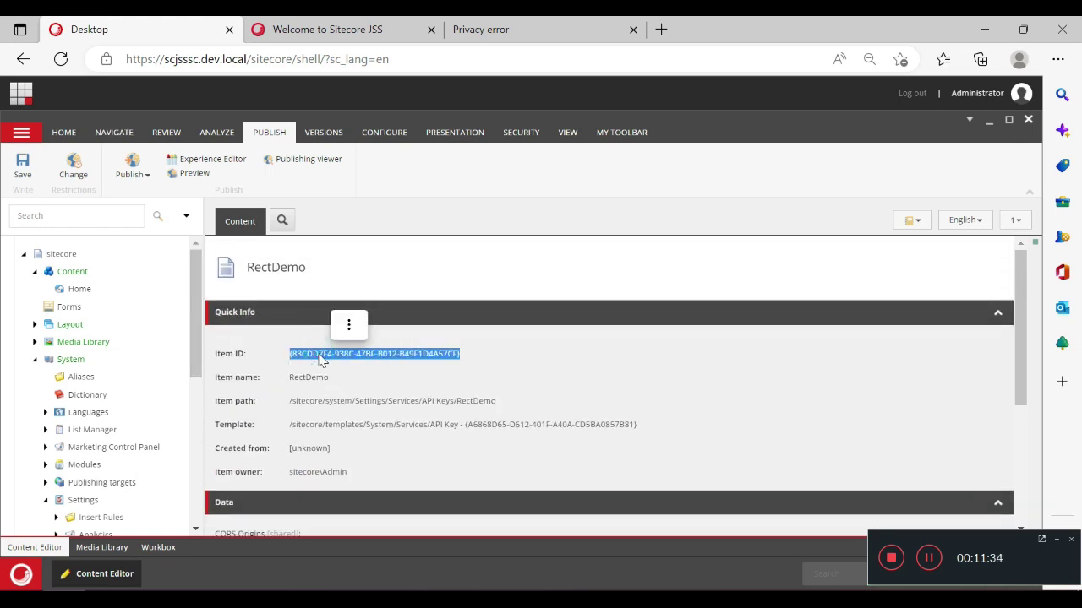
pyautogui.hotkey('ctrl', 'c')
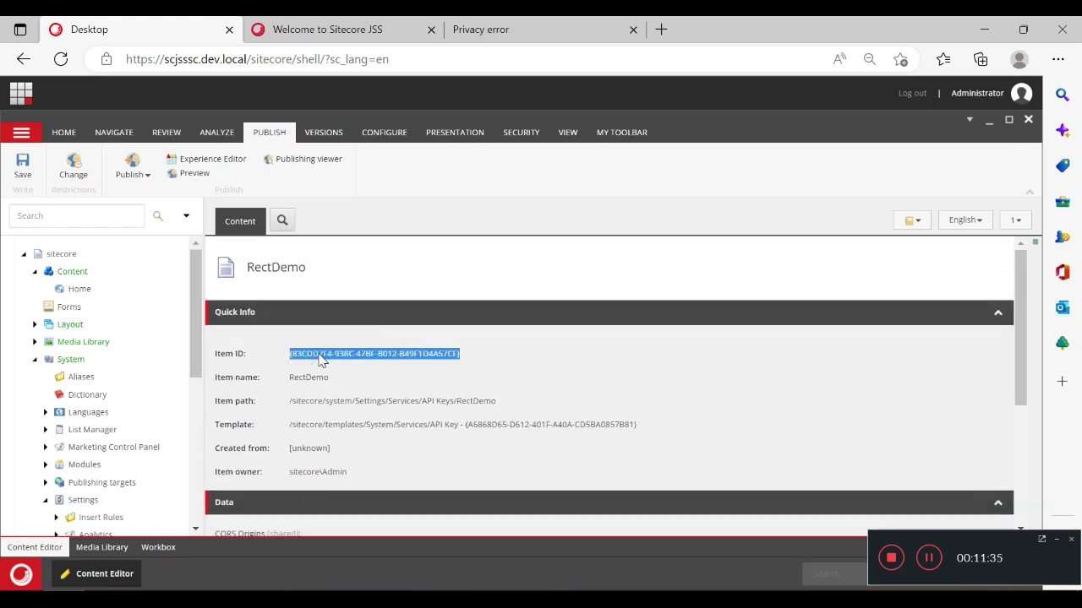
pyautogui.click(984, 30)
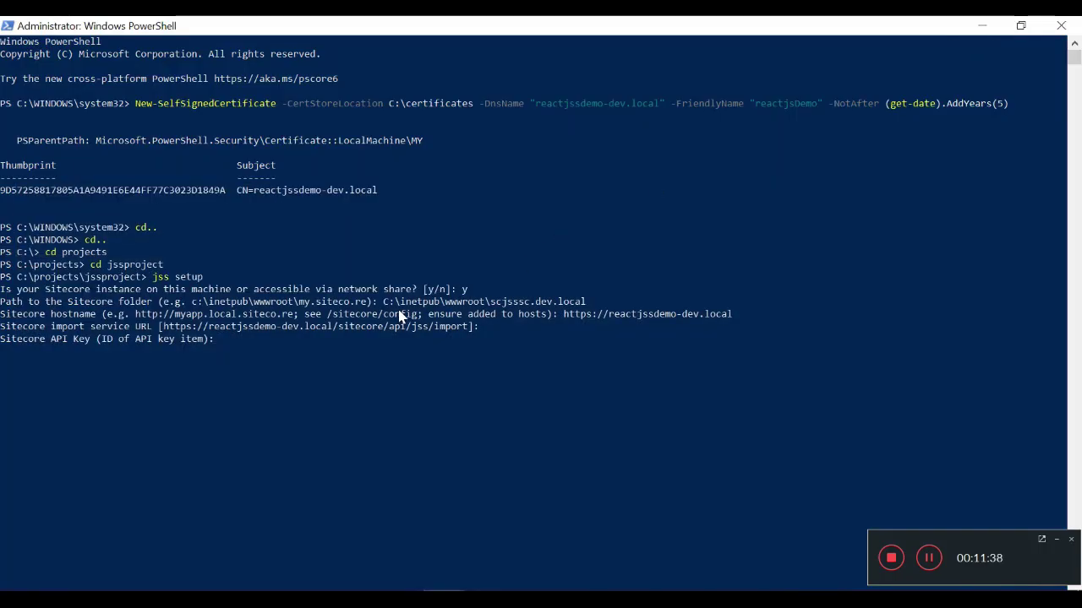
# Step: Paste the copied item ID as the Sitecore API key and let jss setup generate the deployment secret
pyautogui.hotkey('ctrl', 'v')
pyautogui.press('Return')
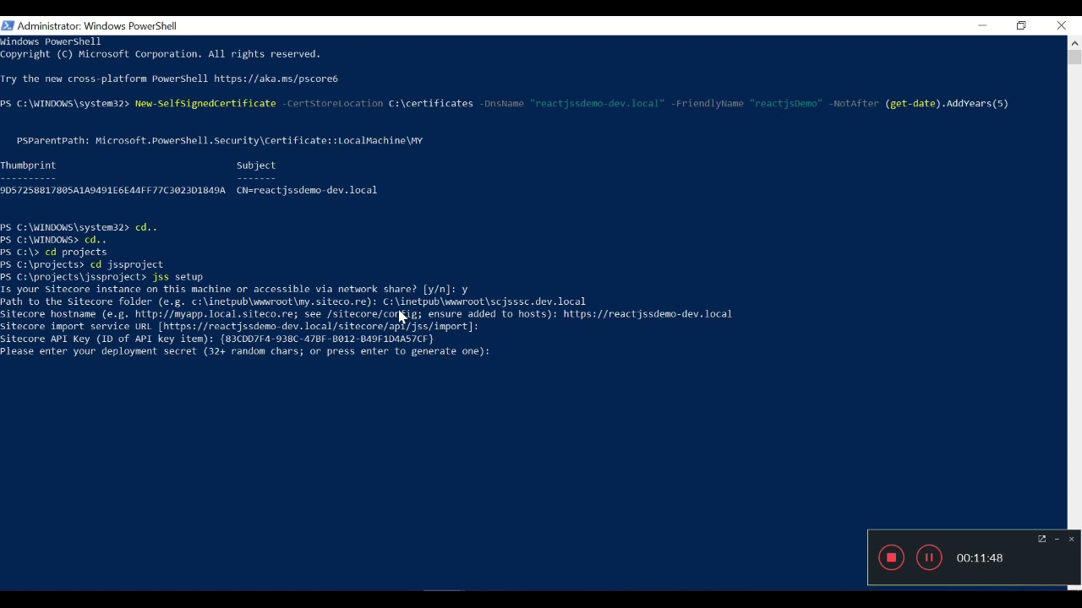
pyautogui.press('Return')
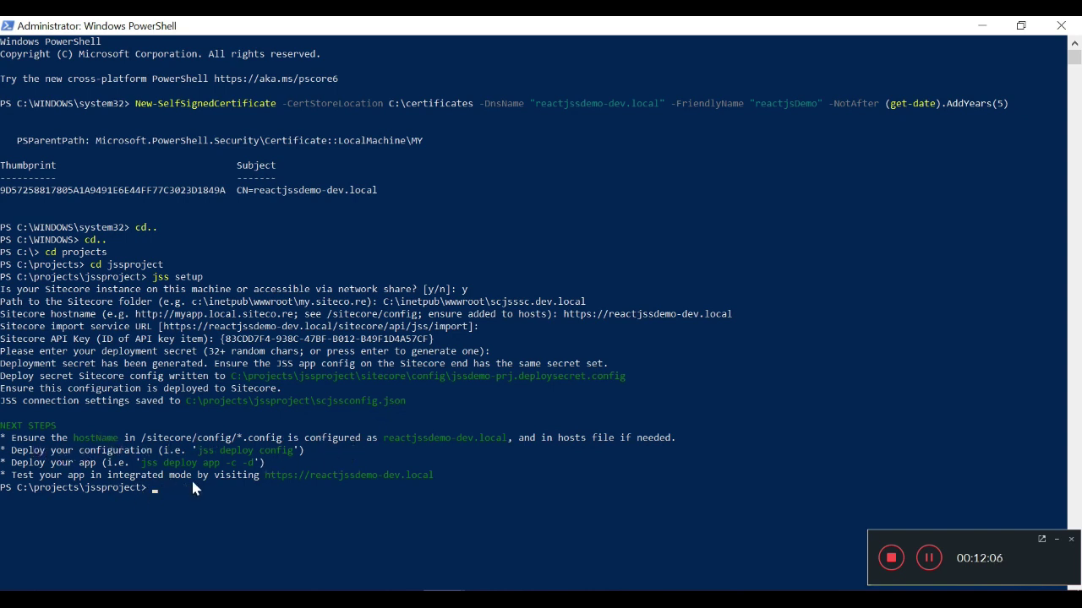
pyautogui.click(928, 557)
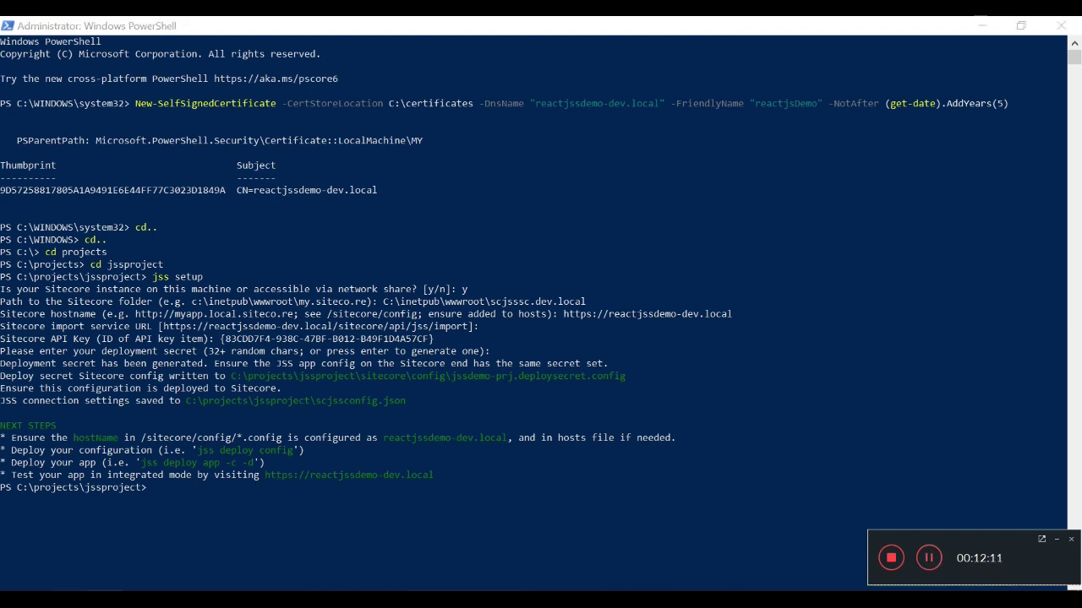
pyautogui.click(453, 517)
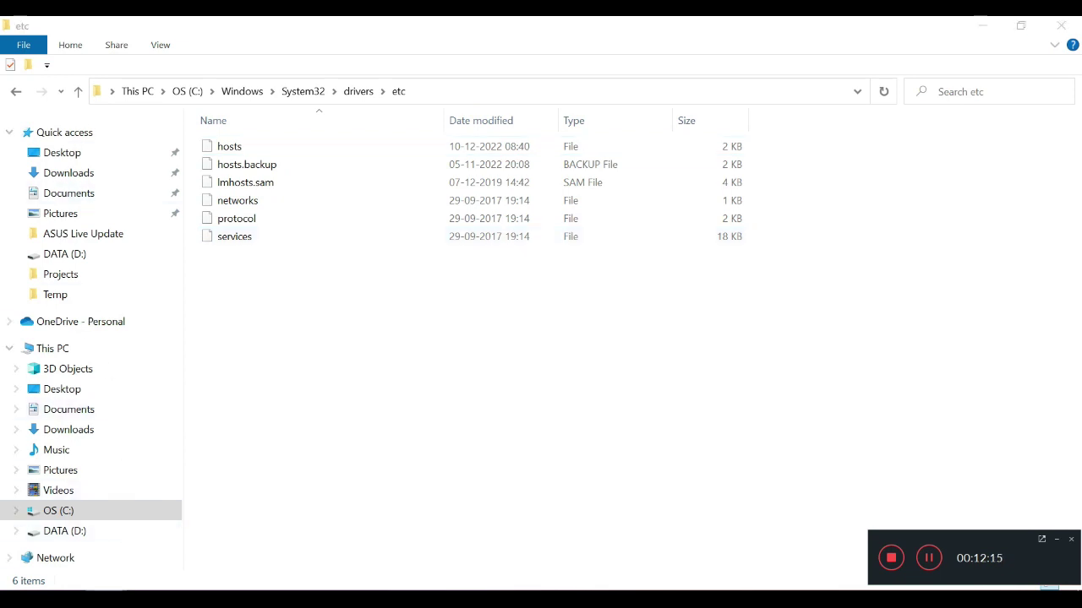
pyautogui.rightClick(93, 600)
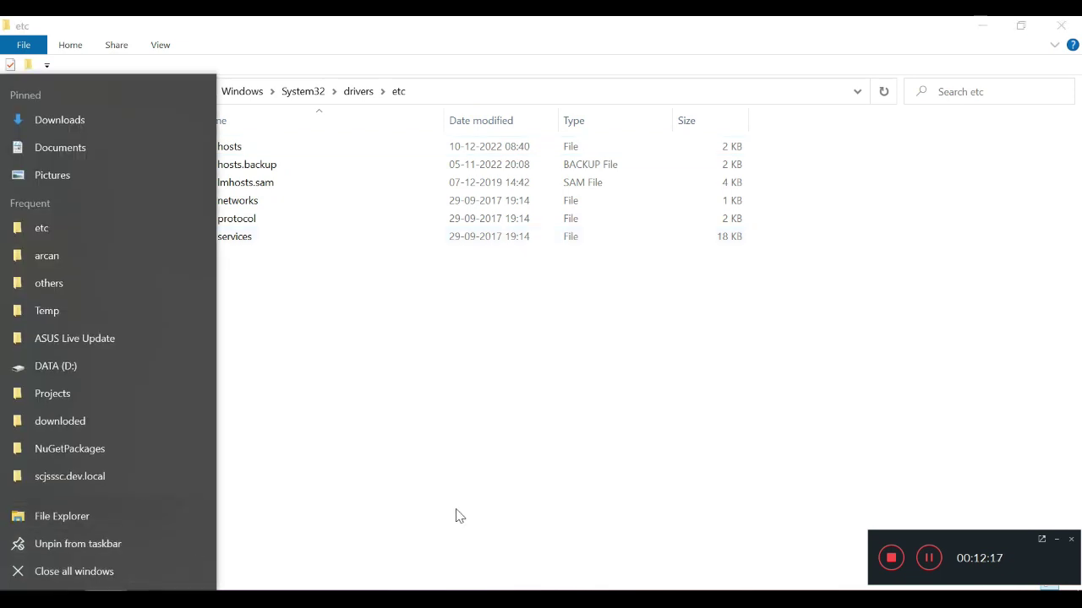
pyautogui.press('Escape')
# Step: Search Windows for visu and launch Visual Studio Code as administrator
pyautogui.press('super')
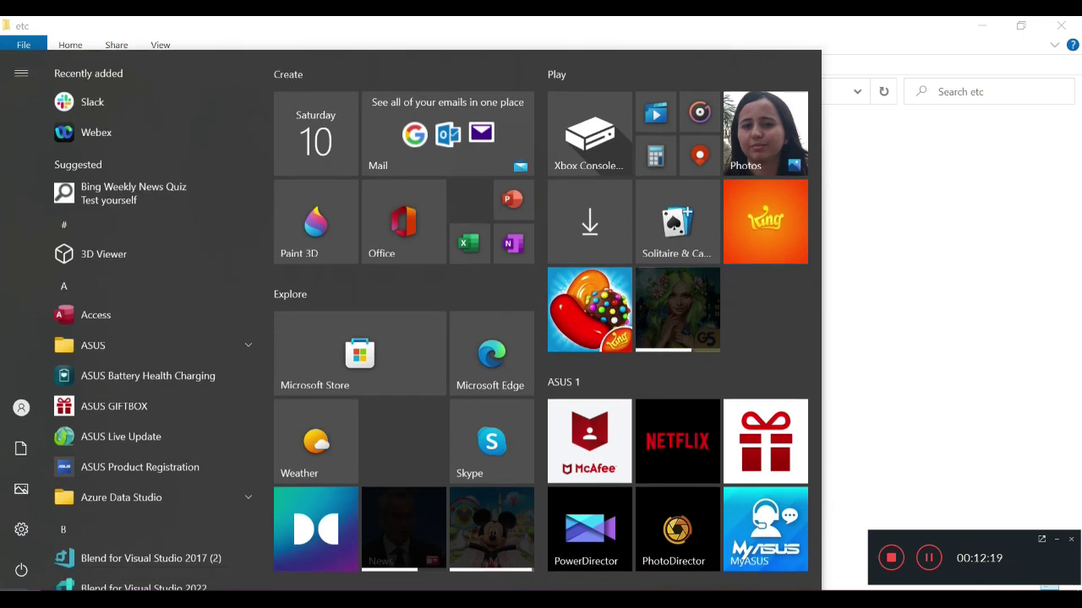
pyautogui.write('visu')
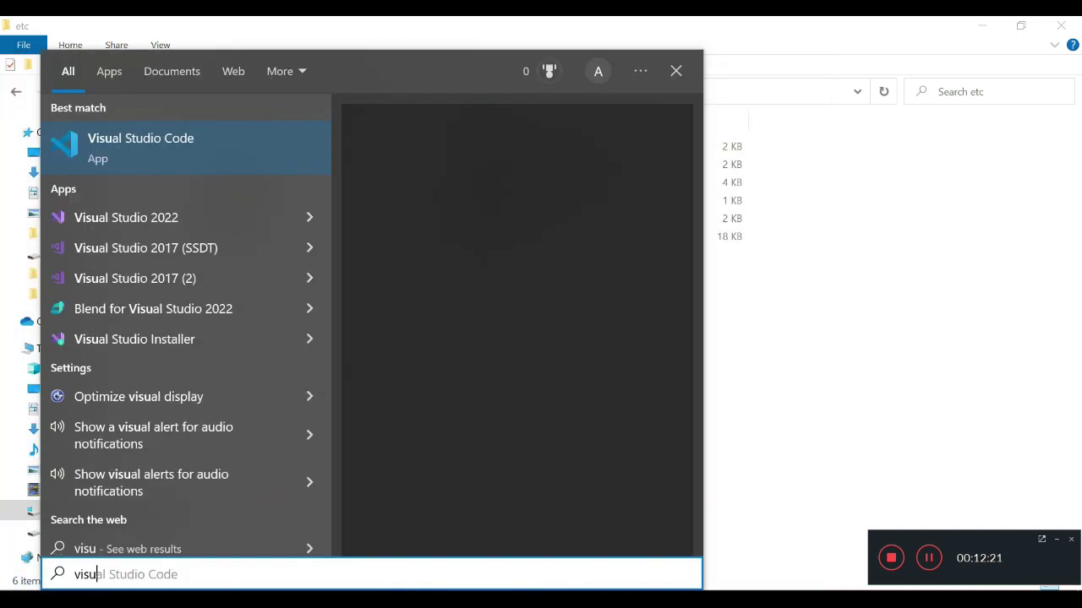
pyautogui.rightClick(135, 155)
pyautogui.click(164, 174)
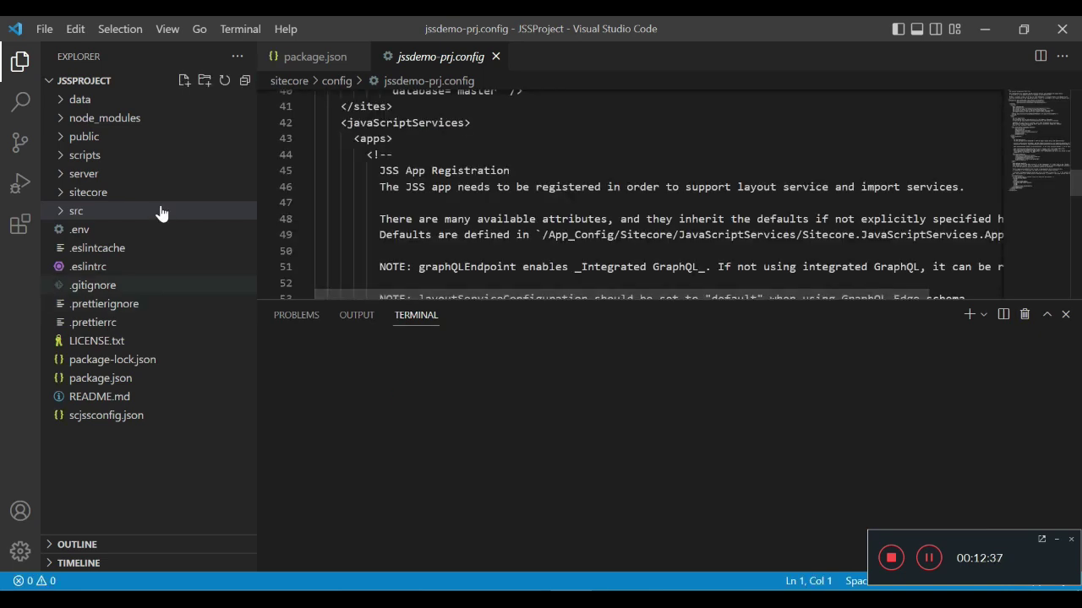
# Step: Expand the project's sitecore folder and close the terminal to show the app registration in jssdemo-prj.config
pyautogui.click(71, 193)
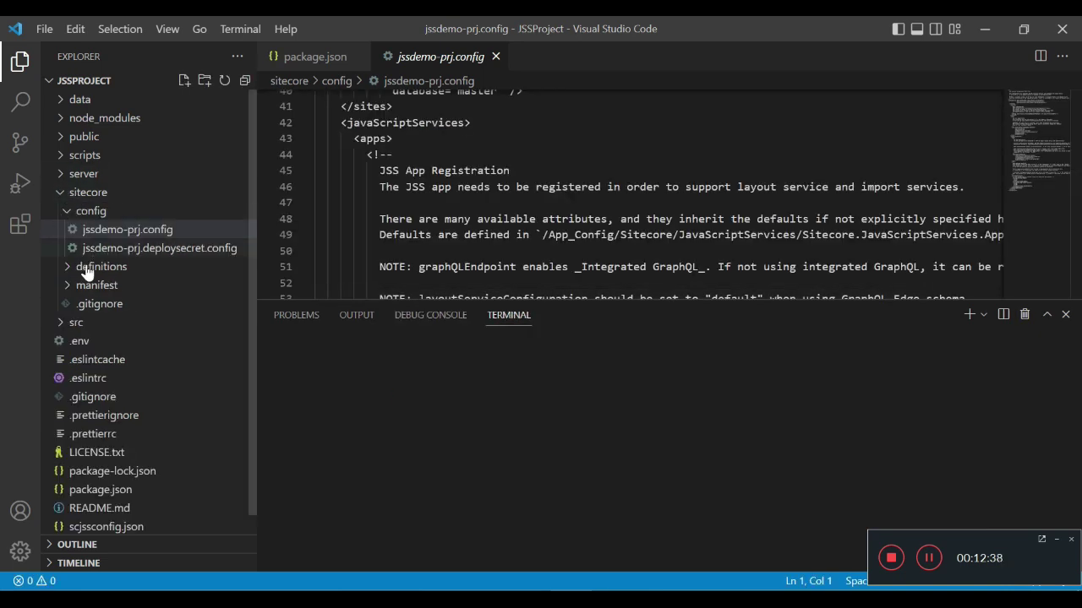
pyautogui.click(1064, 315)
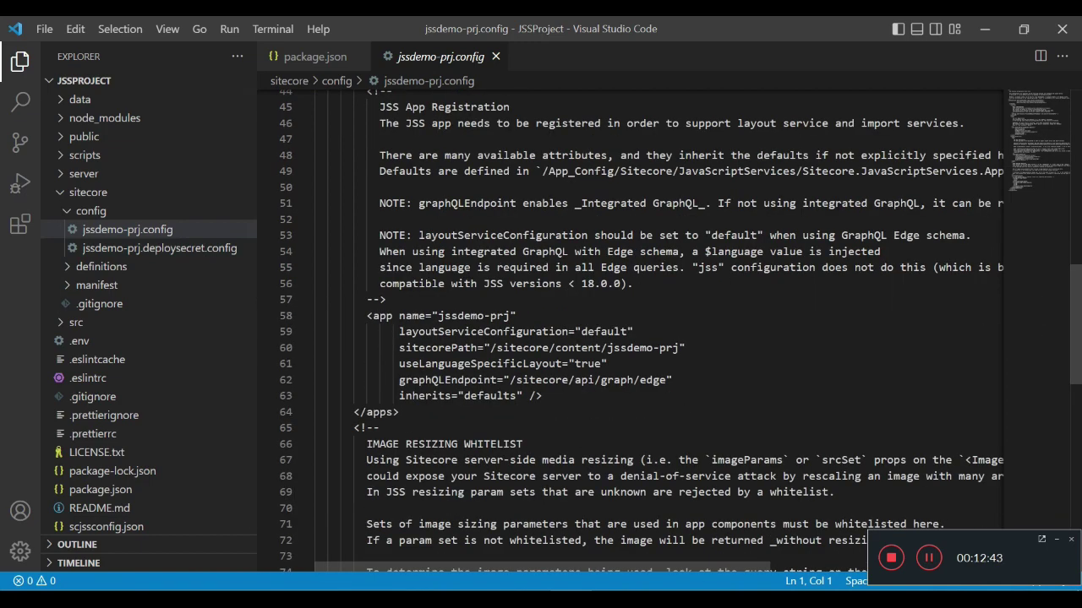
pyautogui.click(366, 316)
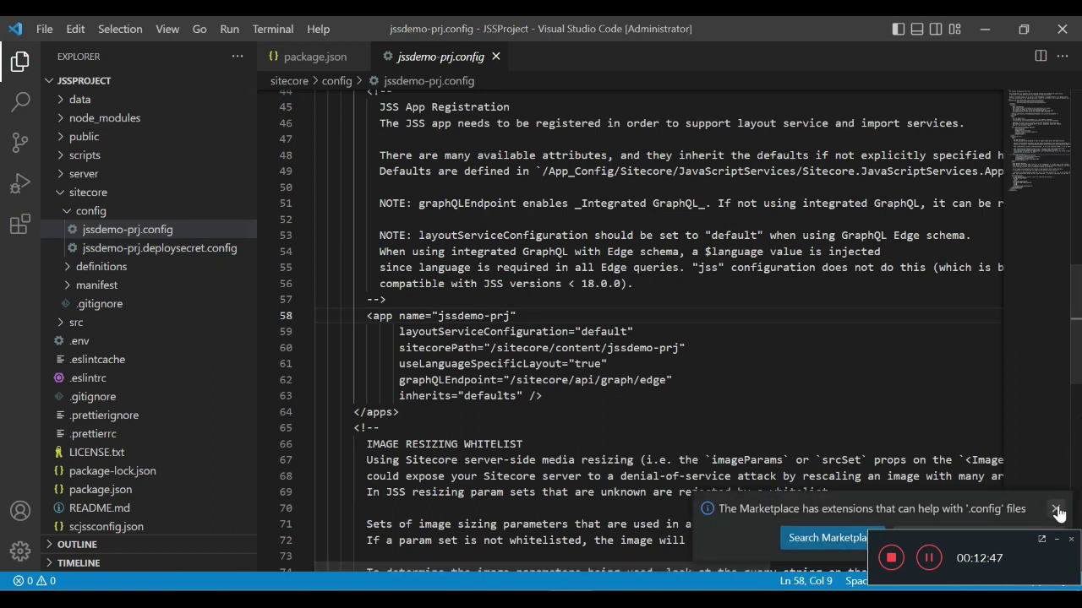
pyautogui.click(1055, 509)
# Step: Examine the app element's sitecorePath attribute in jssdemo-prj.config, placing the cursor at the end of its path
pyautogui.moveTo(399, 348); pyautogui.dragTo(399, 331)
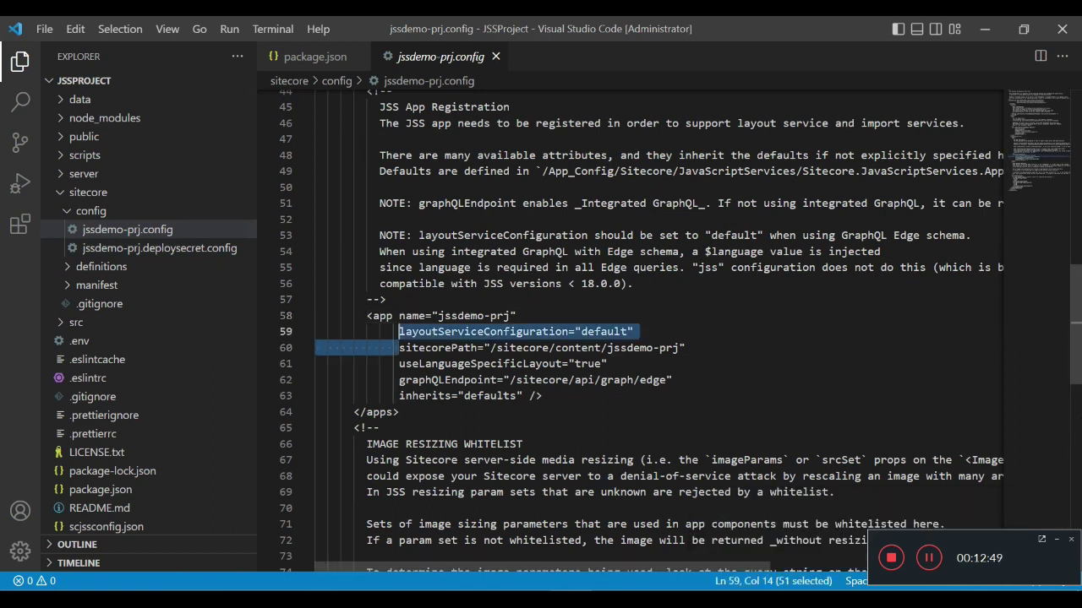
pyautogui.click(417, 347)
pyautogui.doubleClick(418, 347)
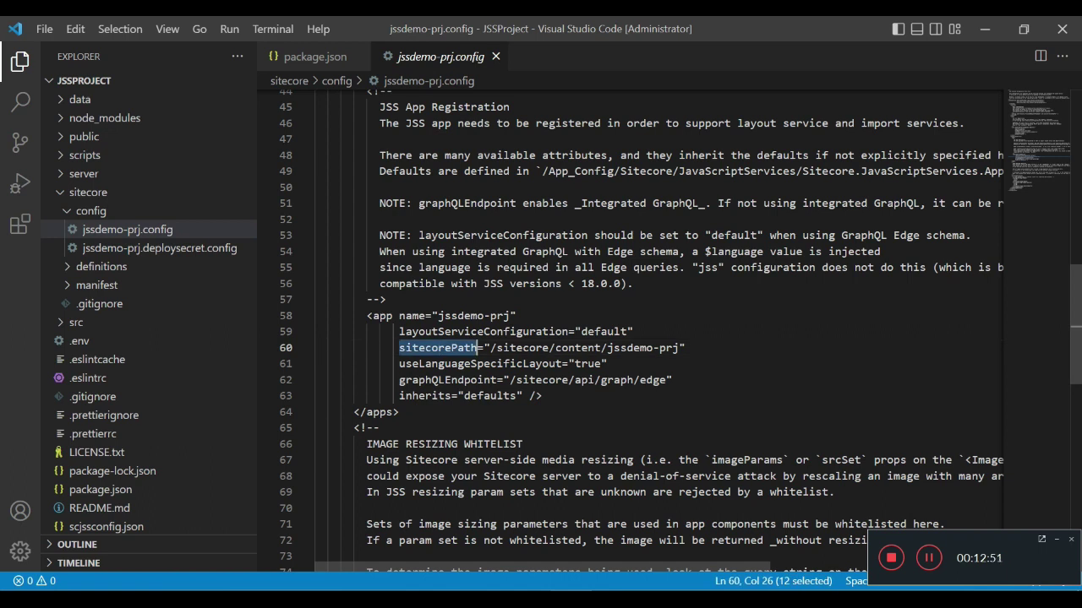
pyautogui.click(639, 348)
pyautogui.click(679, 347)
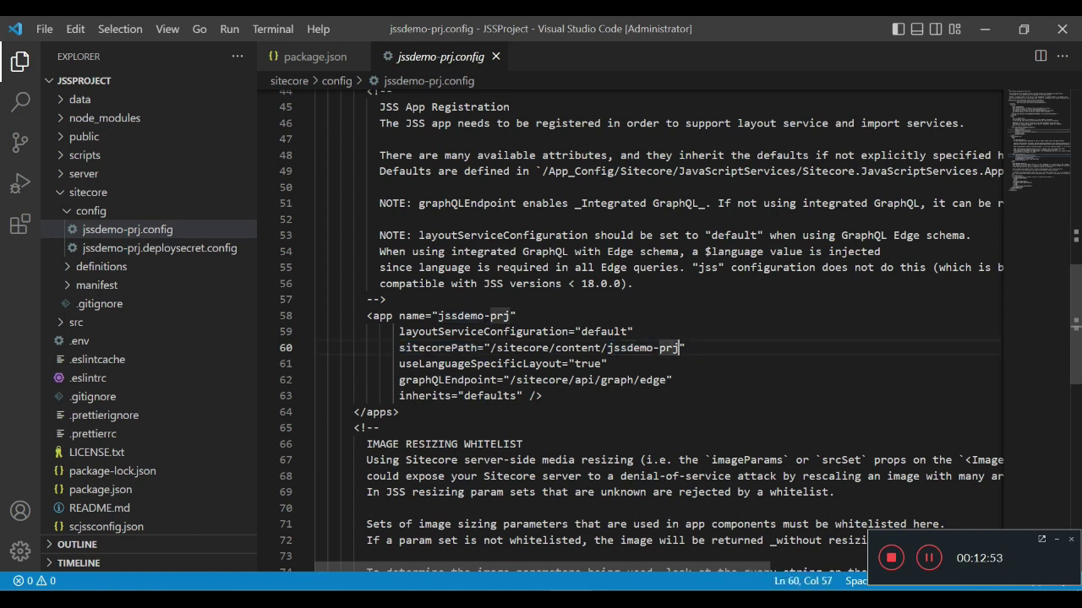
# Step: Examine the item name in sitecorePath and the deploymentSecret value in jssdemo-prj.deploysecret.config
pyautogui.moveTo(678, 347); pyautogui.dragTo(607, 348)
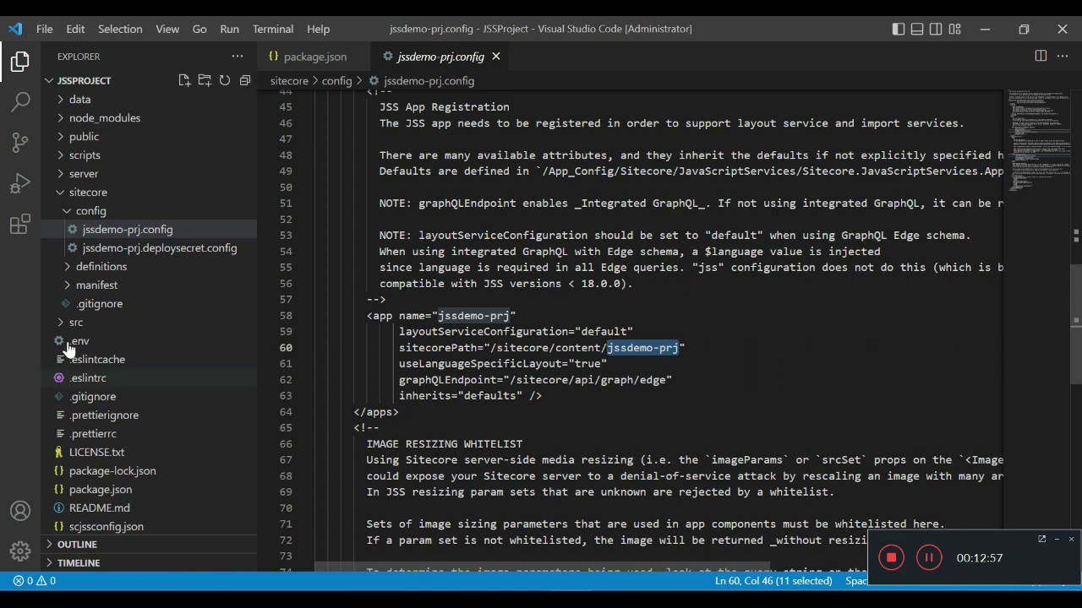
pyautogui.click(134, 250)
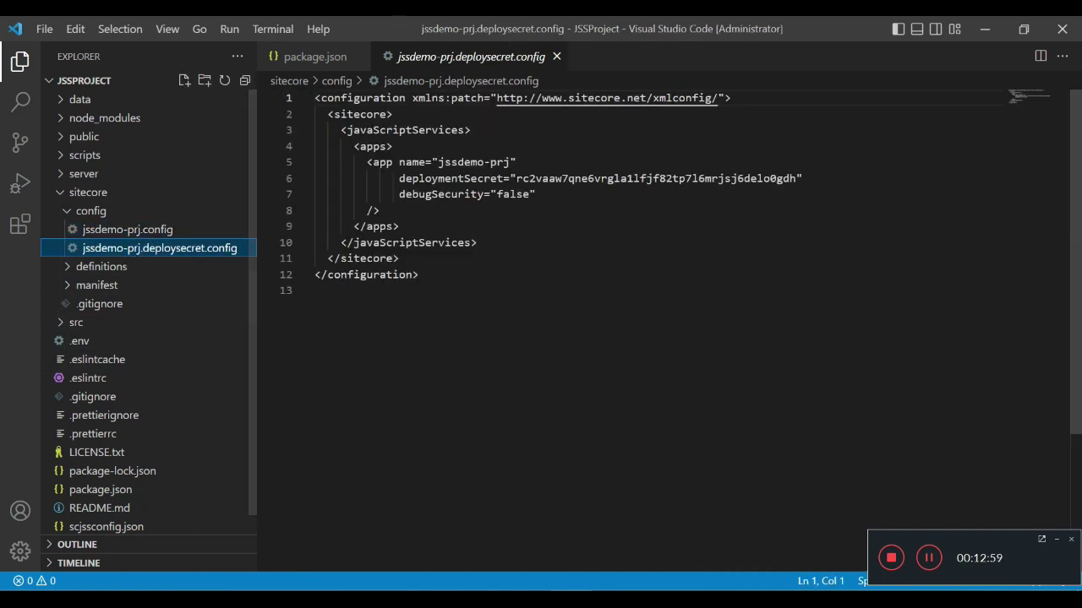
pyautogui.doubleClick(656, 178)
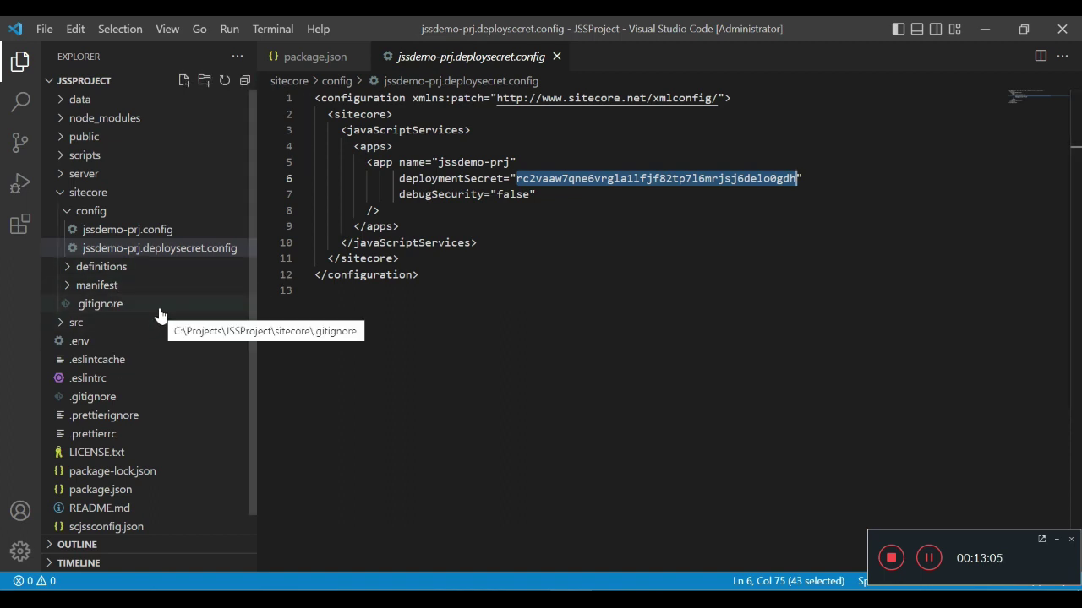
# Step: Open scjssconfig.json and examine its instancePath, apiKey, deploySecret, deployUrl and layoutServiceHost entries
pyautogui.scroll(-1, 148, 372)
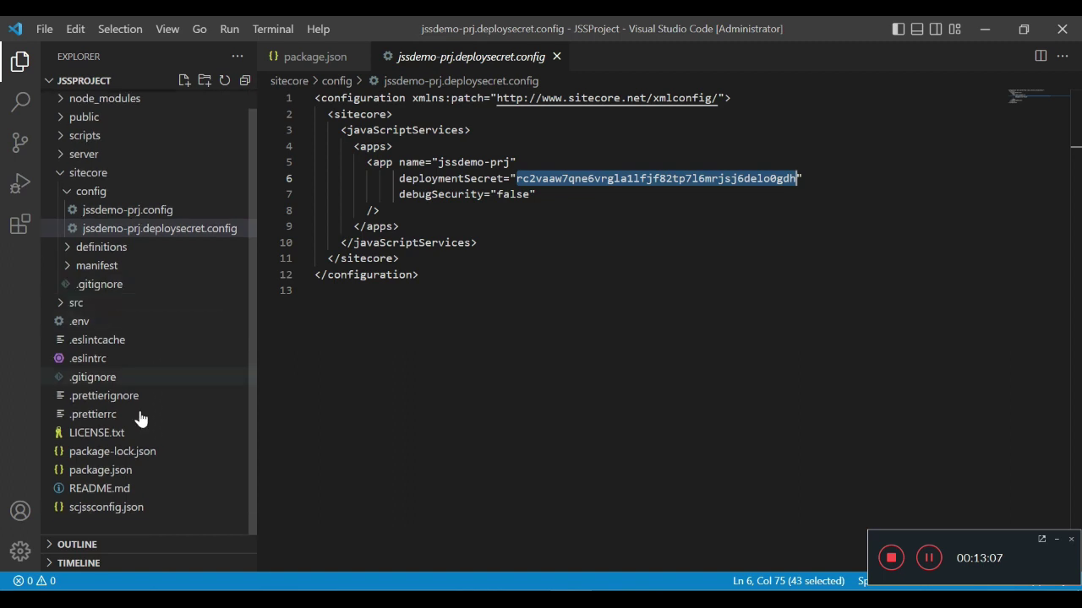
pyautogui.click(132, 509)
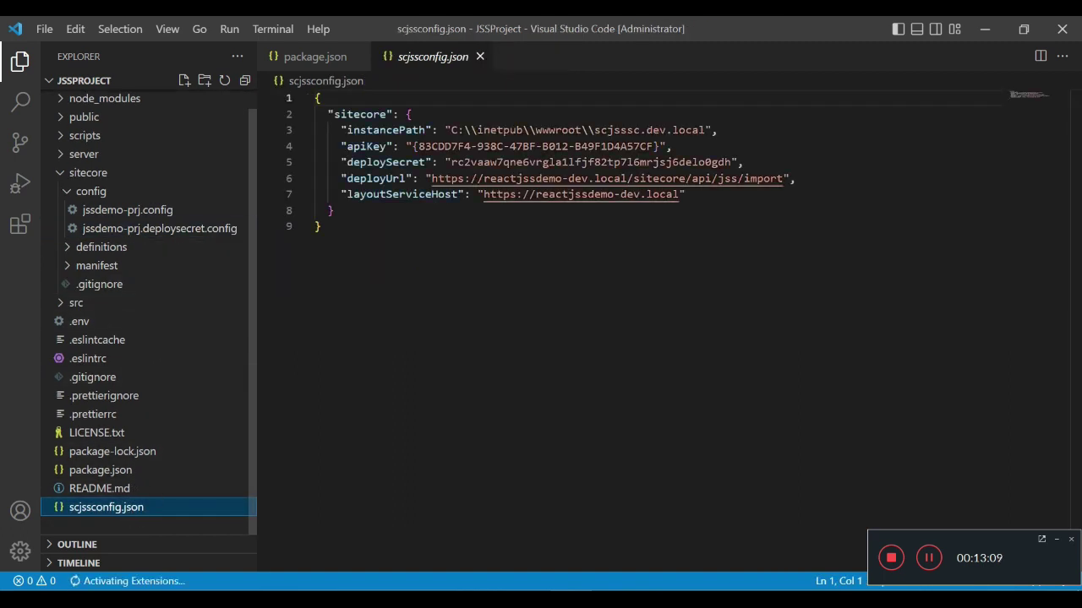
pyautogui.click(379, 130)
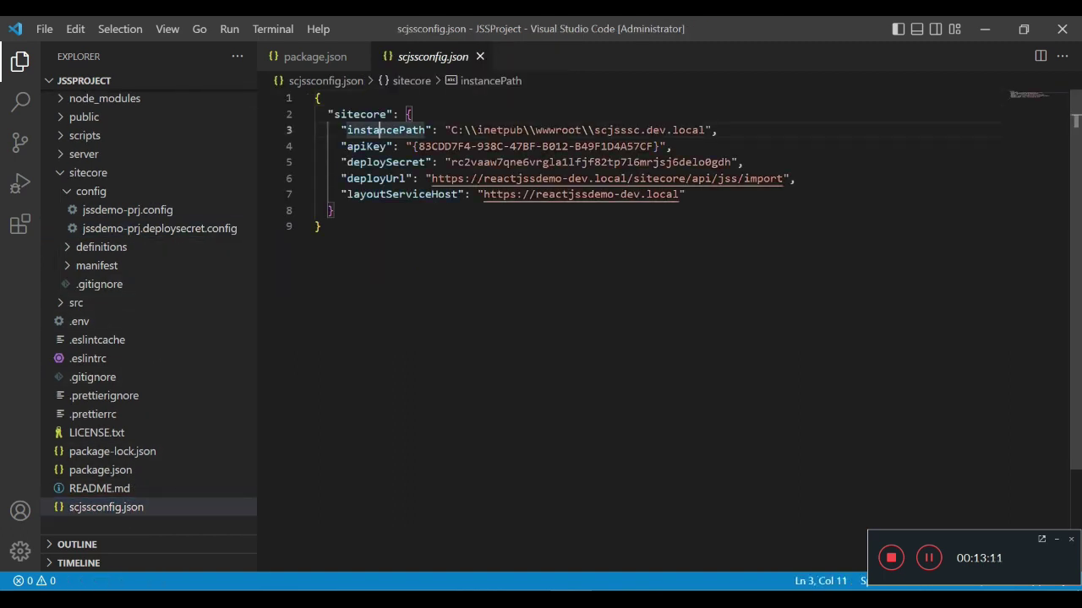
pyautogui.doubleClick(385, 146)
pyautogui.doubleClick(385, 162)
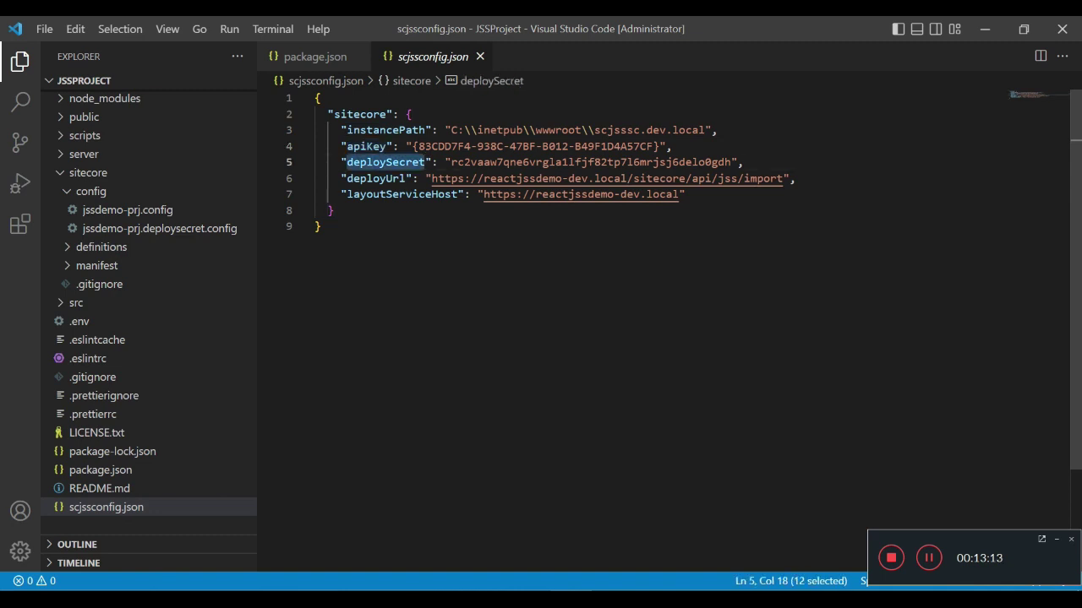
pyautogui.doubleClick(377, 179)
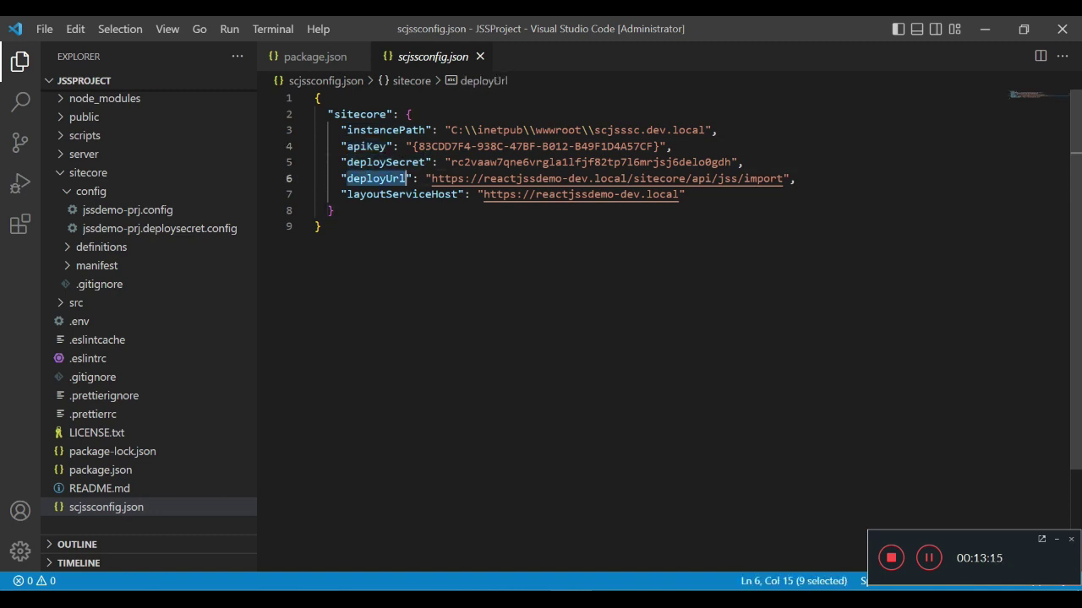
pyautogui.doubleClick(401, 194)
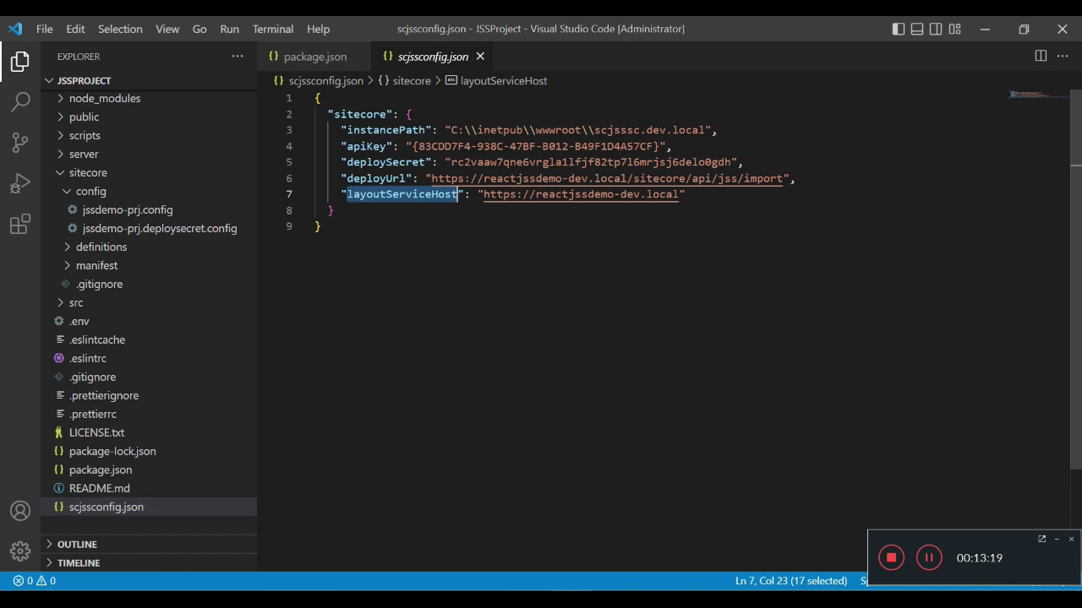
pyautogui.click(374, 179)
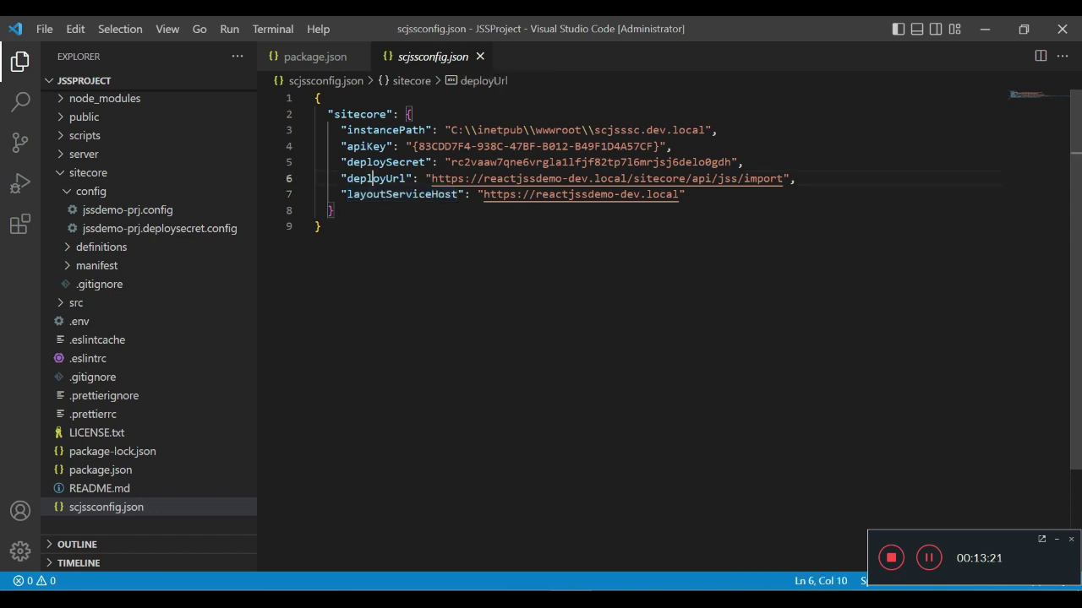
# Step: Set REACT_APP_SITECORE_API_KEY in the .env file to the RectDemo item ID copied from the Sitecore Content Editor
pyautogui.click(80, 321)
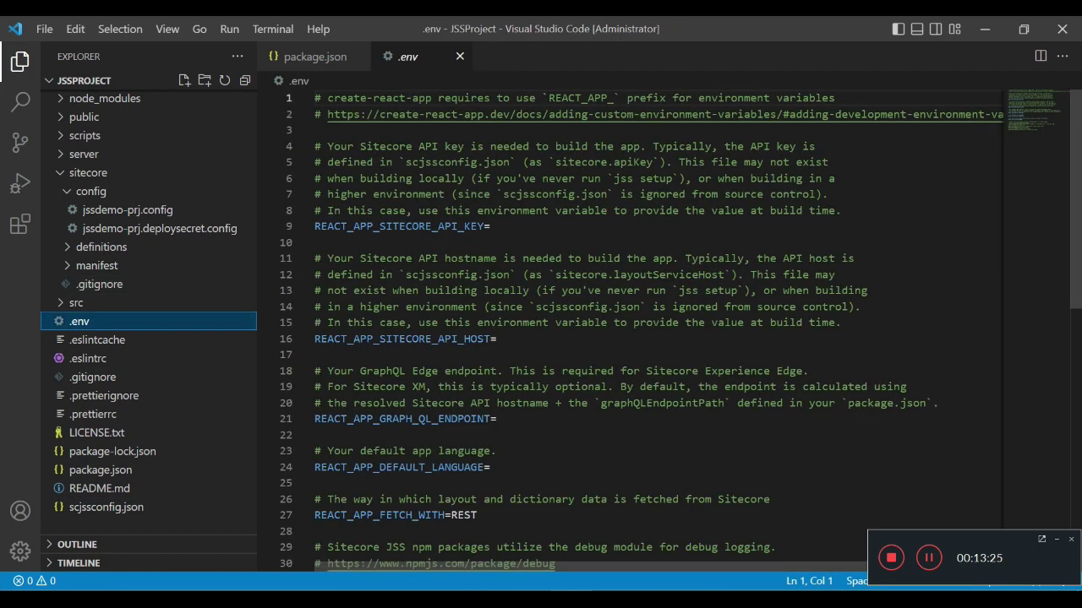
pyautogui.scroll(-7, 630, 329)
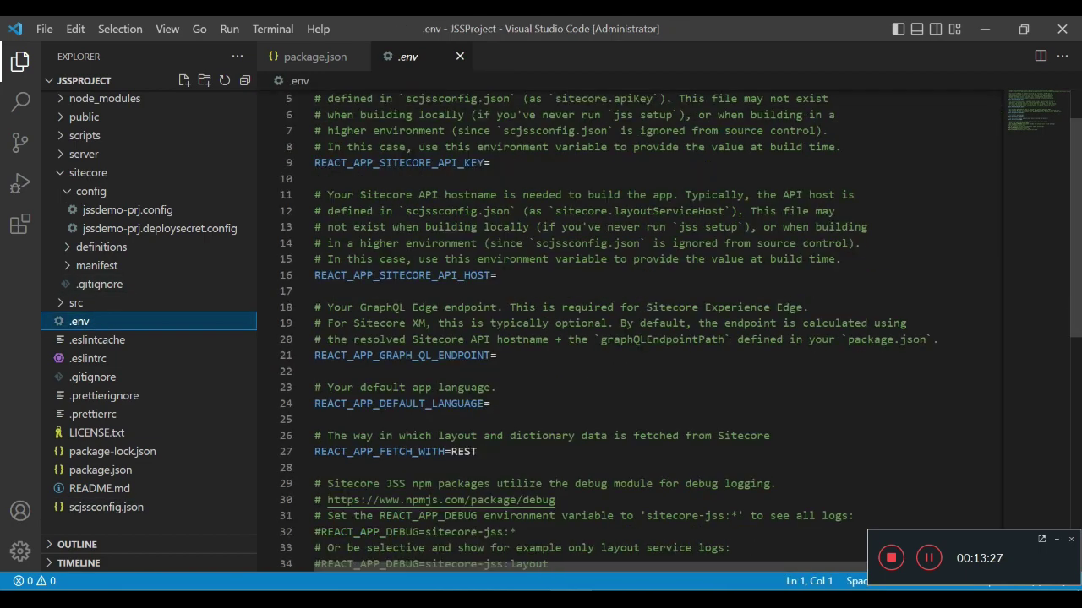
pyautogui.scroll(5, 629, 330)
pyautogui.scroll(2, 630, 329)
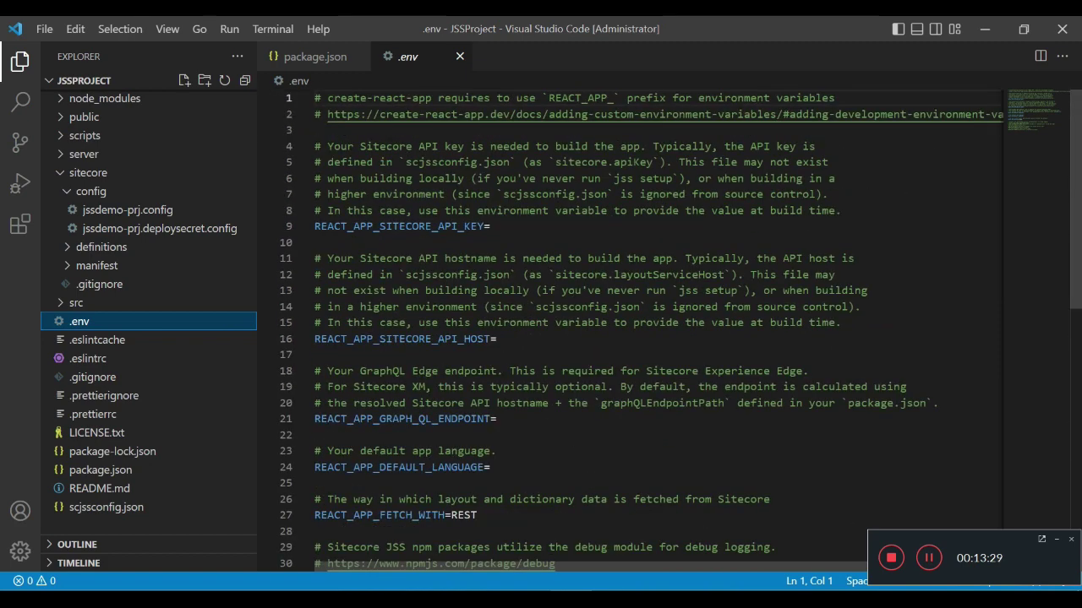
pyautogui.click(490, 227)
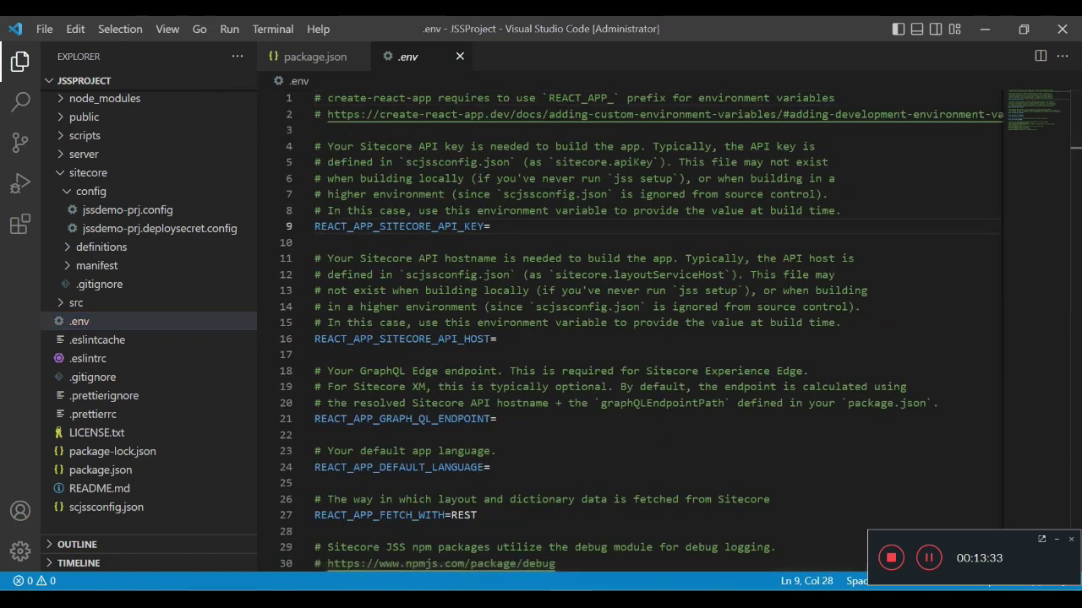
pyautogui.moveTo(90, 601)
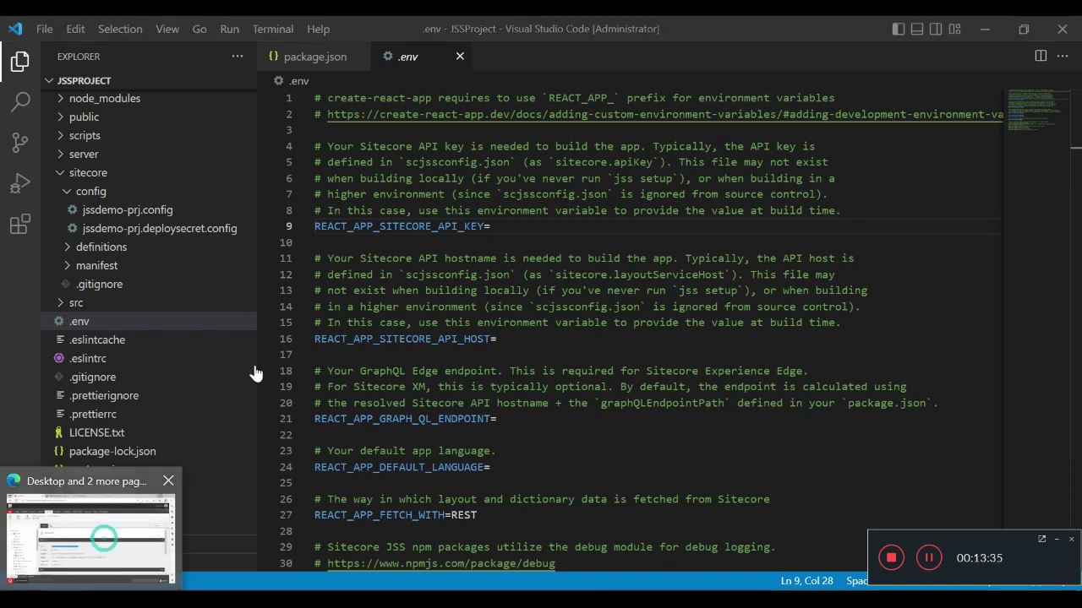
pyautogui.click(109, 545)
pyautogui.rightClick(362, 357)
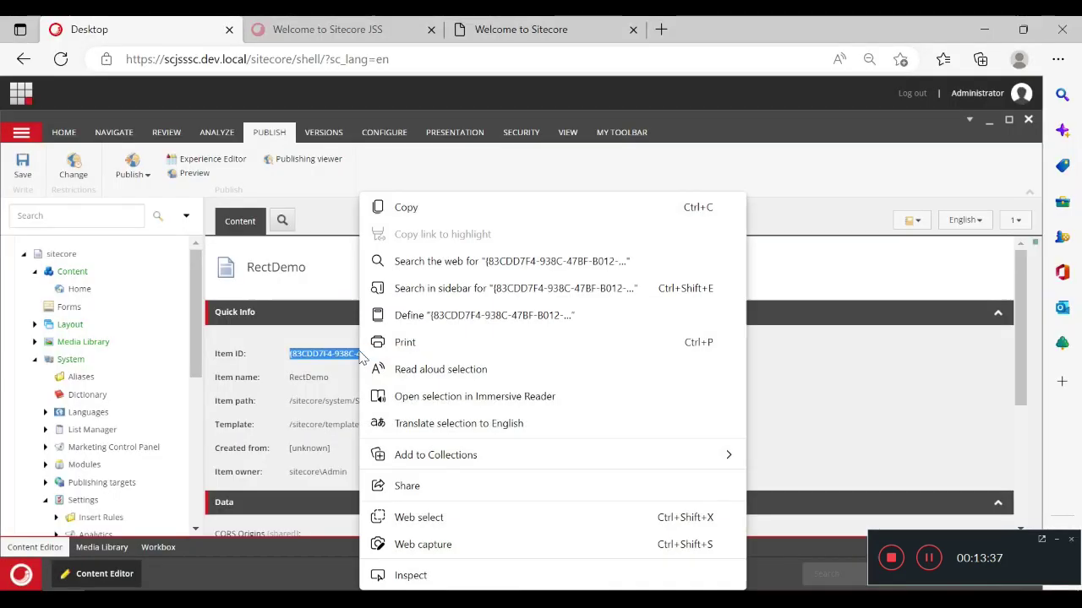
pyautogui.click(409, 208)
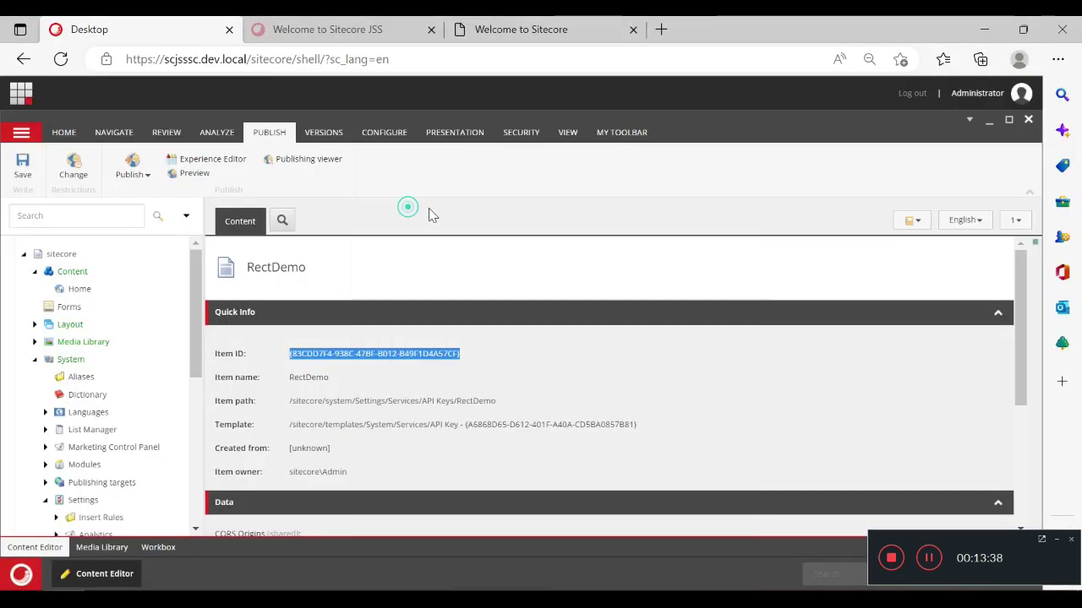
pyautogui.click(984, 29)
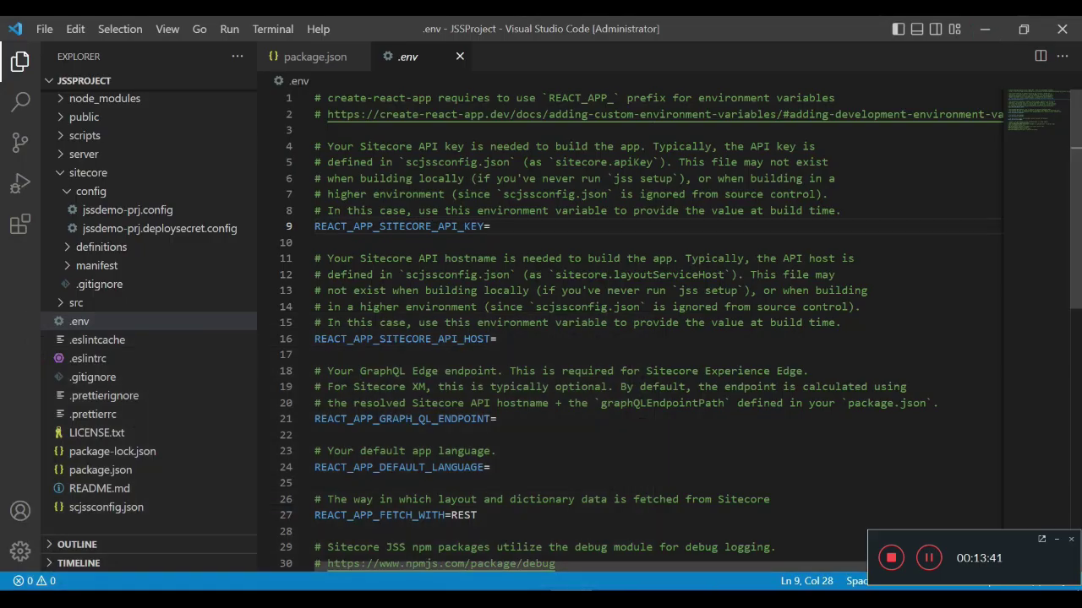
pyautogui.hotkey('ctrl', 'v')
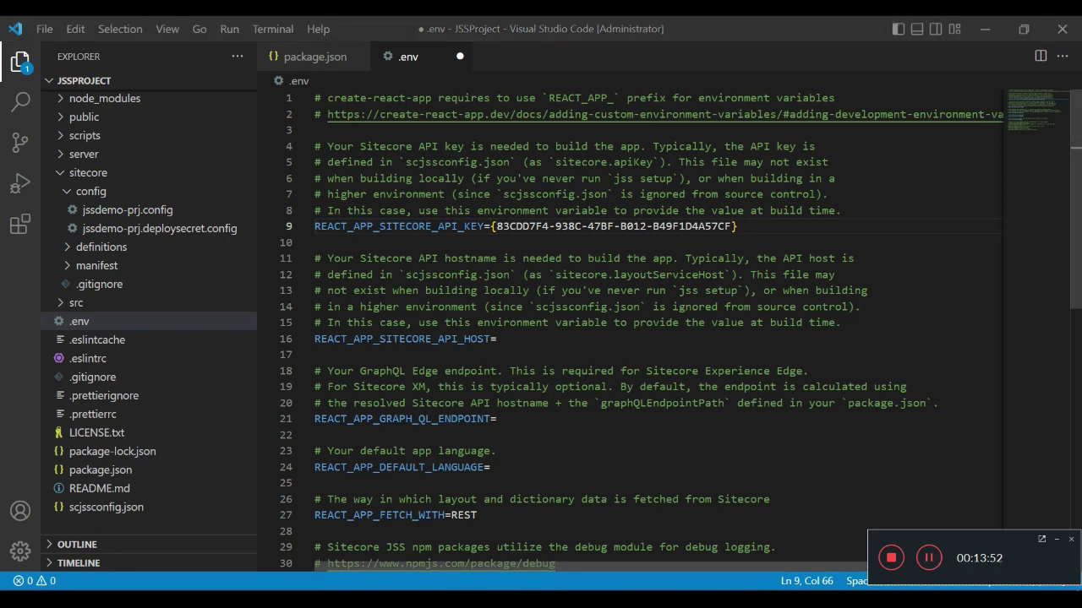
pyautogui.click(148, 590)
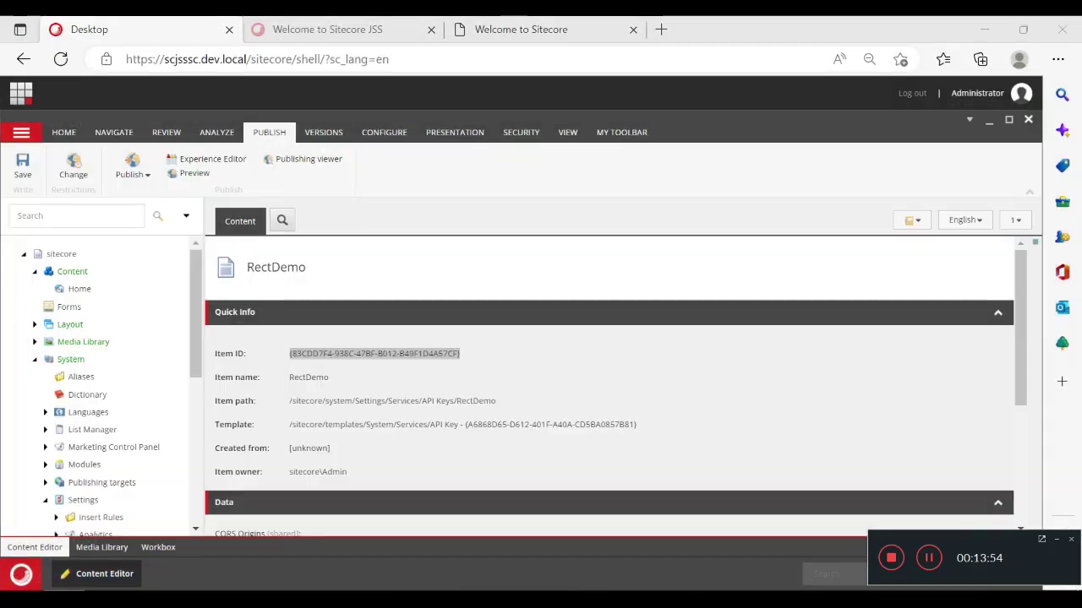
pyautogui.click(330, 589)
pyautogui.press('Down')
pyautogui.press('Down')
pyautogui.press('Down')
pyautogui.press('Down')
pyautogui.press('Down')
pyautogui.press('Down')
pyautogui.press('Down')
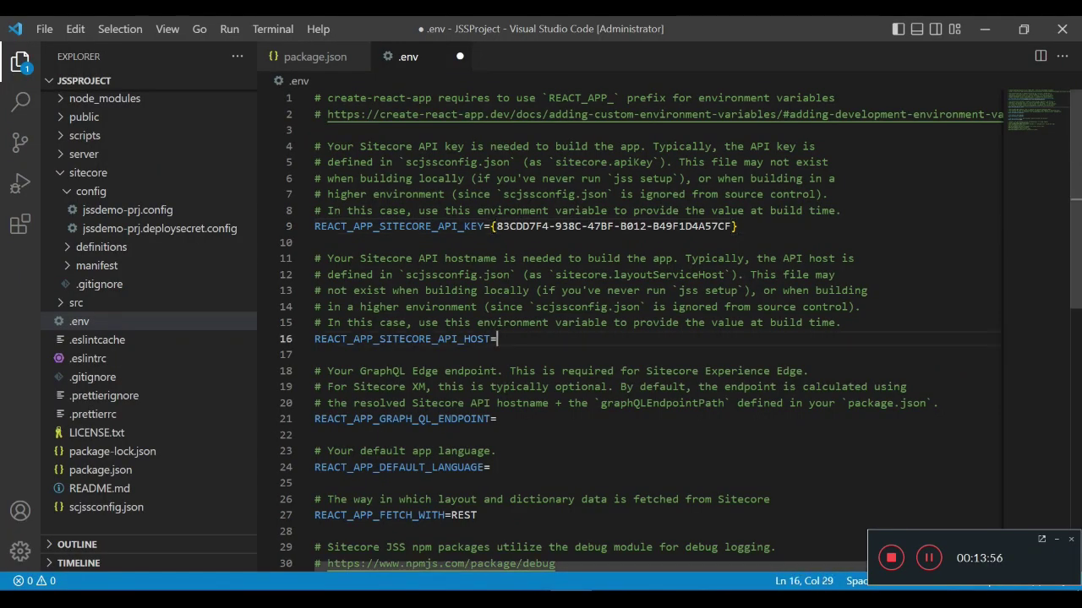
pyautogui.click(117, 507)
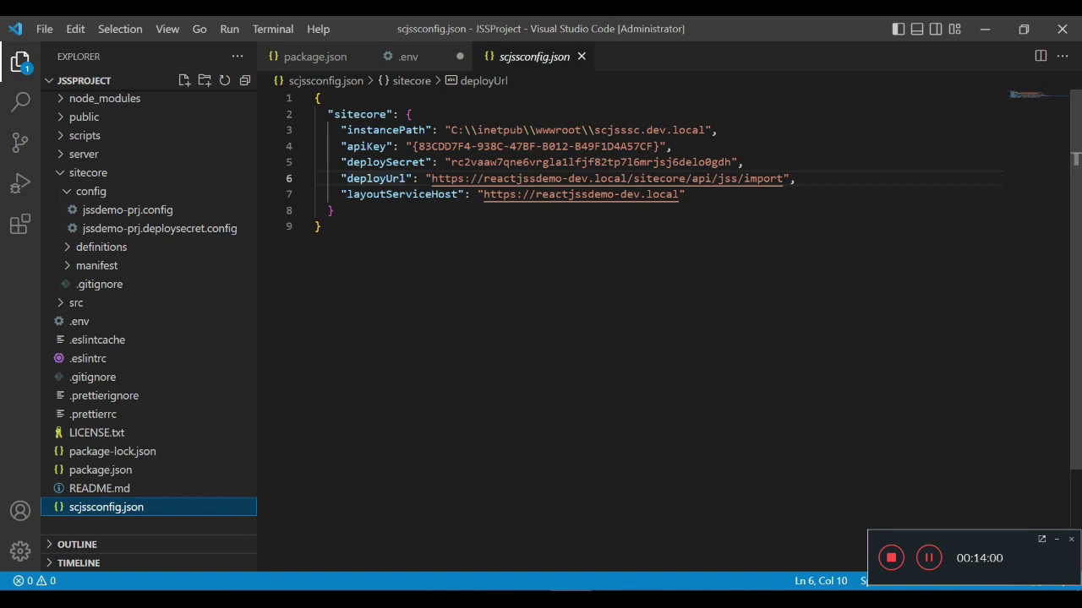
pyautogui.moveTo(681, 195); pyautogui.dragTo(483, 195)
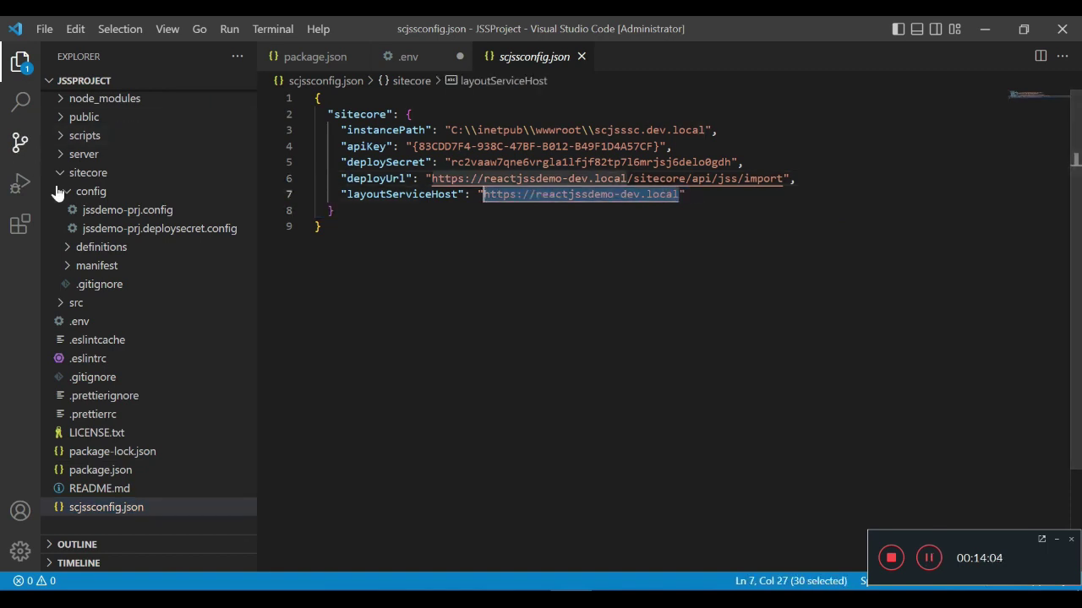
pyautogui.click(112, 325)
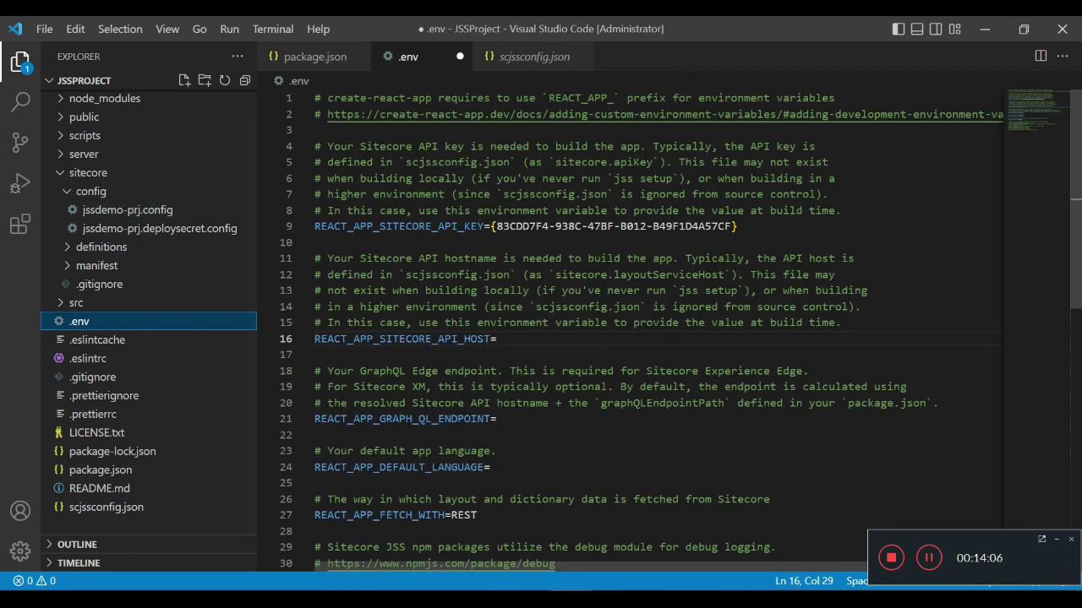
pyautogui.hotkey('ctrl', 'v')
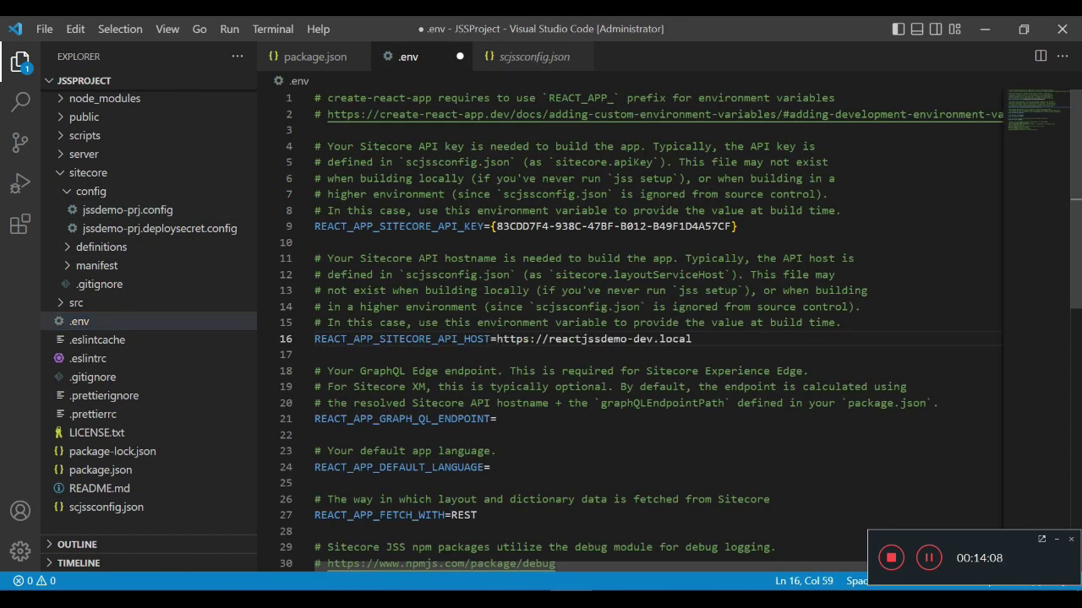
pyautogui.hotkey('ctrl', 's')
# Step: Switch to Windows PowerShell and run jss deploy config in the jssproject folder
pyautogui.hotkey('alt', 'Tab')
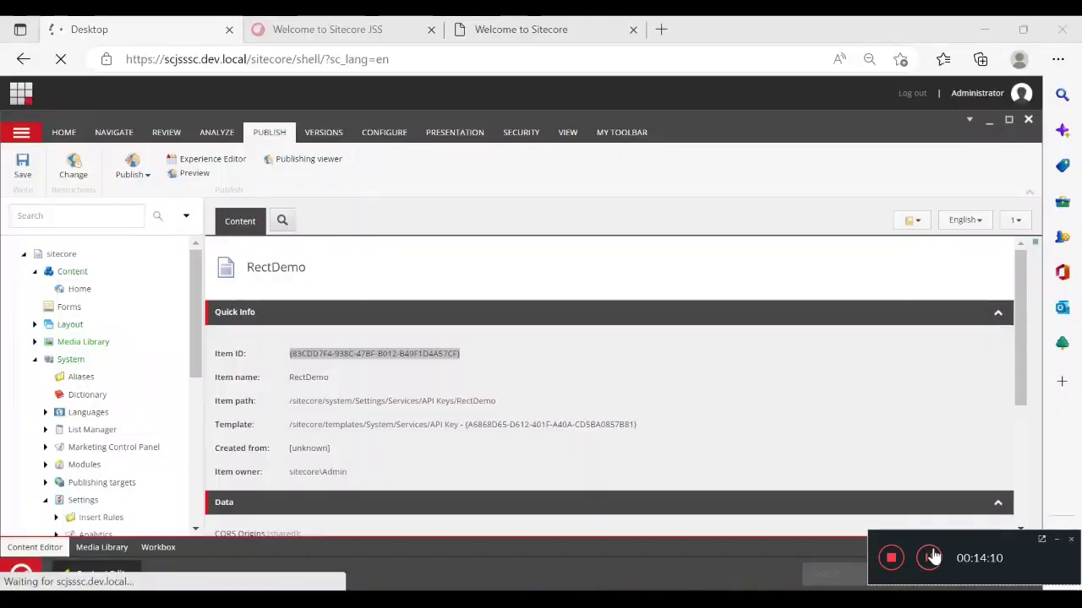
pyautogui.hotkey('alt', 'Tab')
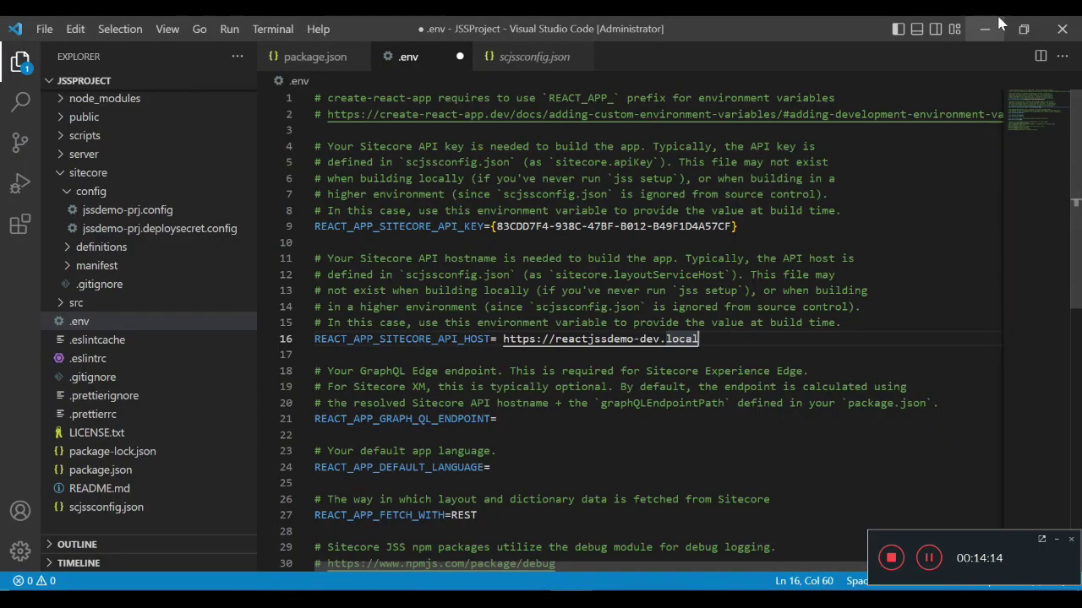
pyautogui.hotkey('alt', 'Tab')
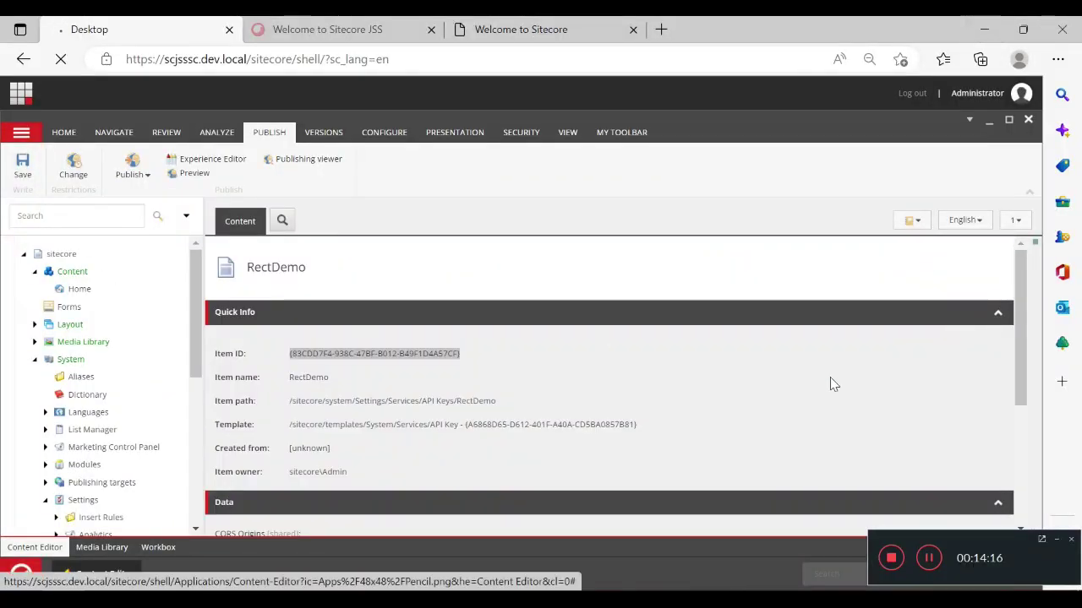
pyautogui.hotkey('alt', 'Tab')
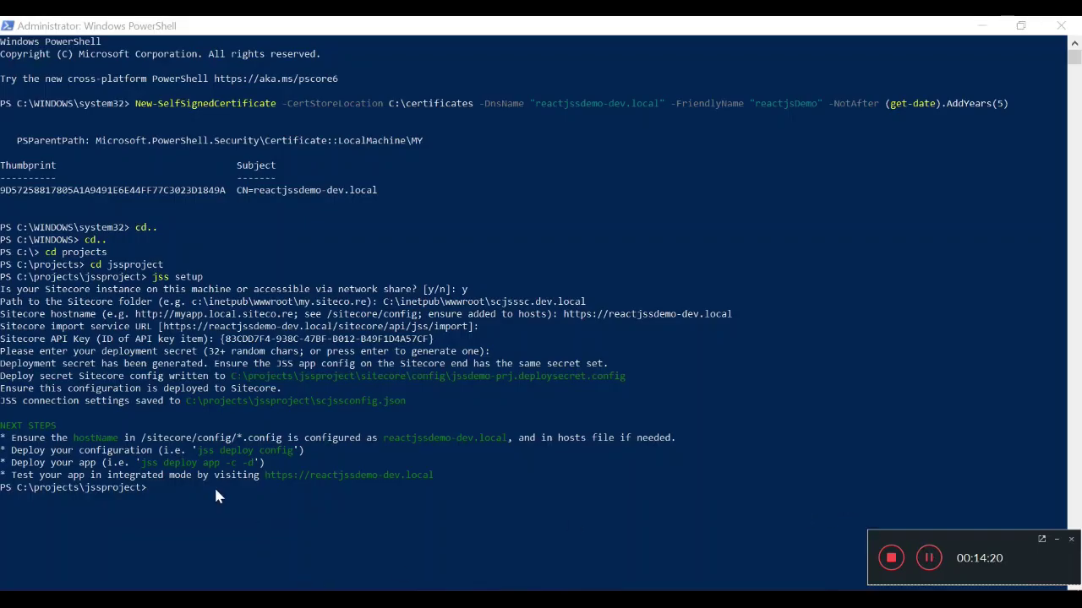
pyautogui.click(170, 495)
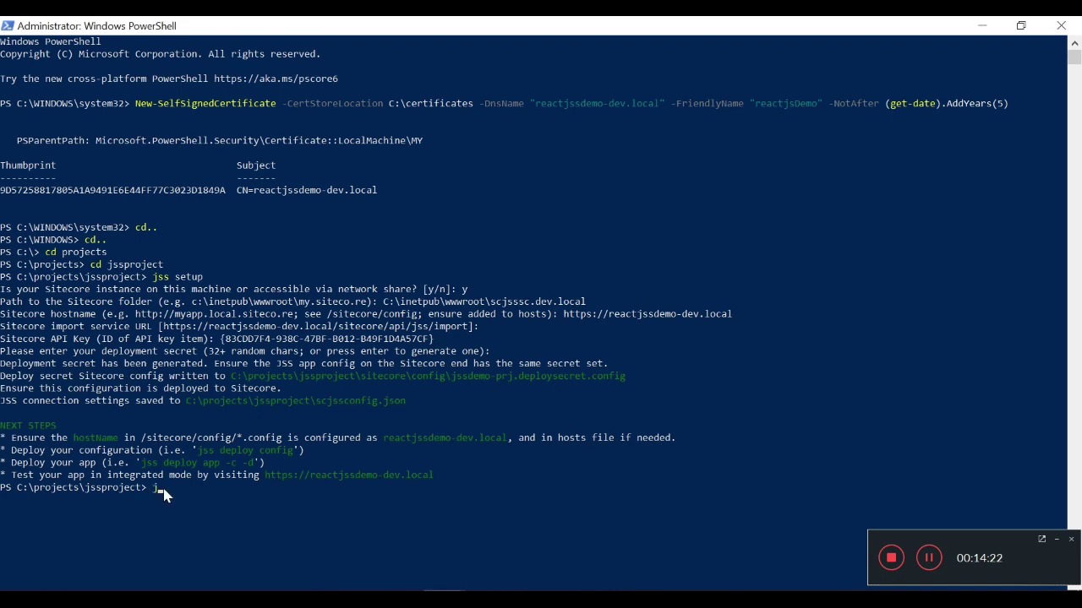
pyautogui.write('jss deploy config')
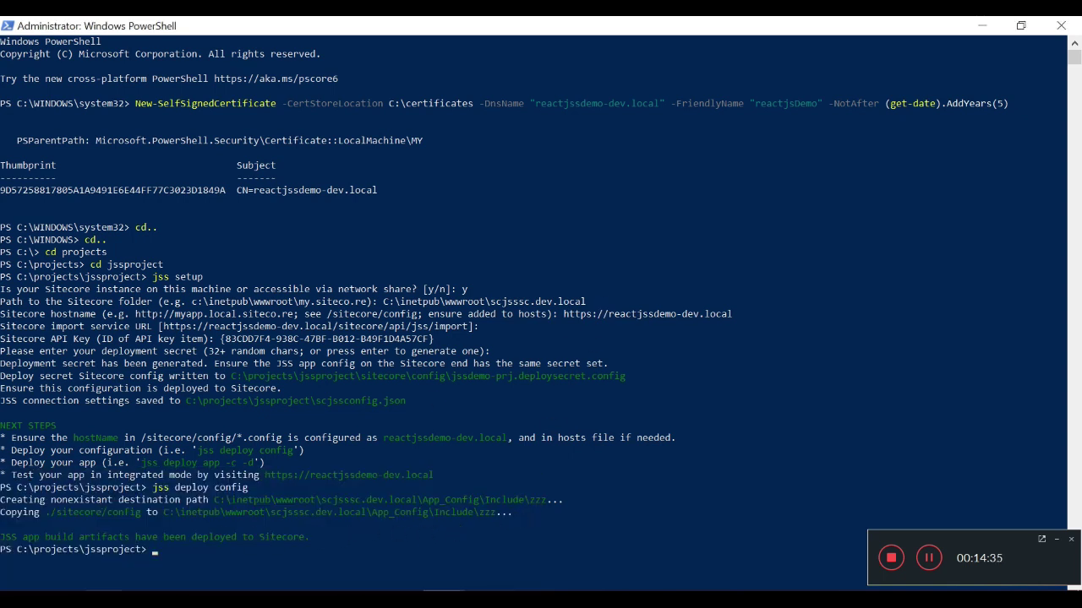
# Step: Switch to File Explorer and check the zzz folder under App_Config\Include in the scjsssc.dev.local site folder
pyautogui.moveTo(121, 576)
pyautogui.moveTo(138, 555)
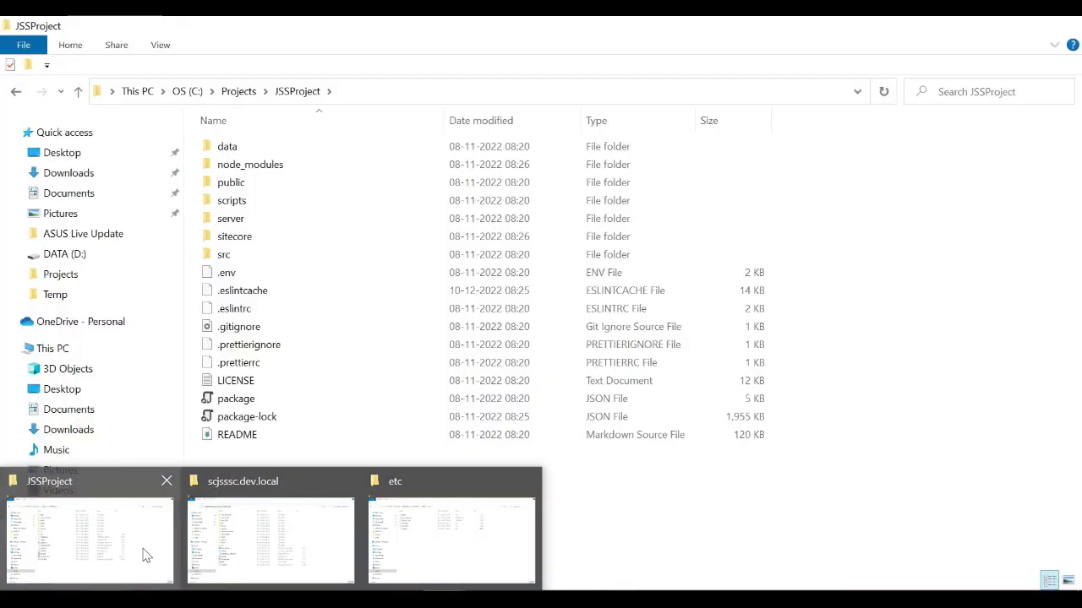
pyautogui.click(237, 541)
pyautogui.click(314, 166)
pyautogui.doubleClick(315, 167)
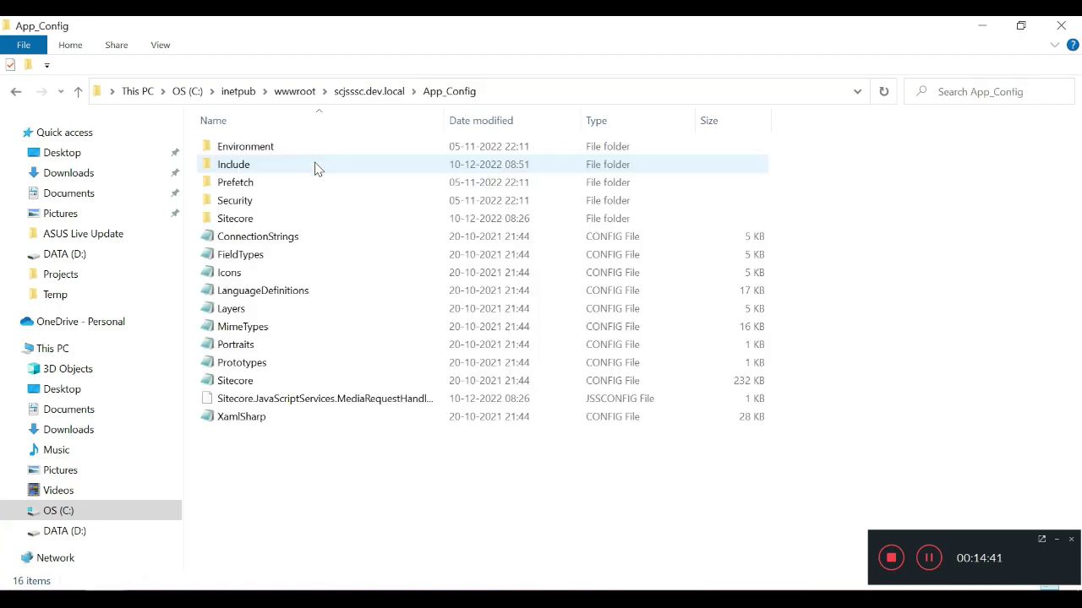
pyautogui.doubleClick(315, 166)
pyautogui.click(316, 167)
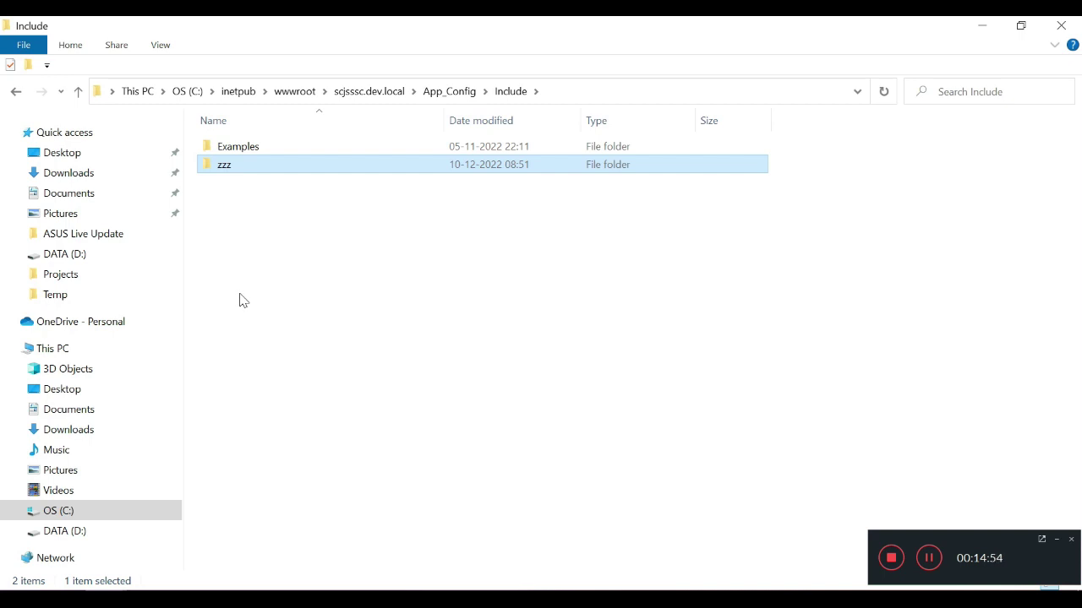
pyautogui.click(335, 270)
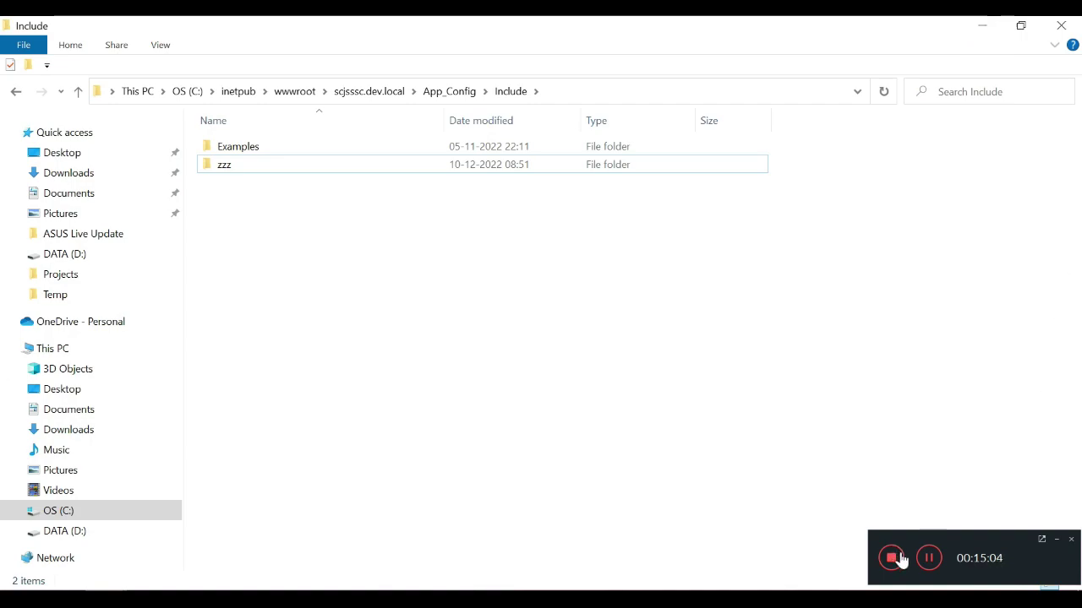
# Step: Switch to Windows PowerShell and review the output of jss deploy app run with --acceptCertificate test
pyautogui.click(928, 558)
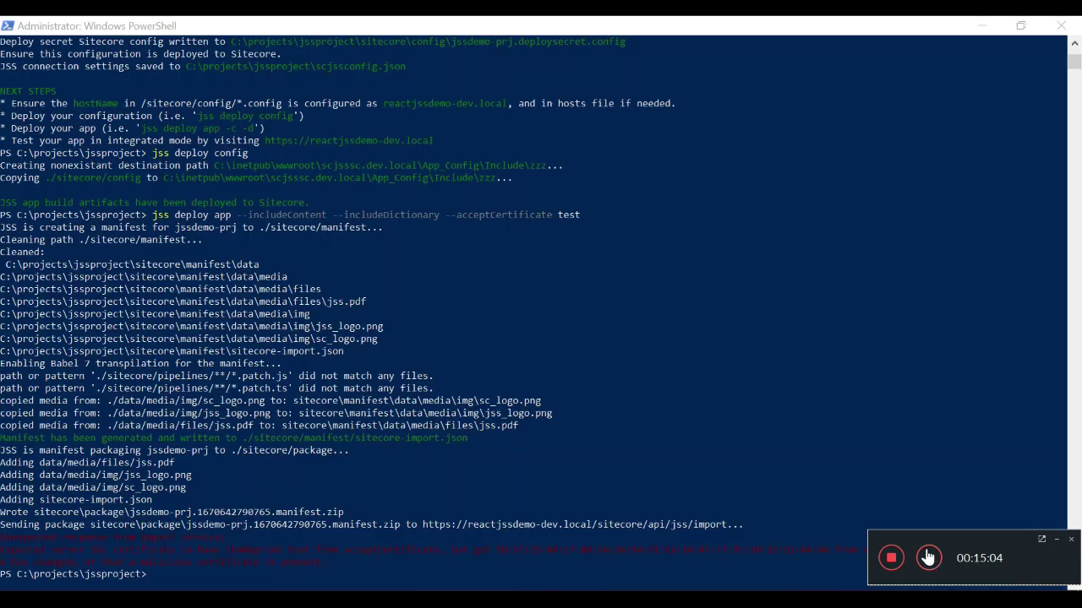
pyautogui.scroll(1, 510, 372)
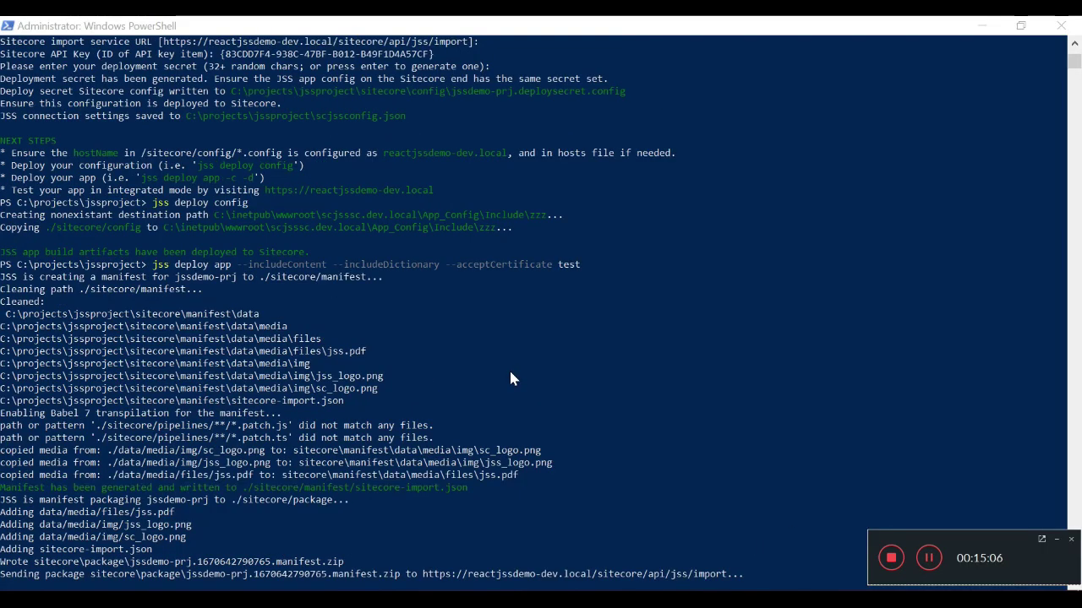
pyautogui.click(569, 269)
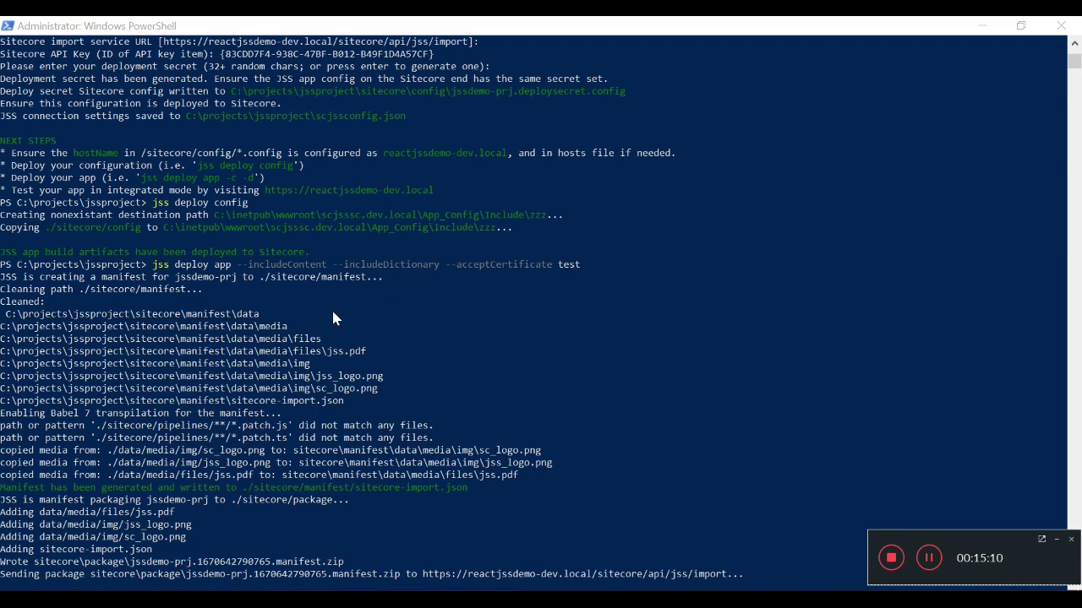
# Step: Switch to the Sitecore walkthrough in Chrome and read how to deploy JSS apps to a local instance with self-signed SSL certificates
pyautogui.moveTo(316, 589)
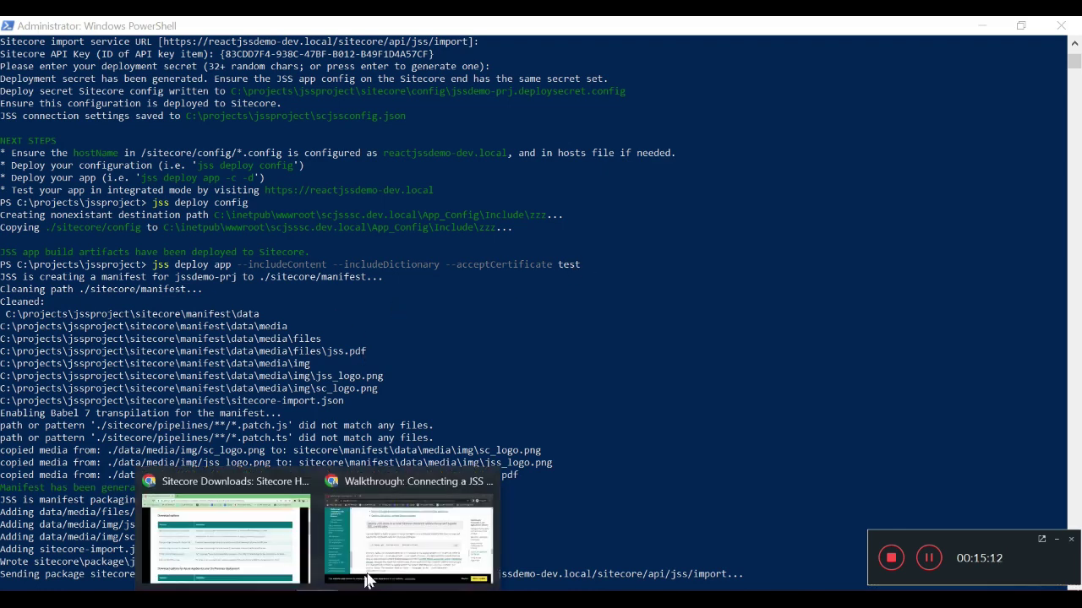
pyautogui.click(405, 553)
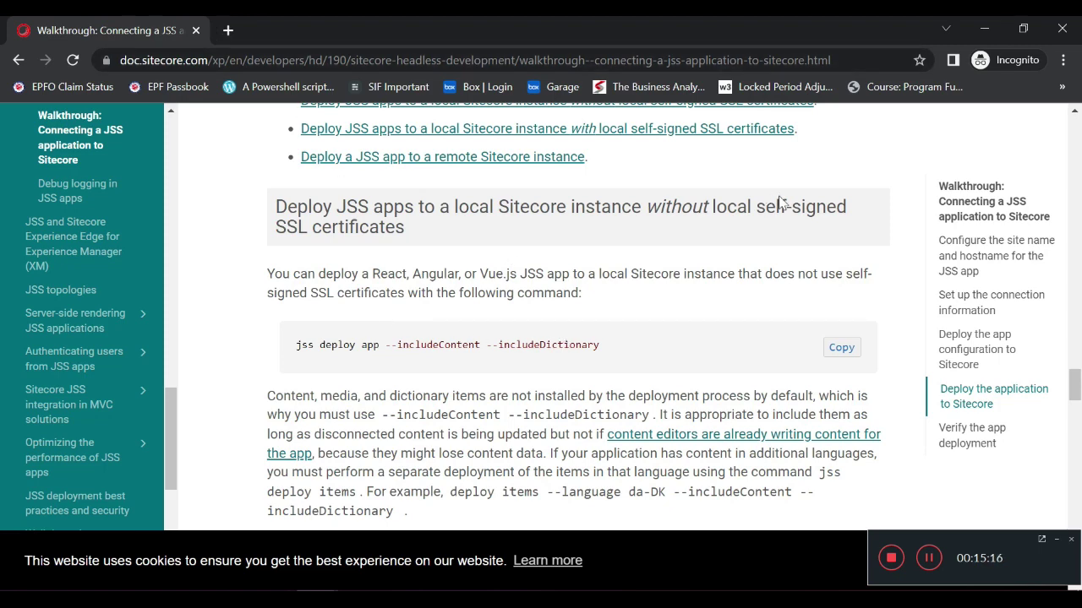
pyautogui.scroll(-4, 618, 350)
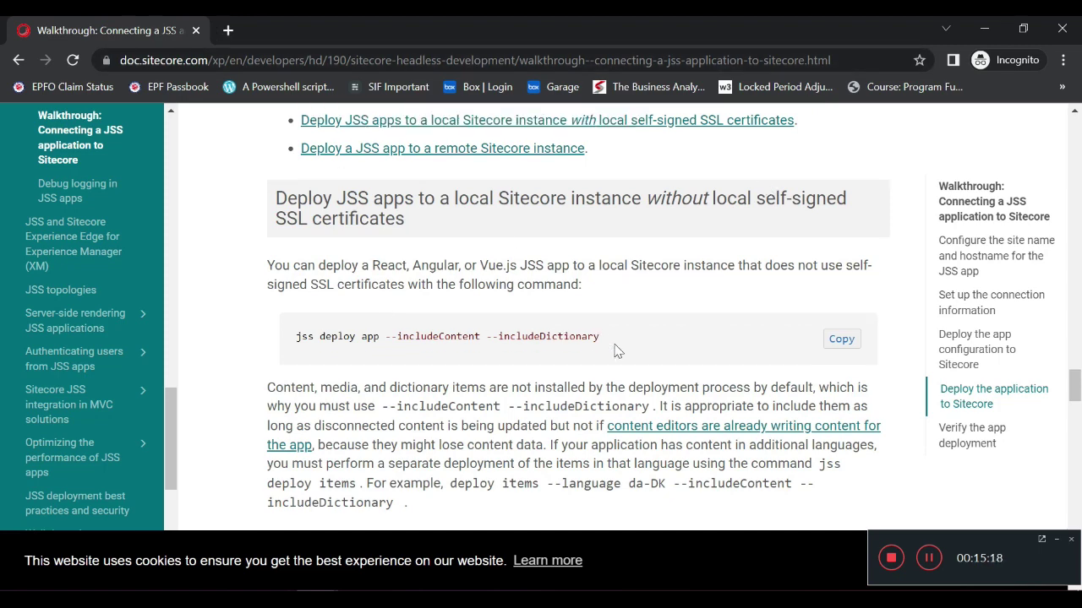
pyautogui.scroll(-5, 578, 338)
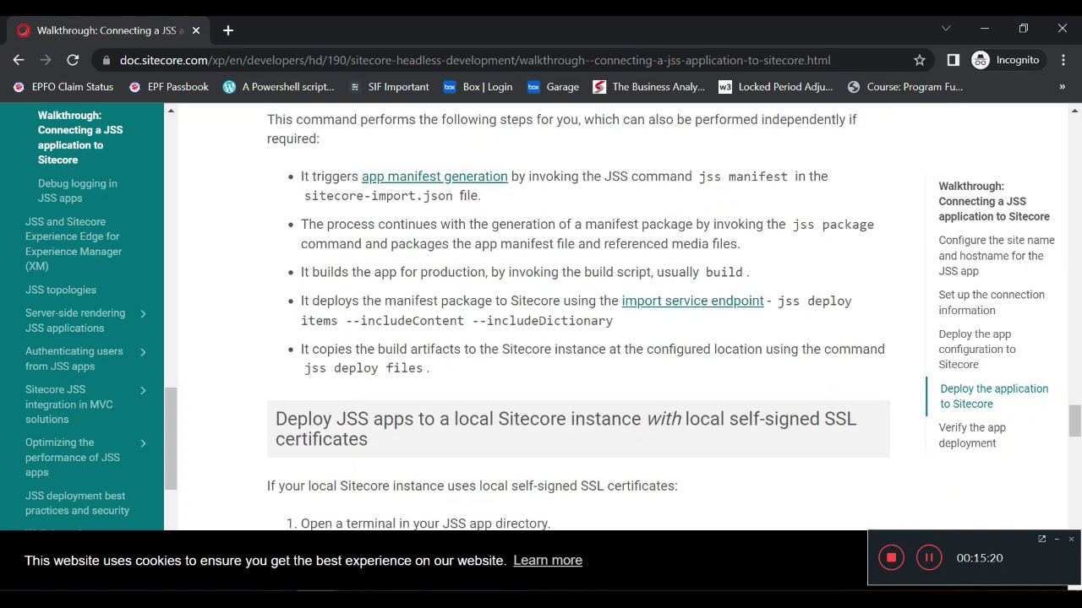
pyautogui.moveTo(729, 187); pyautogui.dragTo(749, 216)
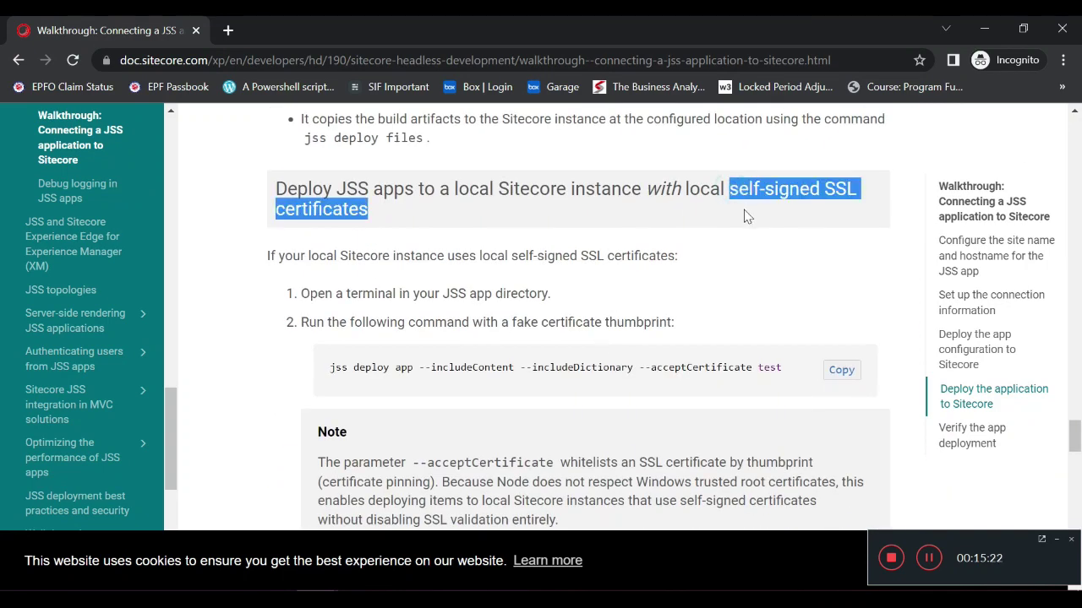
pyautogui.click(698, 280)
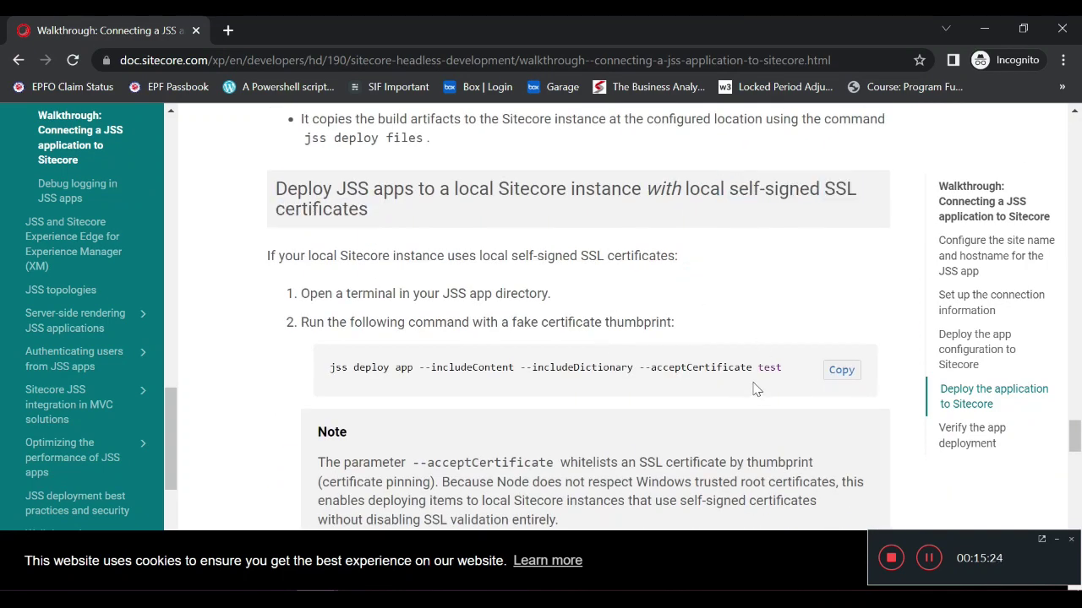
pyautogui.scroll(-5, 694, 399)
pyautogui.scroll(1, 691, 398)
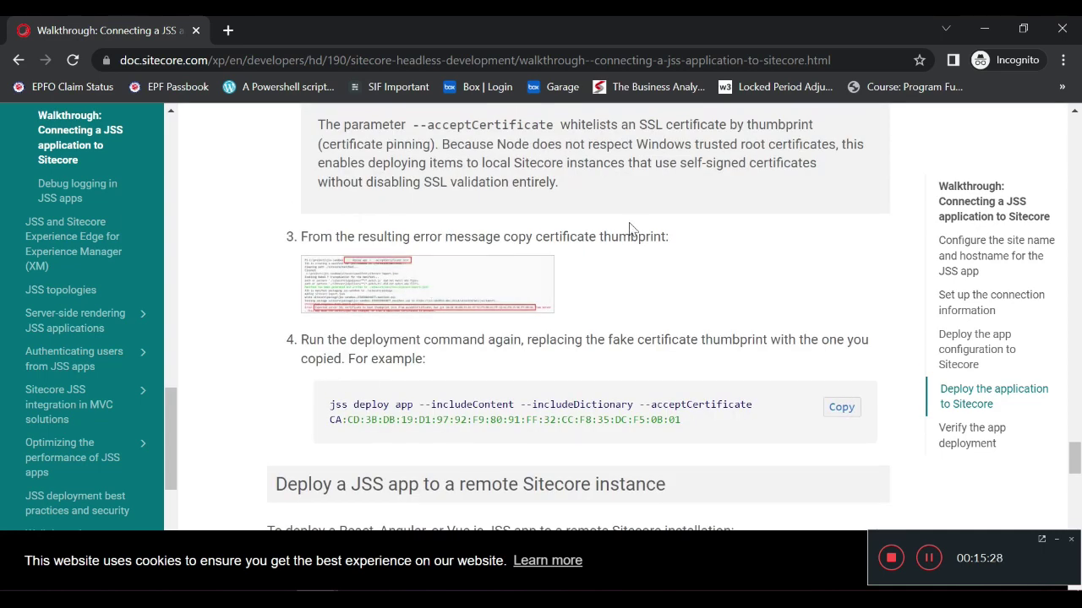
pyautogui.click(986, 29)
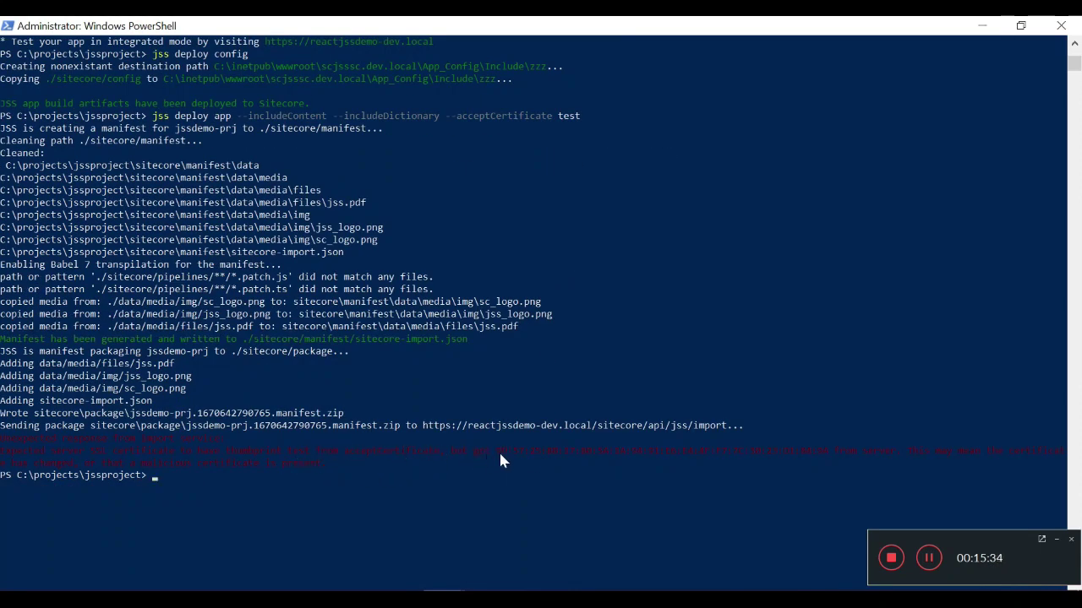
# Step: Copy the server certificate thumbprint from the PowerShell error output into the untitled Notepad file below the --acceptCertificate test command
pyautogui.moveTo(497, 450); pyautogui.dragTo(833, 451)
pyautogui.rightClick(808, 450)
pyautogui.moveTo(389, 586)
pyautogui.click(423, 545)
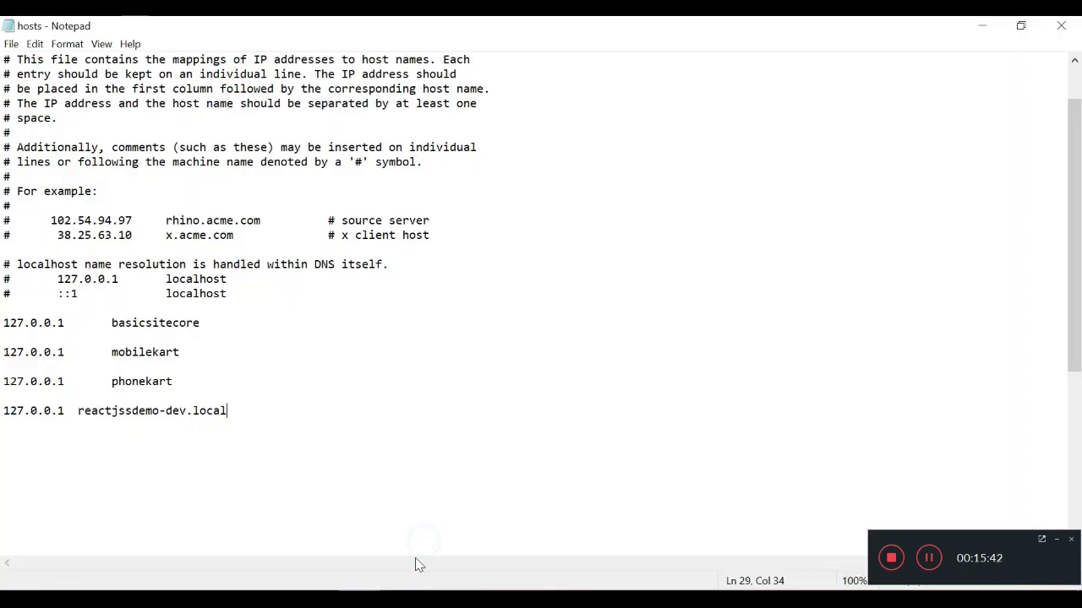
pyautogui.click(980, 26)
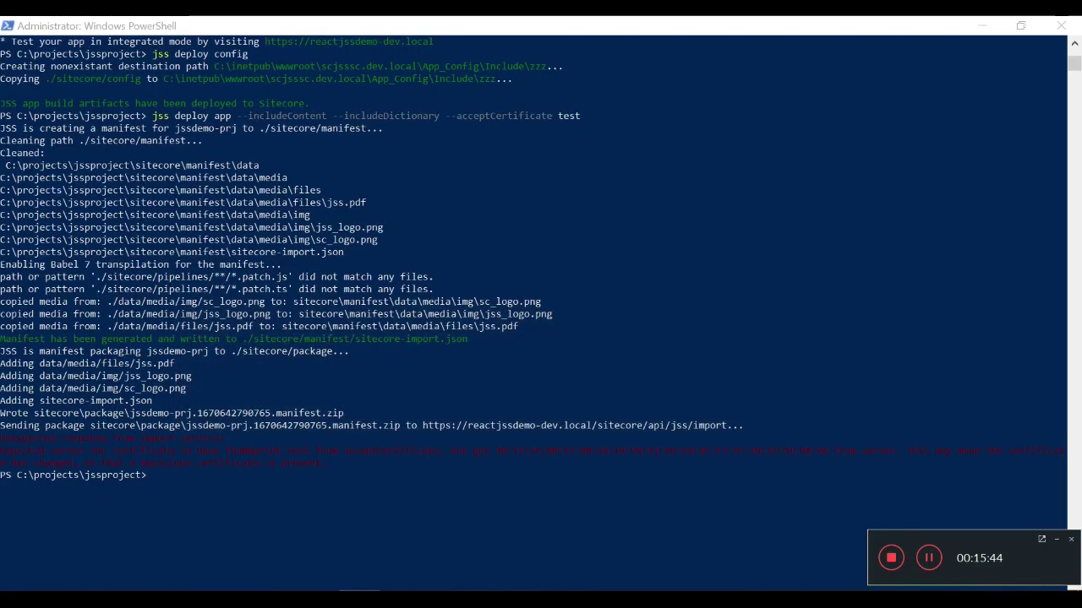
pyautogui.moveTo(355, 585)
pyautogui.click(308, 554)
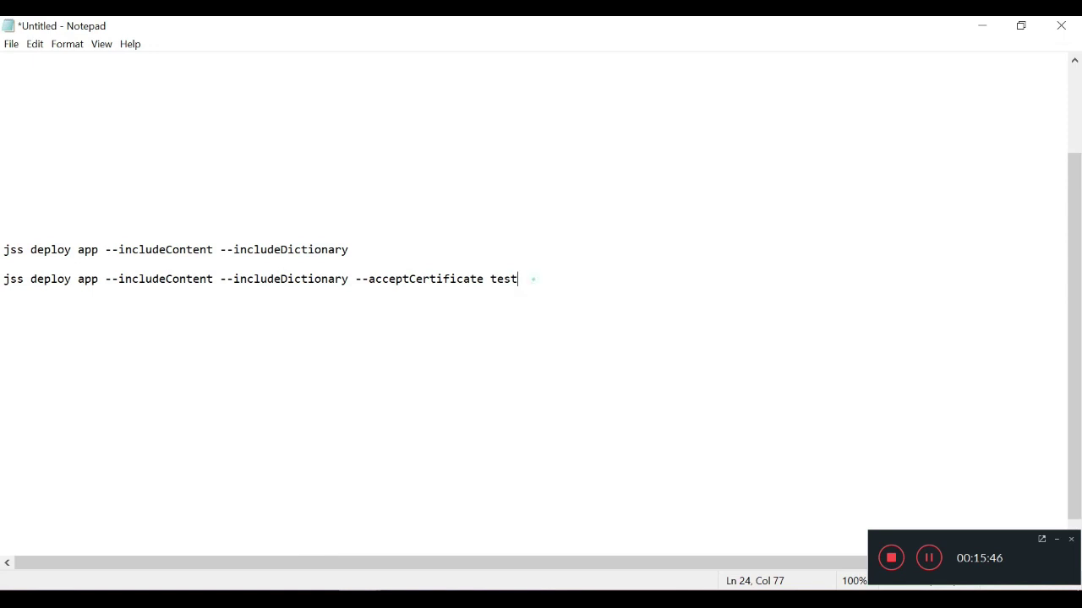
pyautogui.press('Return')
pyautogui.press('Return')
pyautogui.write('9D:57:25:88:17:80:5A:1A:94:91:E6:E4:4F:F7:7C:30:23:D1:84:9A')
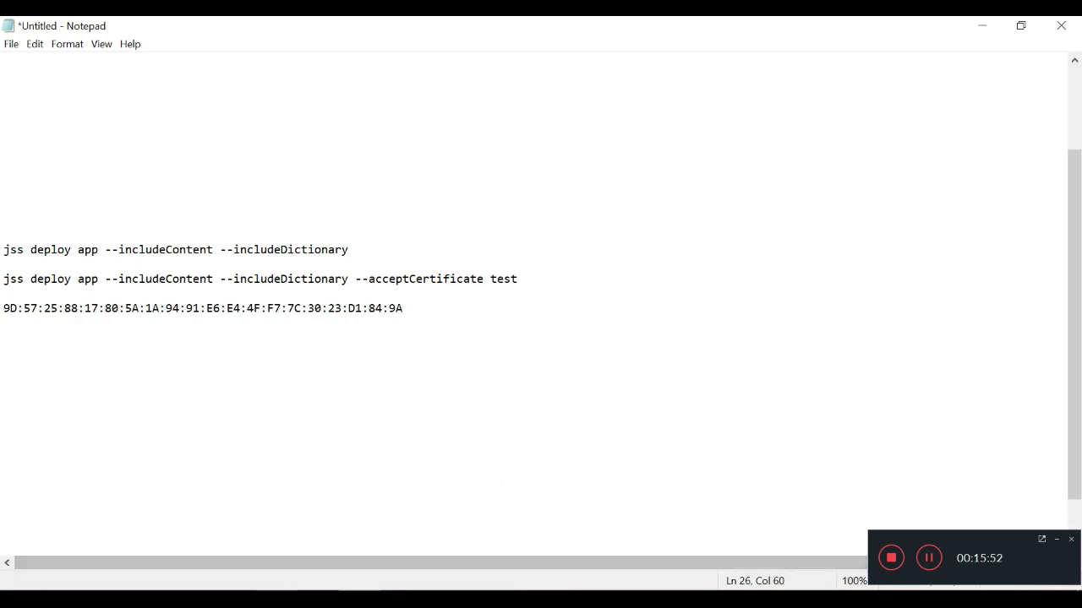
# Step: Check in the Chrome walkthrough how to rerun the deployment command with the copied certificate thumbprint
pyautogui.moveTo(368, 583)
pyautogui.click(387, 548)
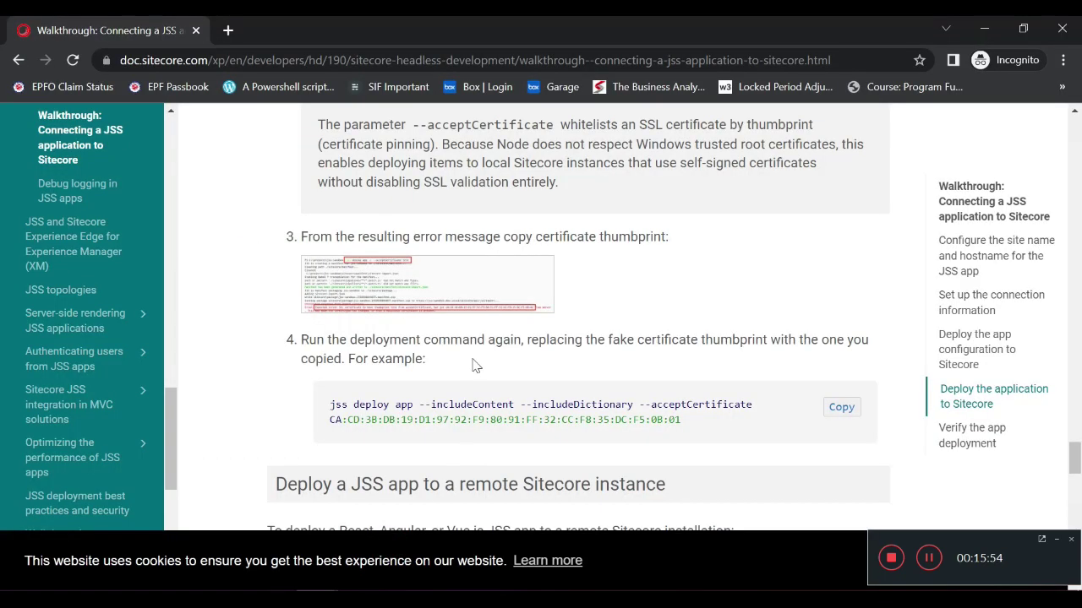
pyautogui.scroll(-2, 571, 316)
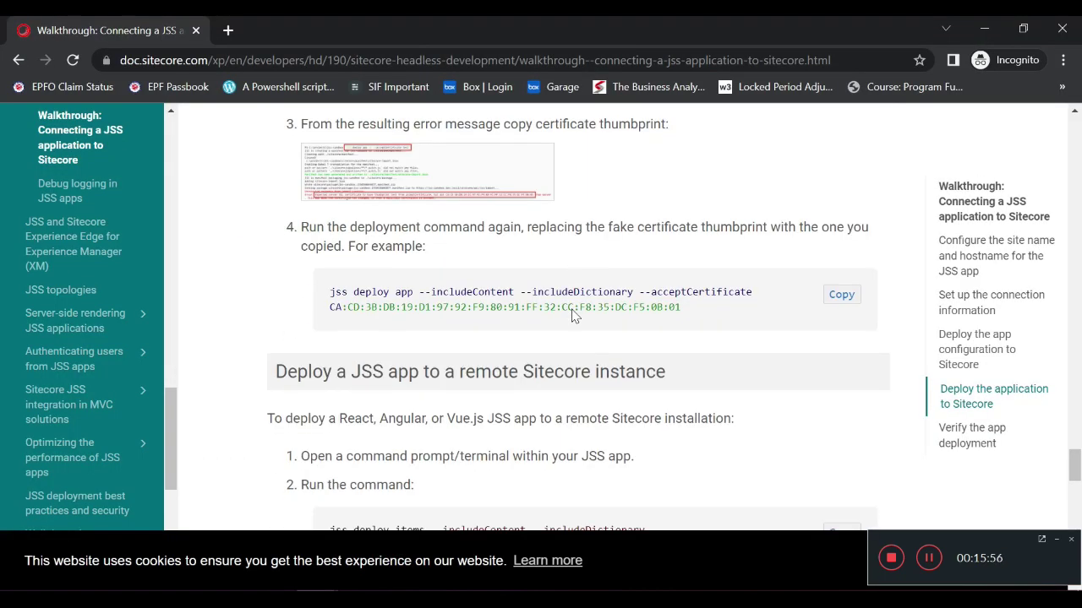
pyautogui.scroll(3, 572, 316)
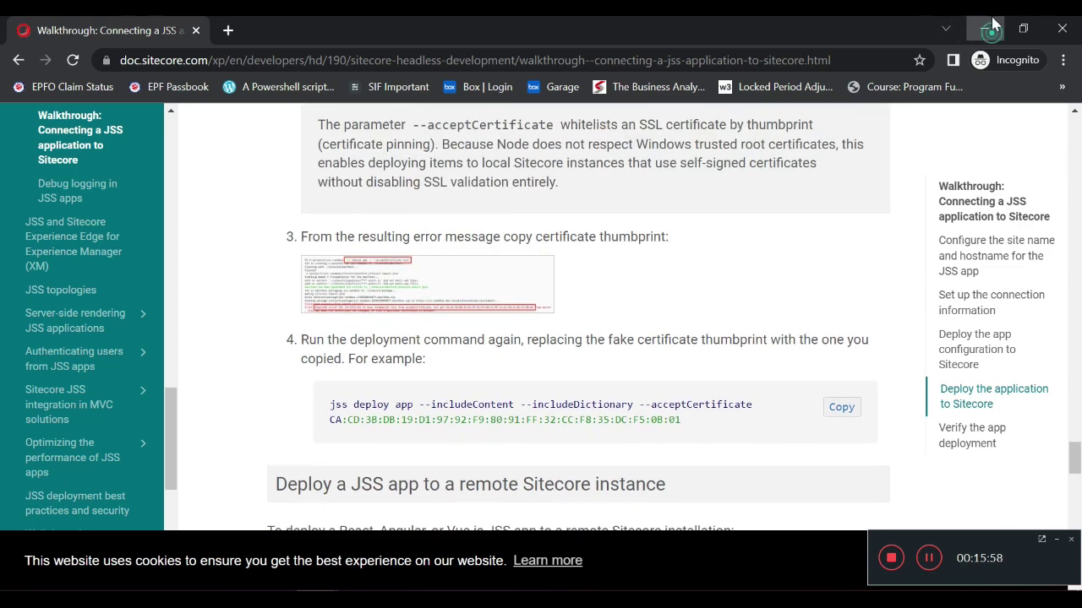
pyautogui.click(984, 29)
# Step: In Windows PowerShell, rerun jss deploy app --includeContent --includeDictionary --acceptCertificate with the copied certificate thumbprint in place of test
pyautogui.moveTo(394, 582)
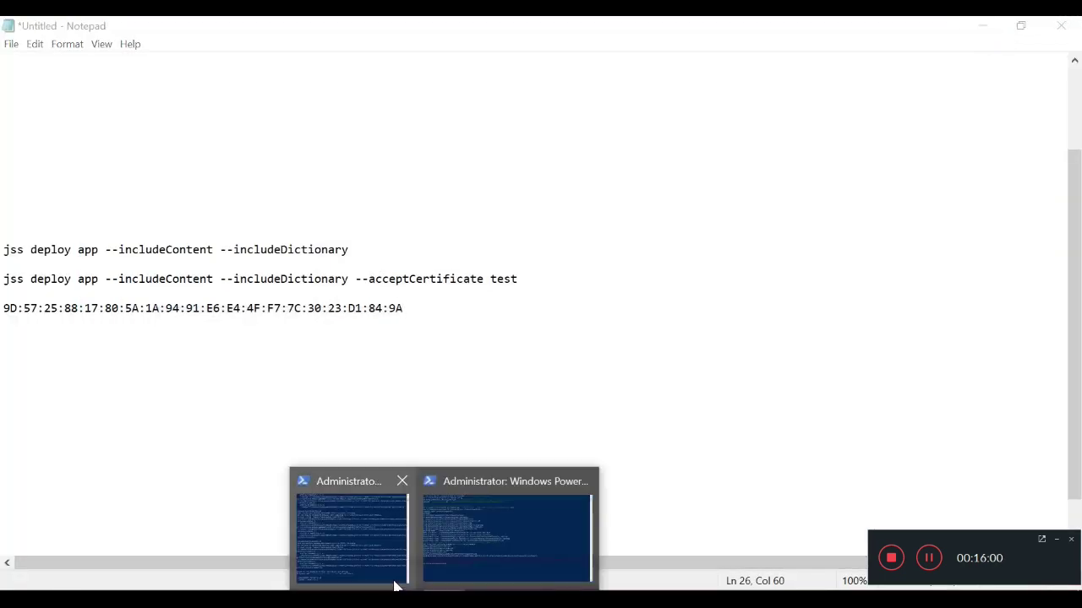
pyautogui.click(506, 540)
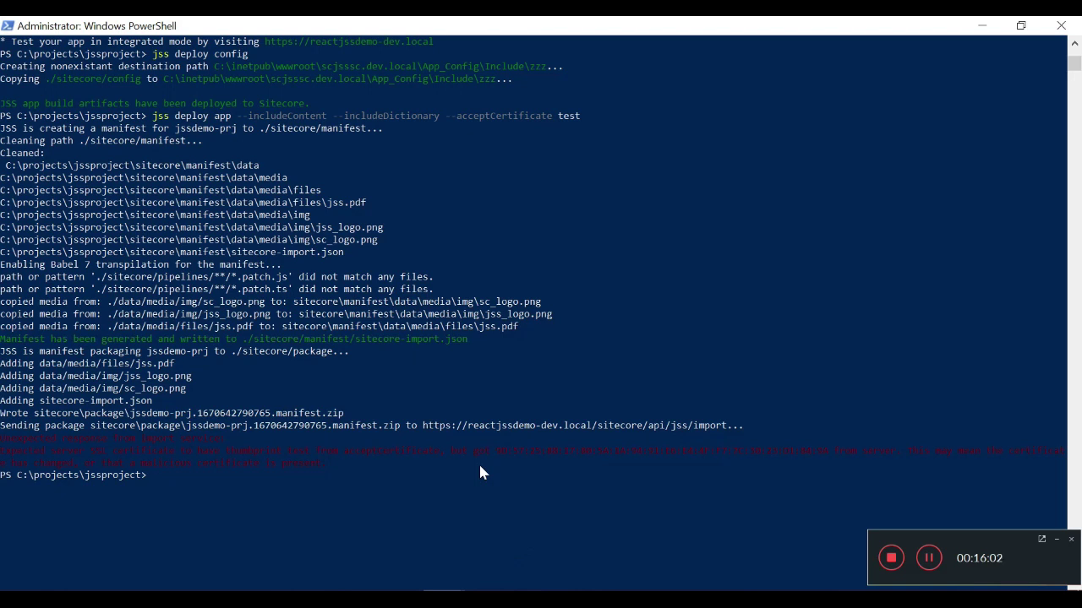
pyautogui.press('Up')
pyautogui.press('BackSpace')
pyautogui.press('BackSpace')
pyautogui.press('BackSpace')
pyautogui.press('BackSpace')
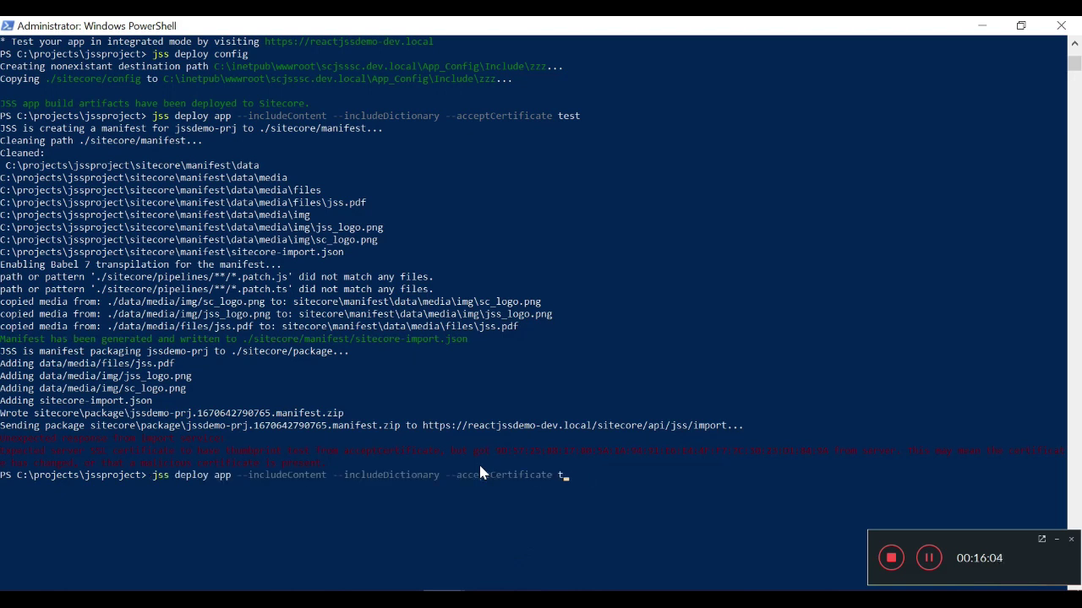
pyautogui.write('9D:57:25:88:17:80:5A:1A:94:91:E6:E4:4F:F7:7C:30:23:D1:84:9A')
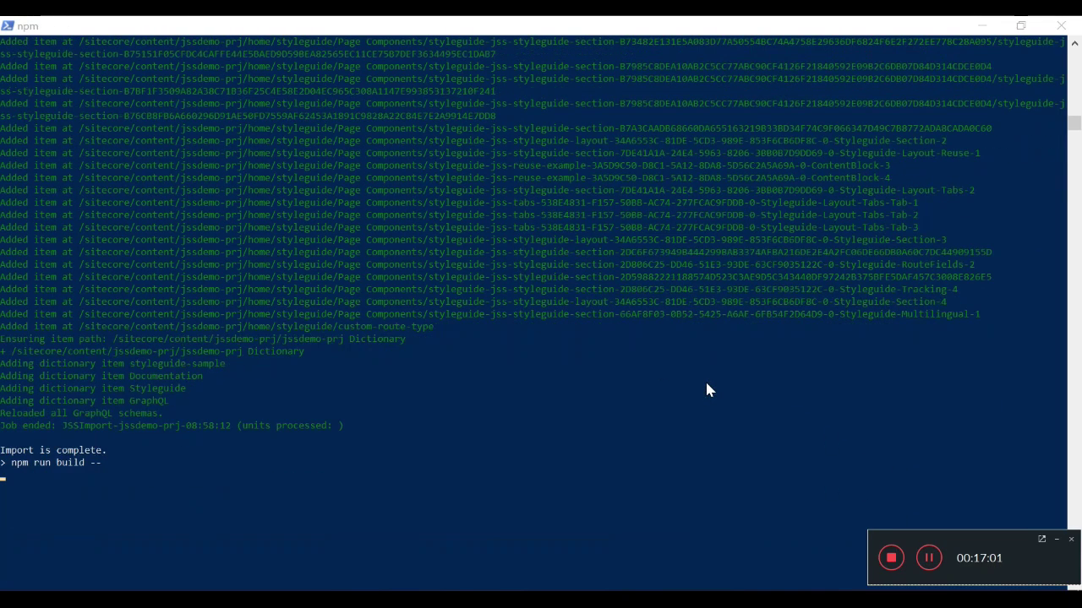
pyautogui.scroll(-3, 705, 379)
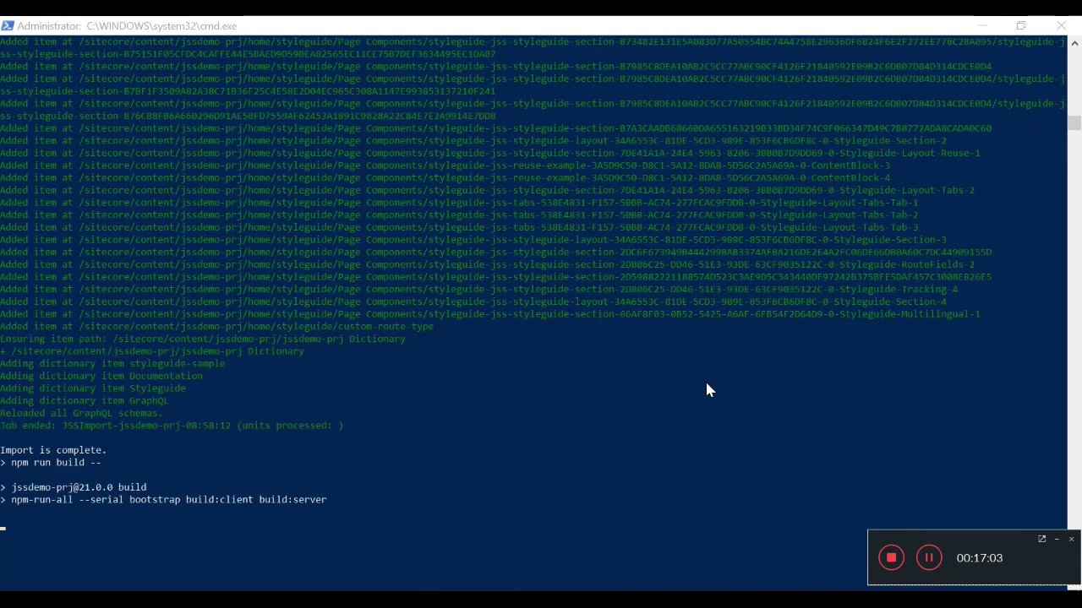
pyautogui.scroll(-1, 708, 389)
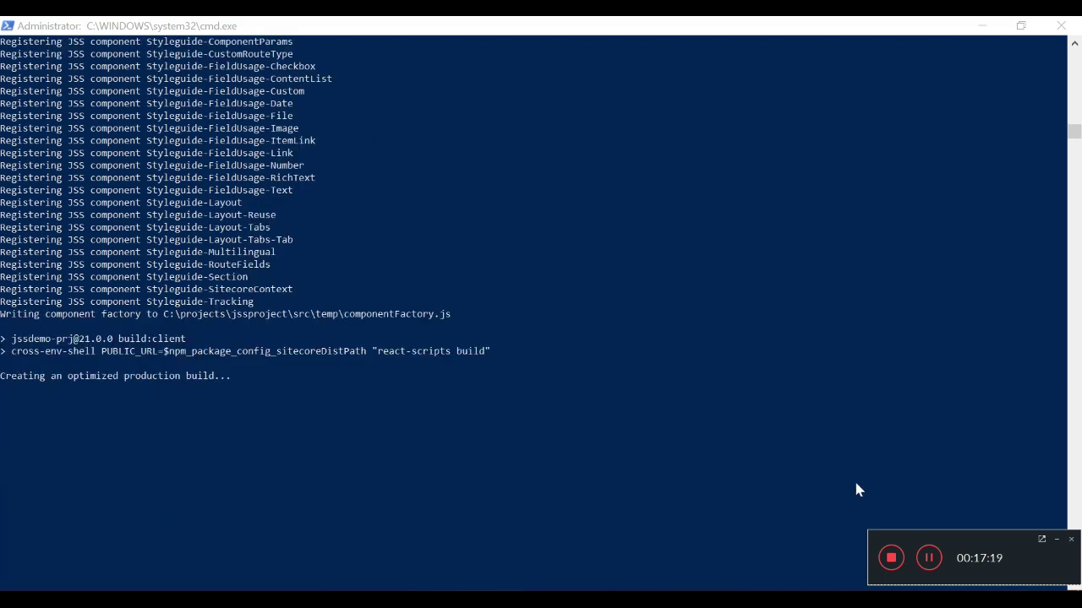
pyautogui.click(928, 558)
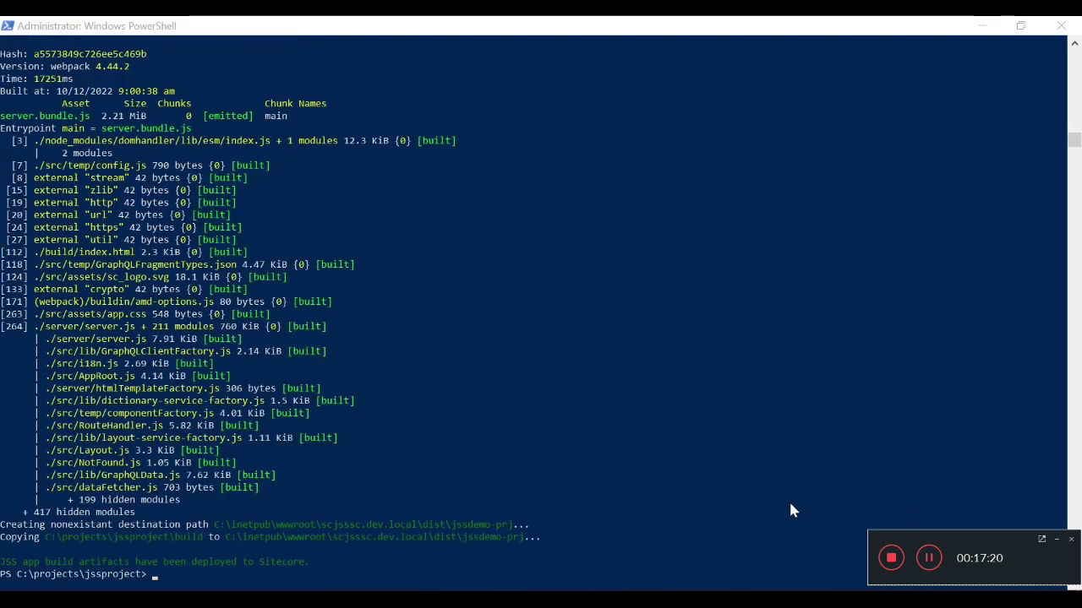
# Step: Switch to the Sitecore Launchpad in Edge, open the Content Editor and expand jssdemo-prj and its home item
pyautogui.click(938, 553)
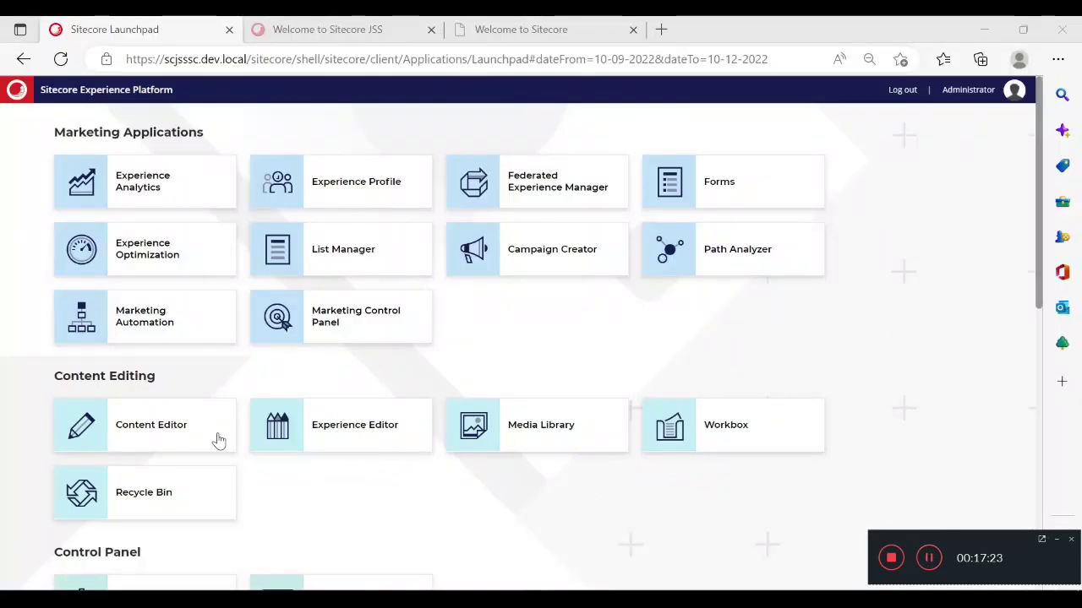
pyautogui.click(185, 426)
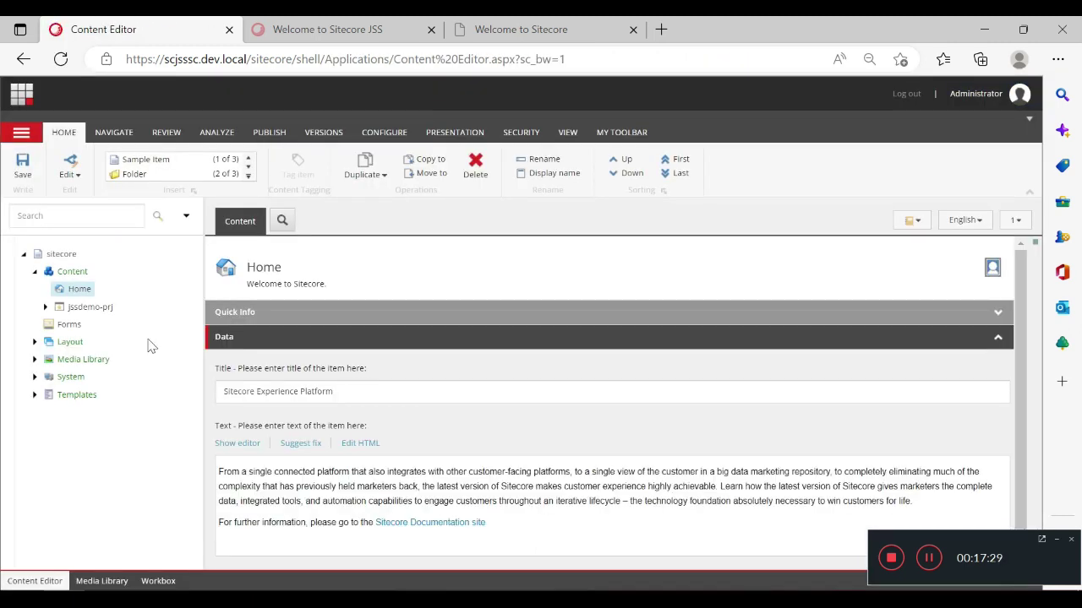
pyautogui.click(45, 307)
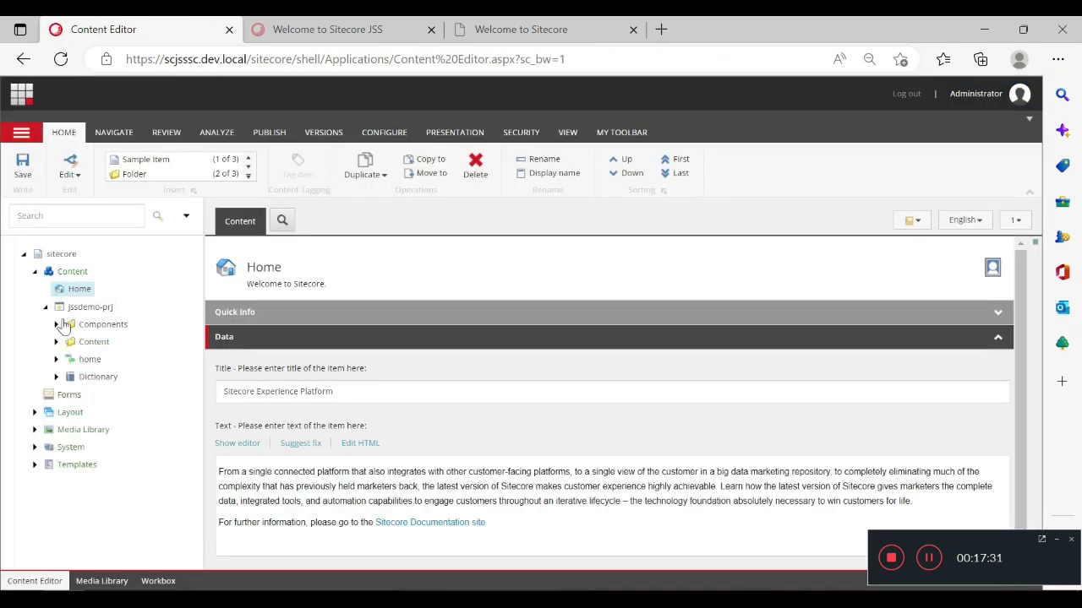
pyautogui.click(56, 359)
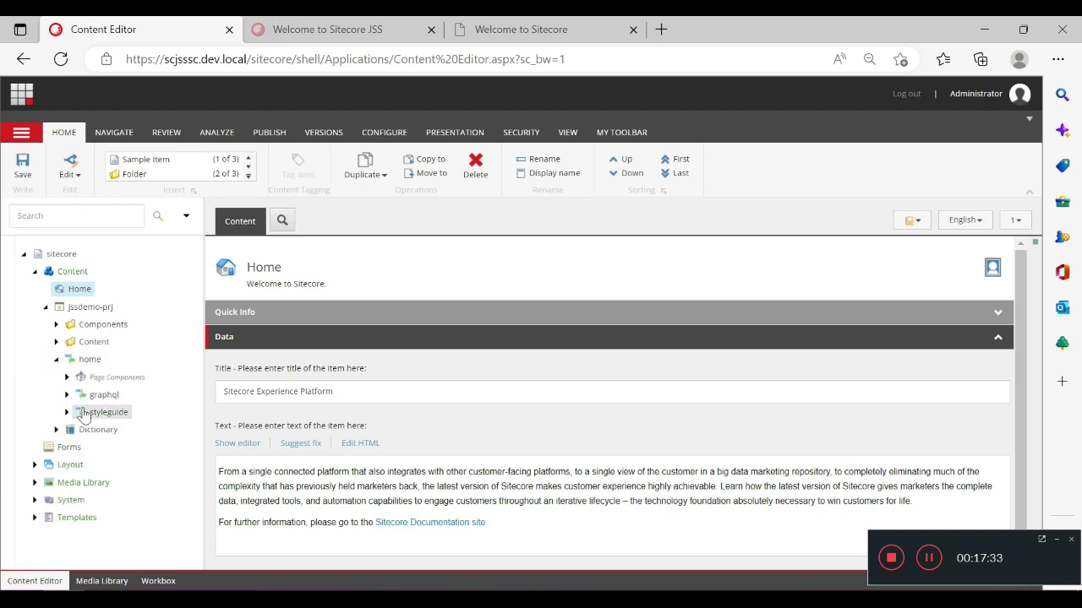
pyautogui.click(550, 23)
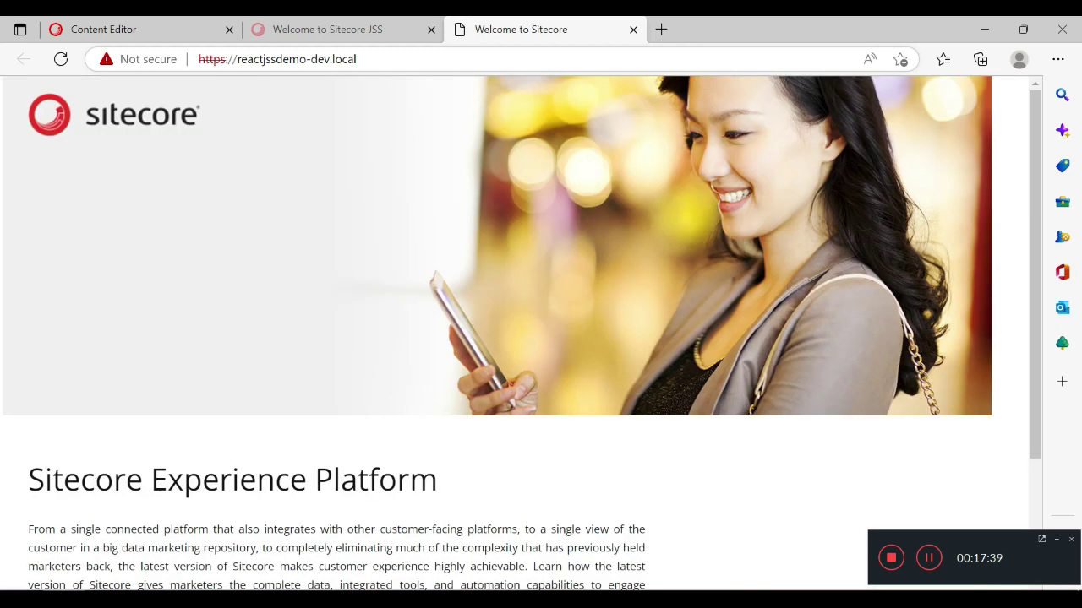
pyautogui.scroll(-2, 349, 314)
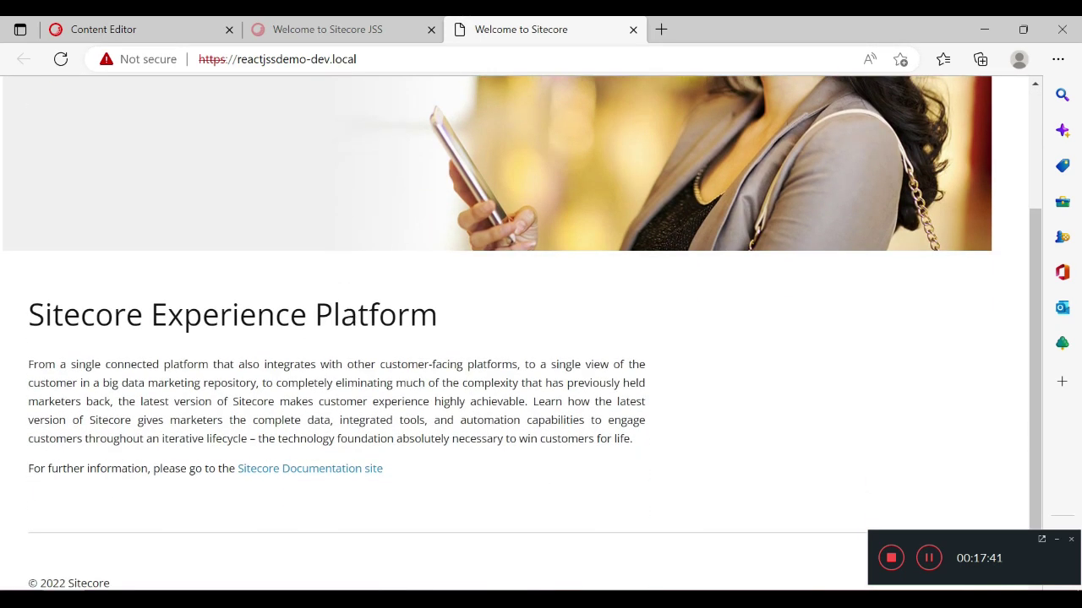
pyautogui.scroll(2, 352, 316)
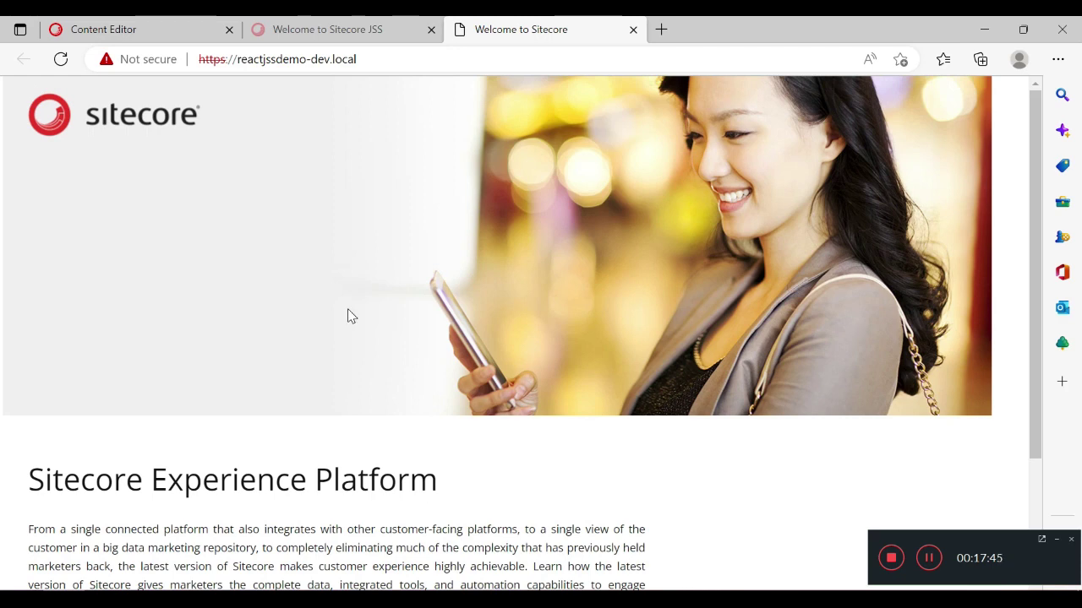
pyautogui.scroll(-2, 349, 315)
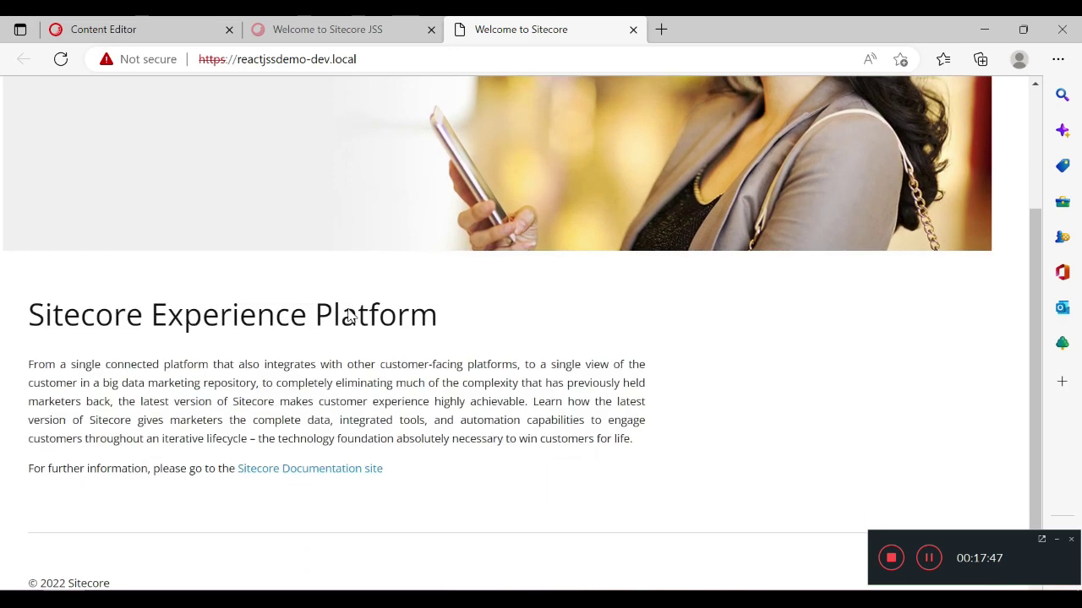
pyautogui.scroll(2, 350, 315)
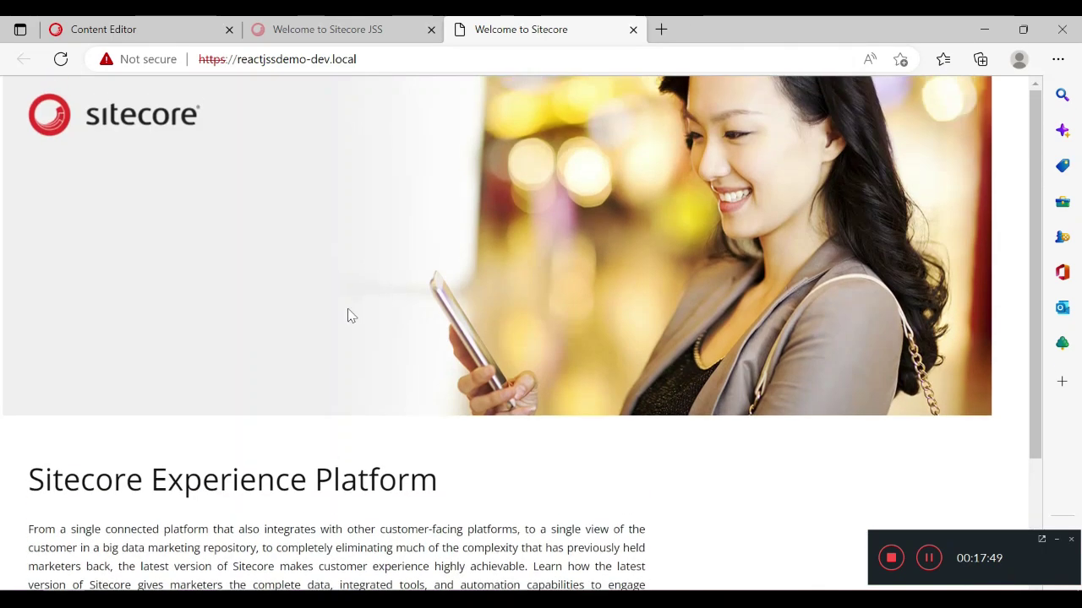
# Step: Compare the JSS page at localhost:3000 with the Welcome to Sitecore page at reactjssdemo-dev.local
pyautogui.click(310, 25)
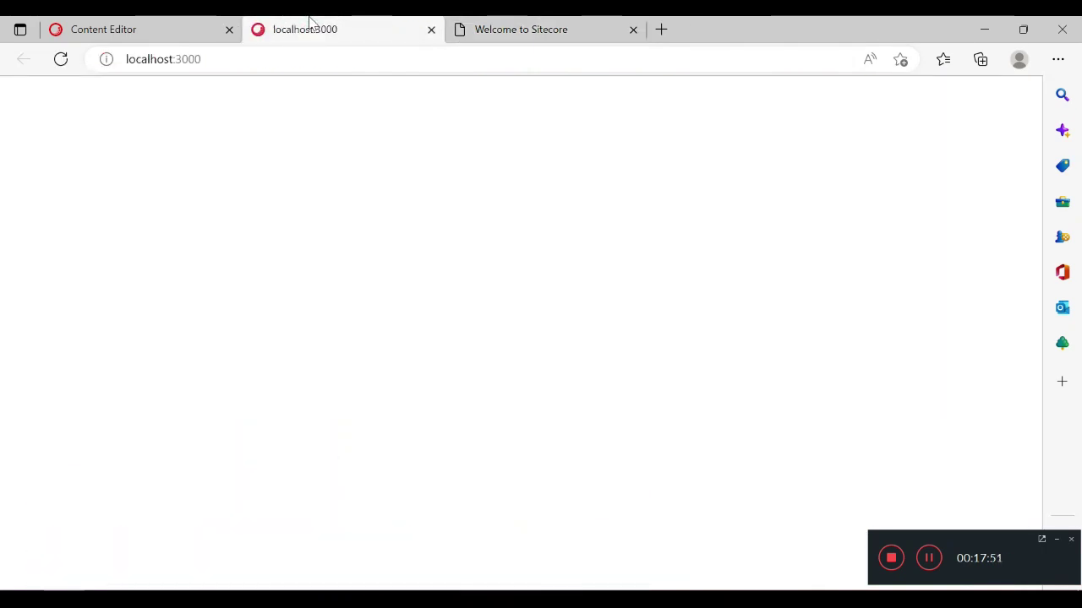
pyautogui.click(539, 26)
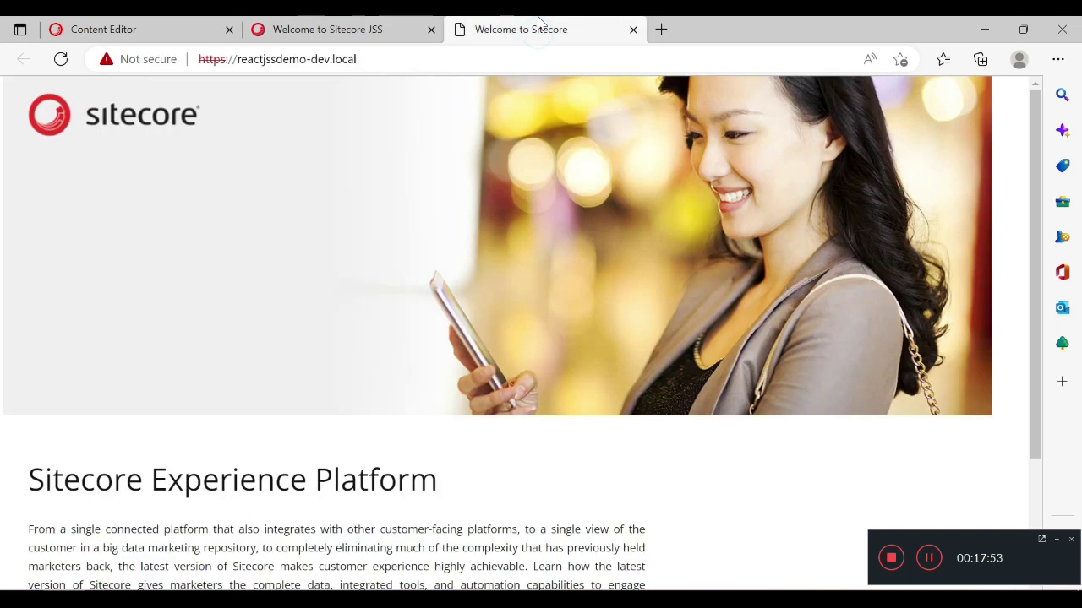
pyautogui.scroll(-2, 453, 356)
pyautogui.scroll(2, 453, 356)
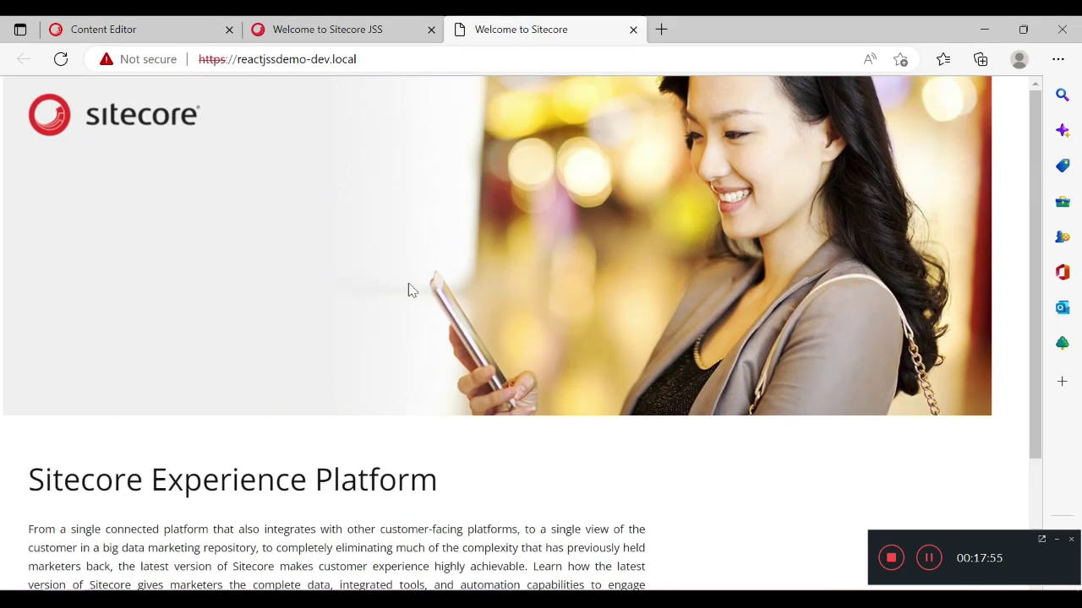
# Step: In the Content Editor, open ContentBlock-1 under home's Page Components and examine its heading and content fields
pyautogui.click(145, 30)
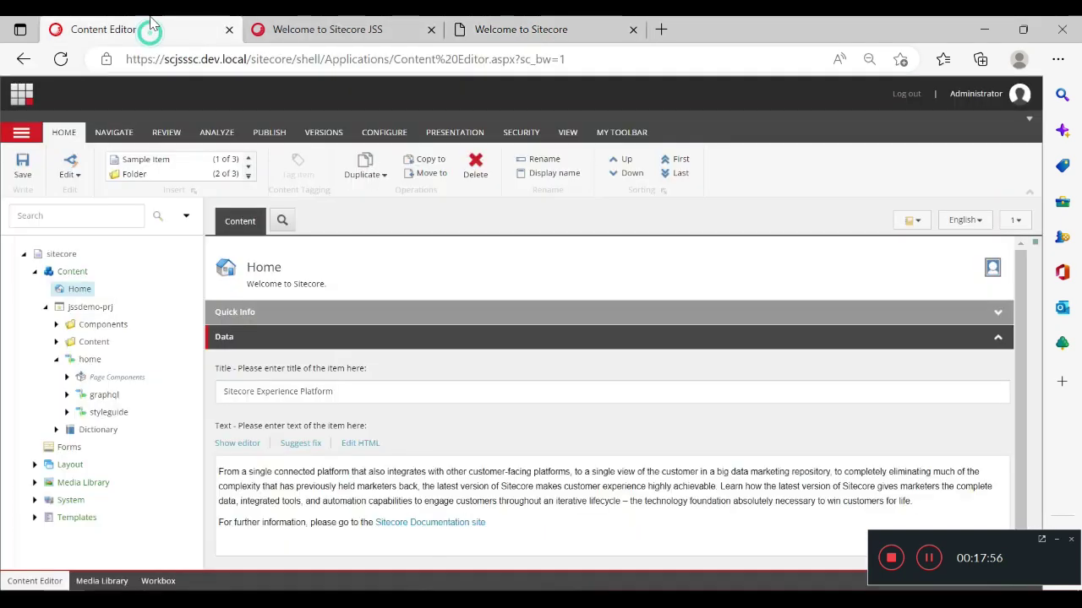
pyautogui.click(67, 377)
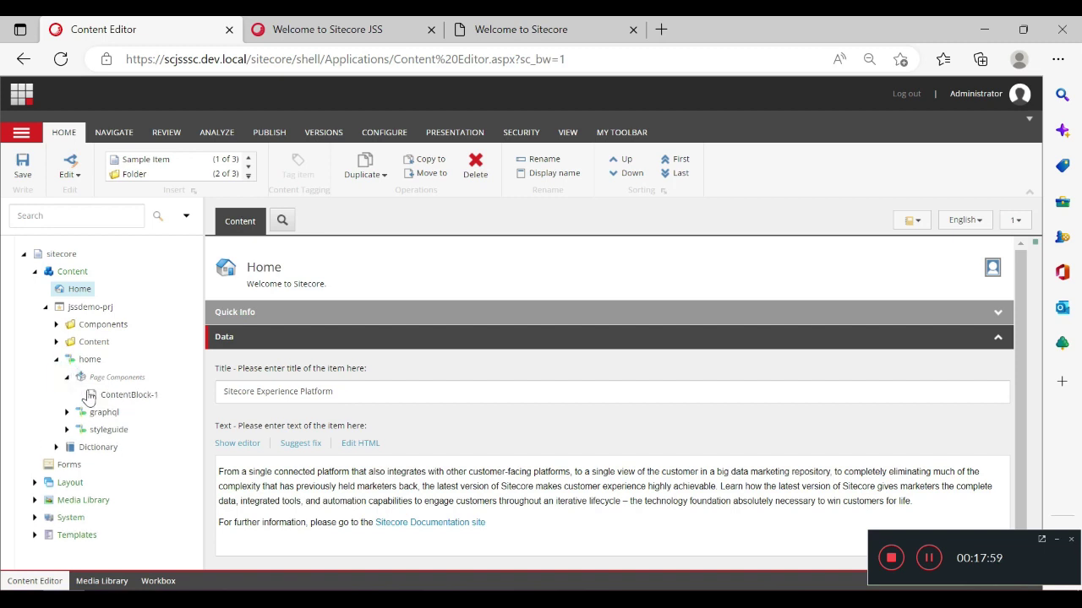
pyautogui.click(126, 395)
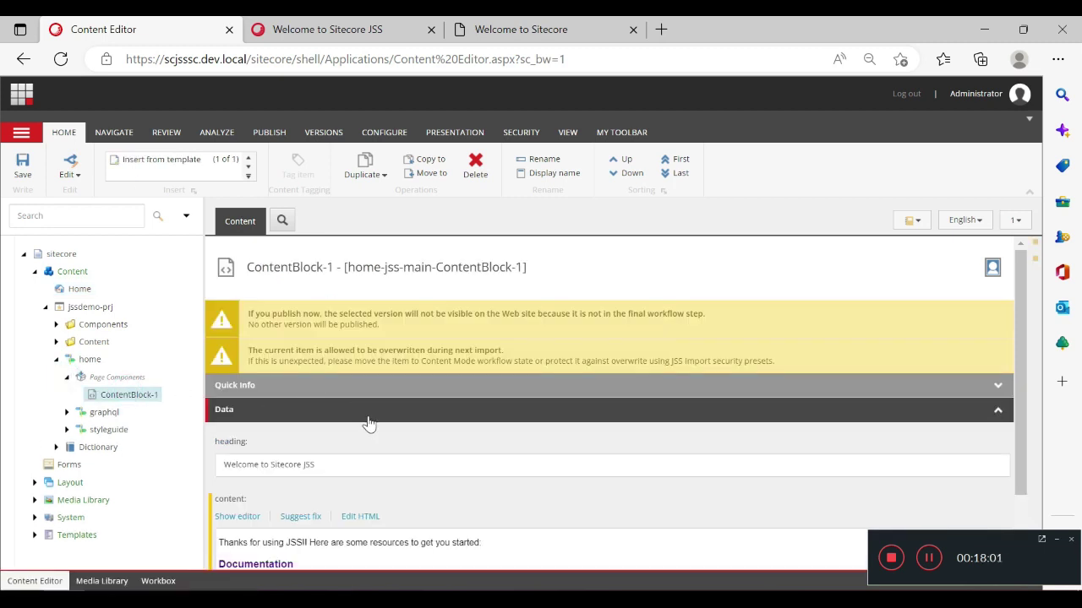
pyautogui.scroll(-1, 369, 423)
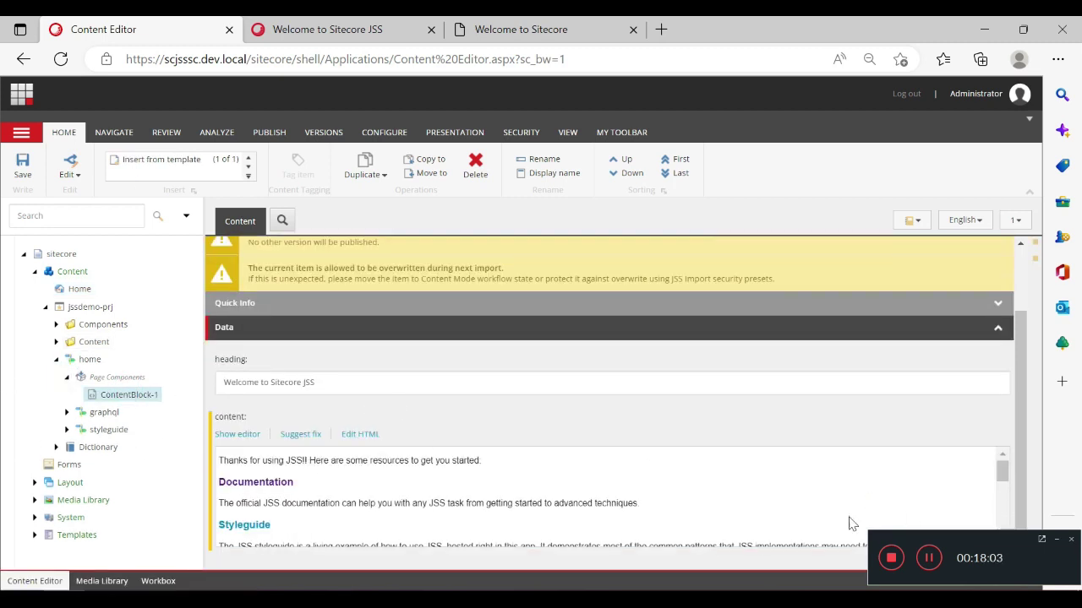
# Step: In the command window, accept running the JSS app on another port instead of 3000
pyautogui.click(929, 558)
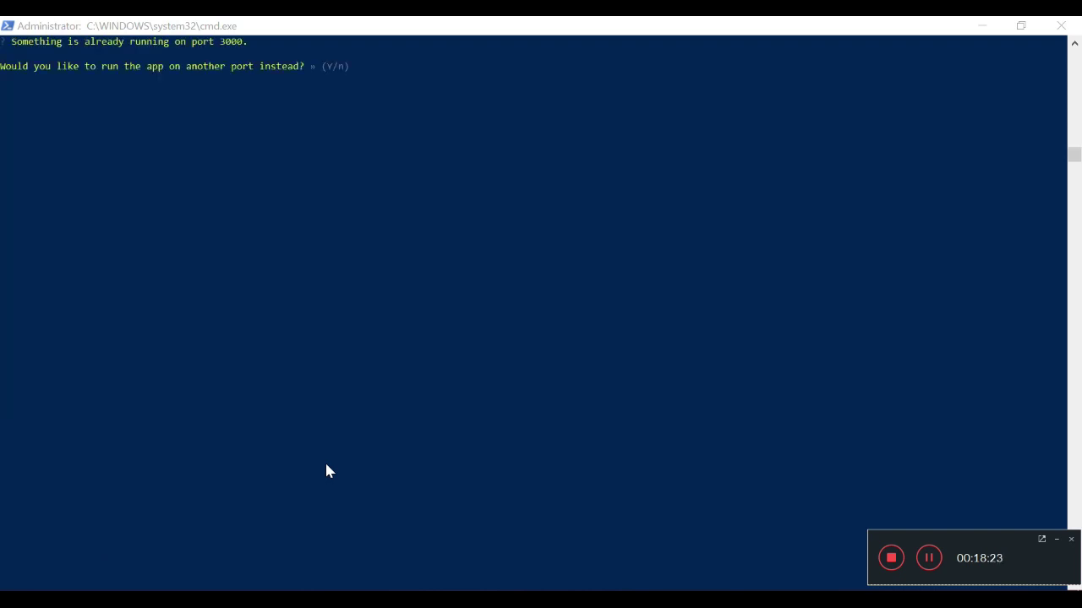
pyautogui.click(393, 86)
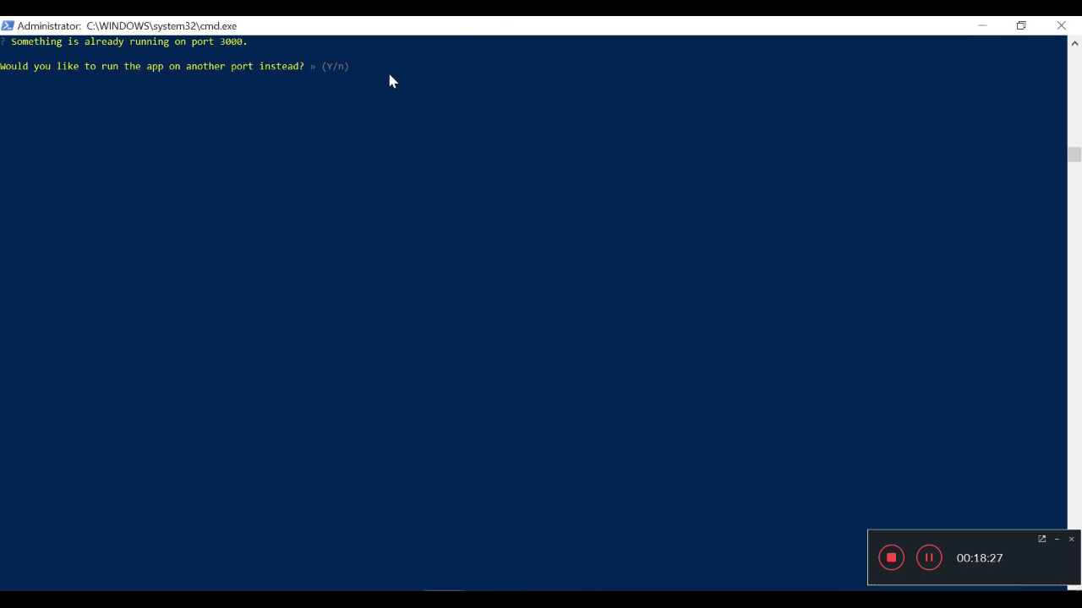
pyautogui.press('Return')
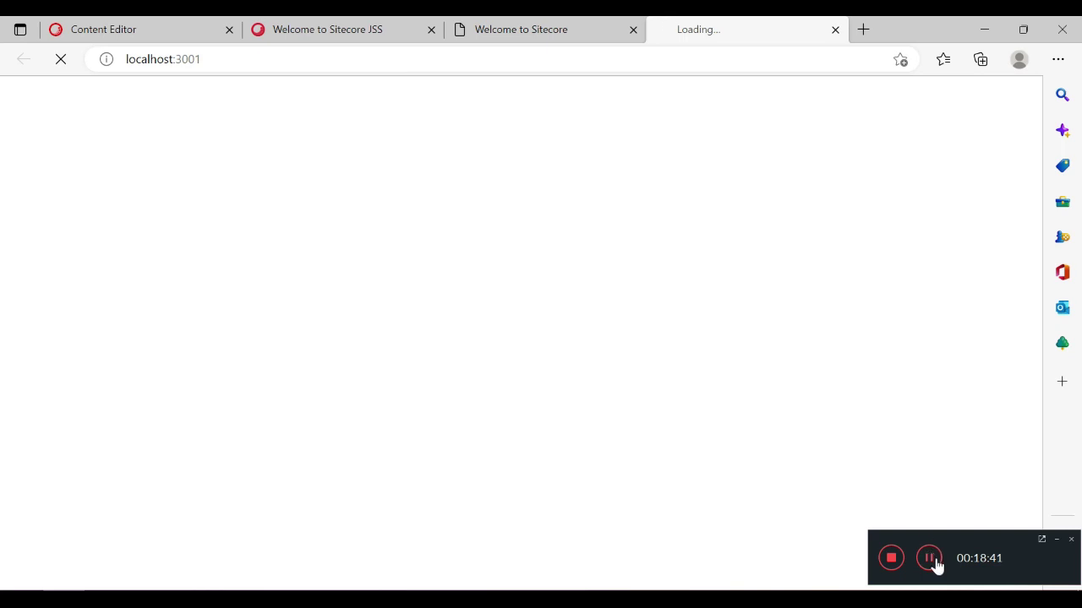
# Step: In the PowerShell session at C:\projects\jssdemo, try to run $env.NODE_TLS_REJECT_UNAUTHORIZED=0
pyautogui.hotkey('alt', 'Tab')
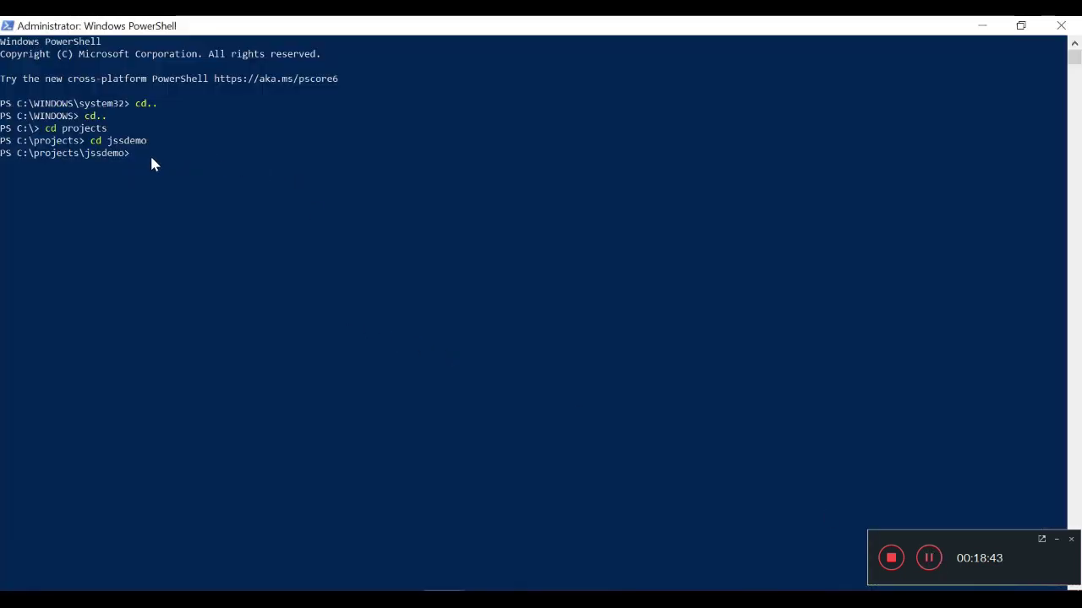
pyautogui.click(133, 155)
pyautogui.write('$env.NODE_TLS_REJECT_UNAUTHORIZED')
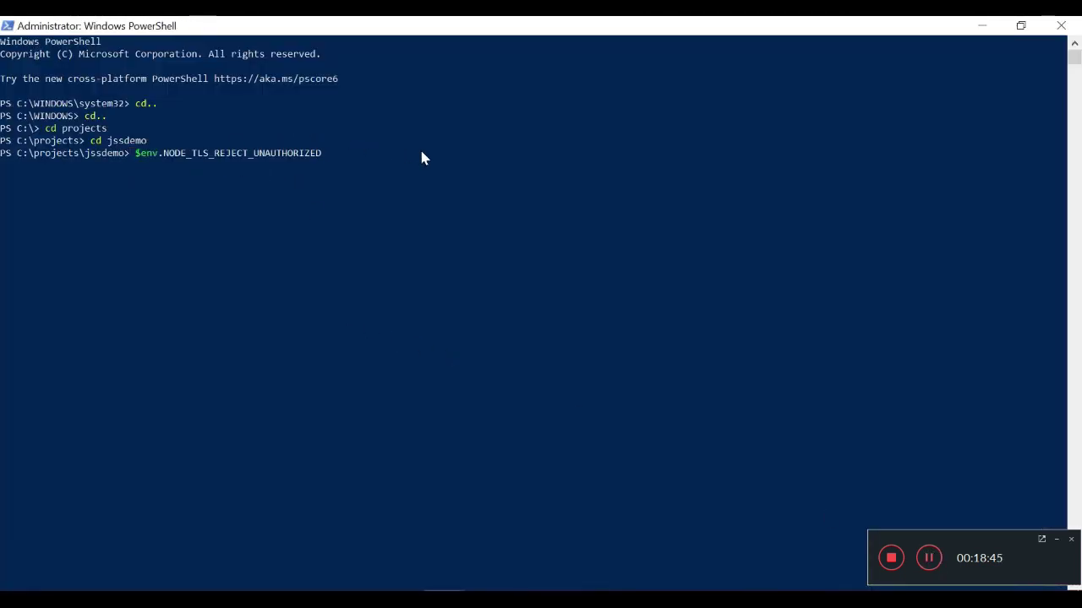
pyautogui.press('Return')
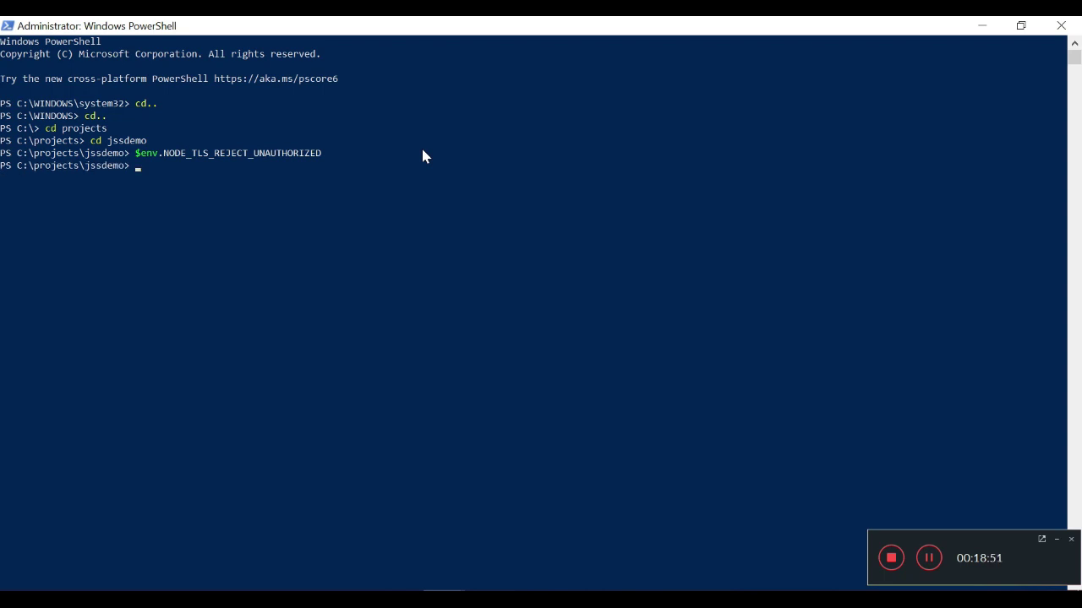
pyautogui.press('Up')
pyautogui.write('=0')
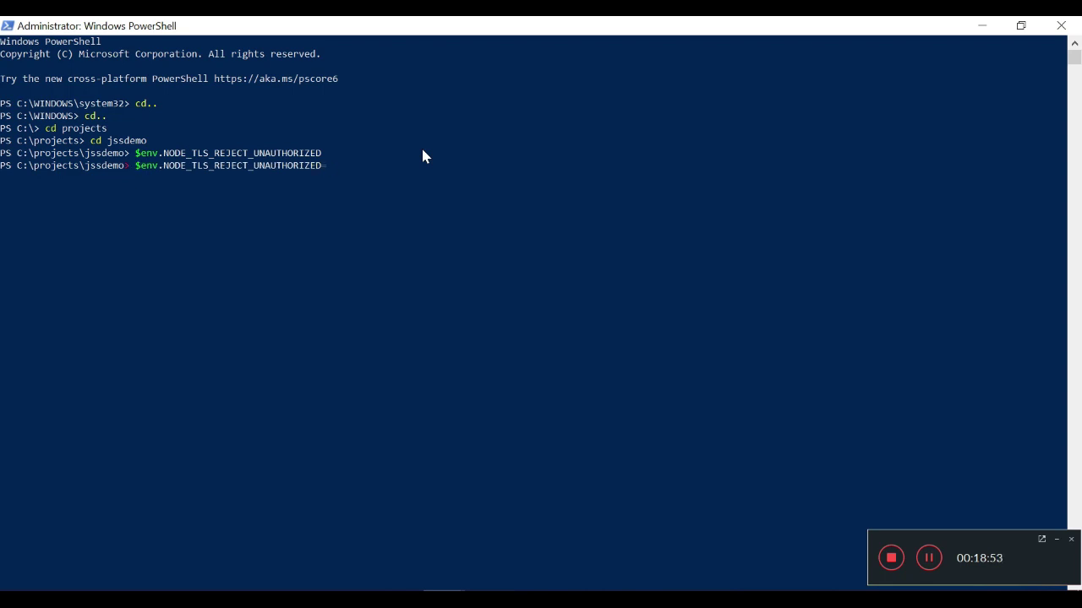
pyautogui.press('Return')
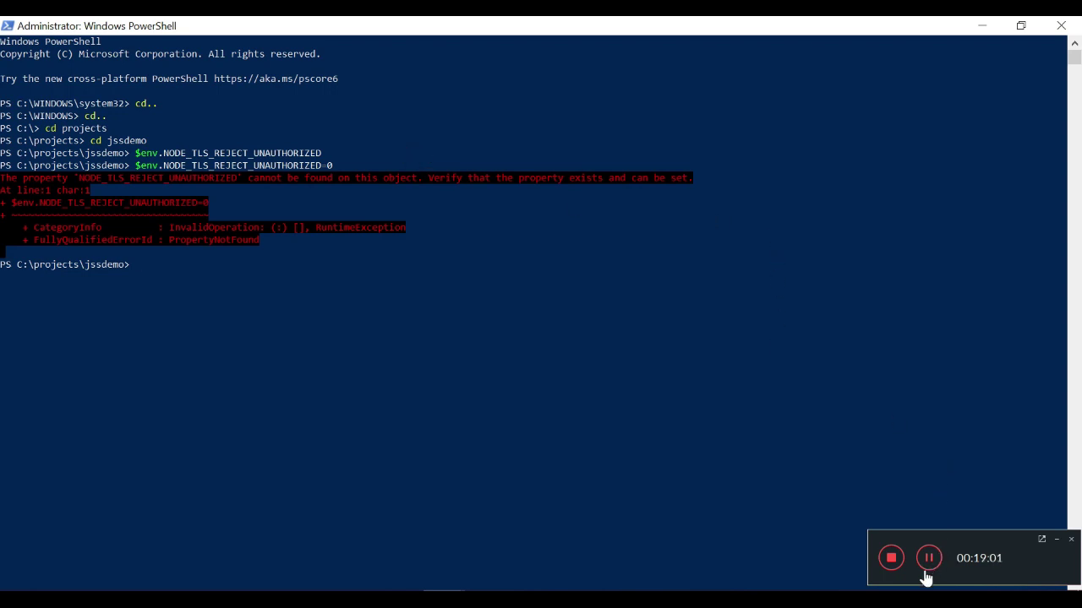
# Step: Set the Node TLS environment variable with $env:NODE_TLS_REJECT_UNAUTHORIZED=0
pyautogui.write('$env:NODE_TLS_REJECT_UNAUTHORIZED=0')
pyautogui.press('Return')
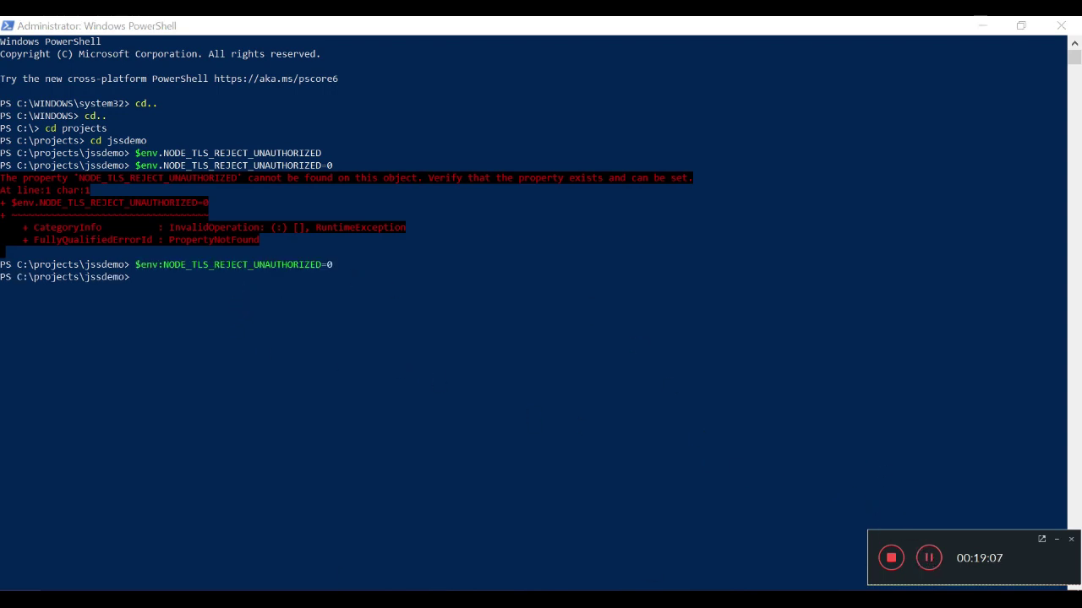
# Step: Switch to Edge, reload the app at localhost:3001 and compare it with the reactjssdemo-dev.local page
pyautogui.hotkey('alt', 'Tab')
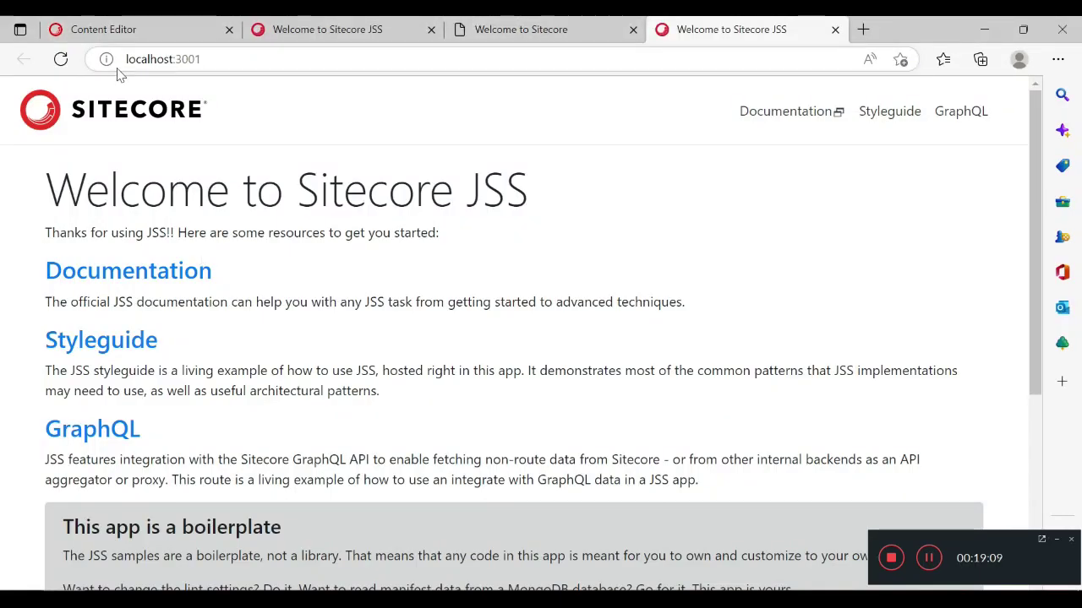
pyautogui.click(62, 59)
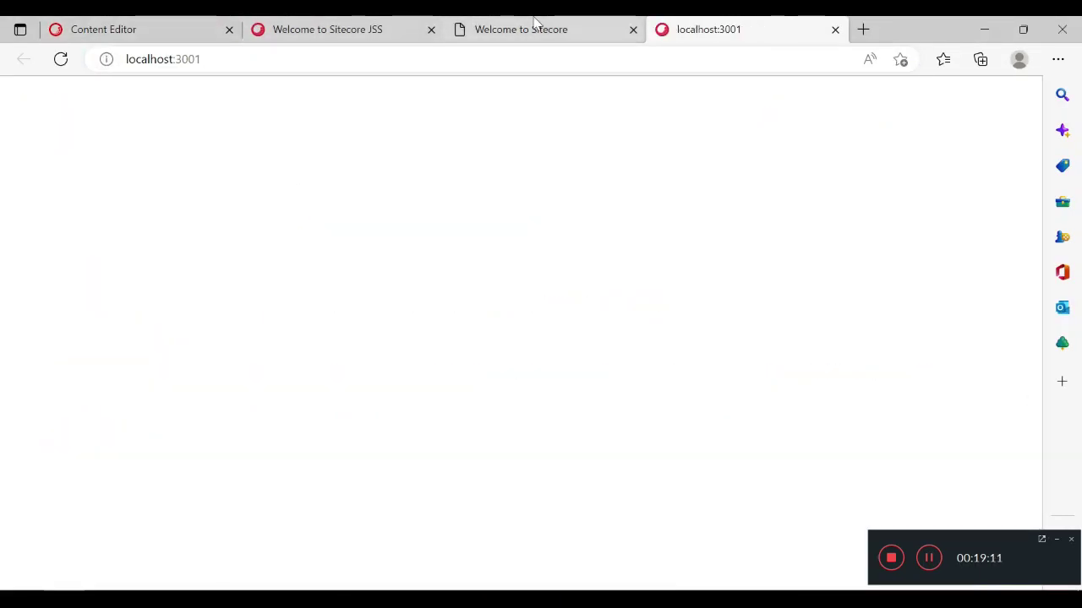
pyautogui.click(537, 25)
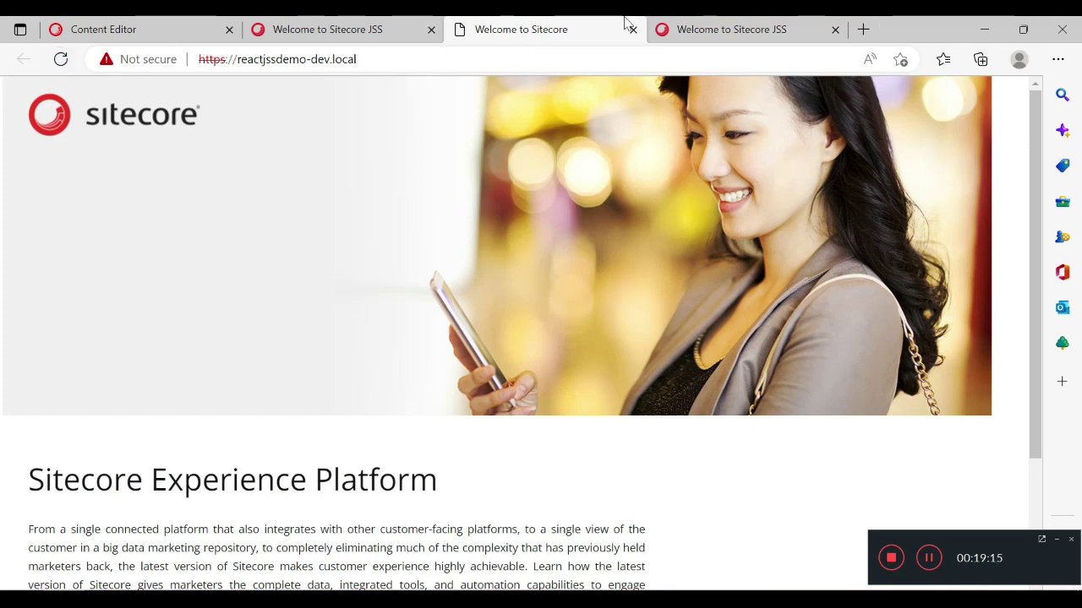
pyautogui.click(730, 31)
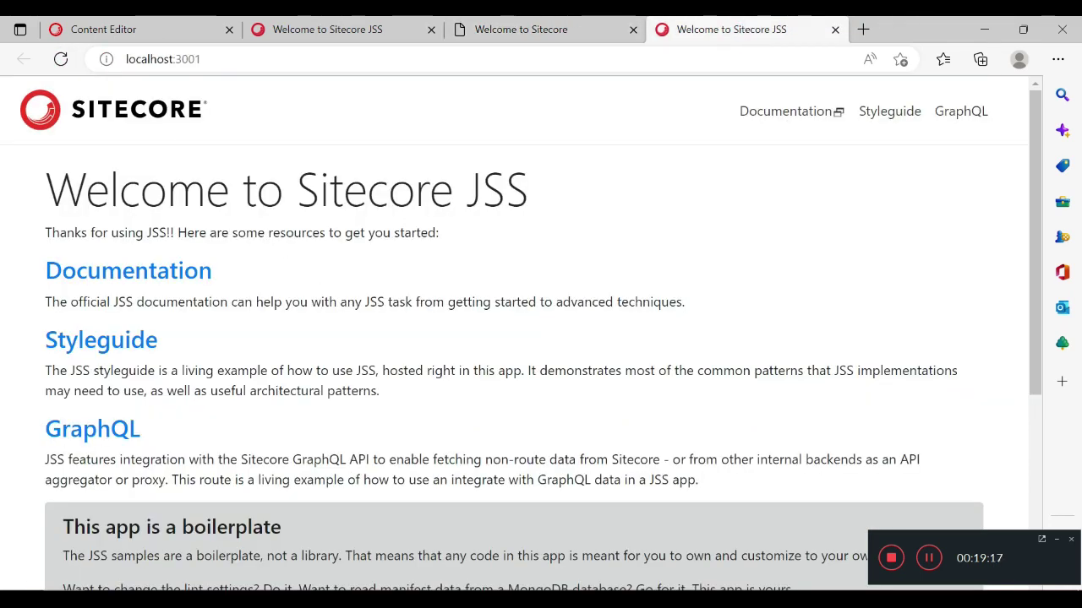
# Step: In the Content Editor, set ContentBlock-1's heading to "Welcome to Sitecore JSS : connected" and save the item
pyautogui.click(153, 25)
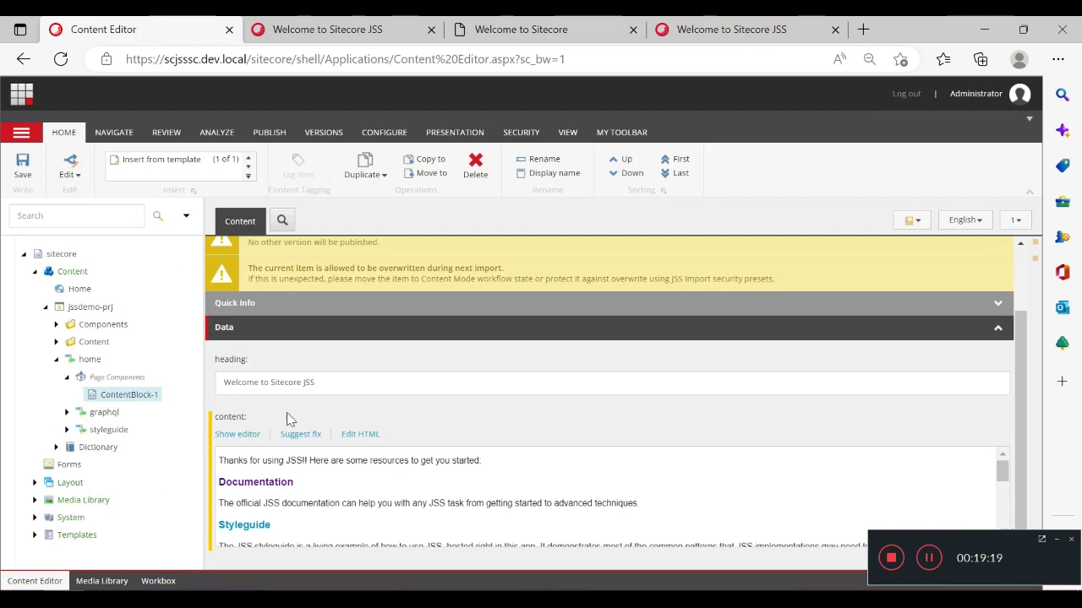
pyautogui.click(343, 383)
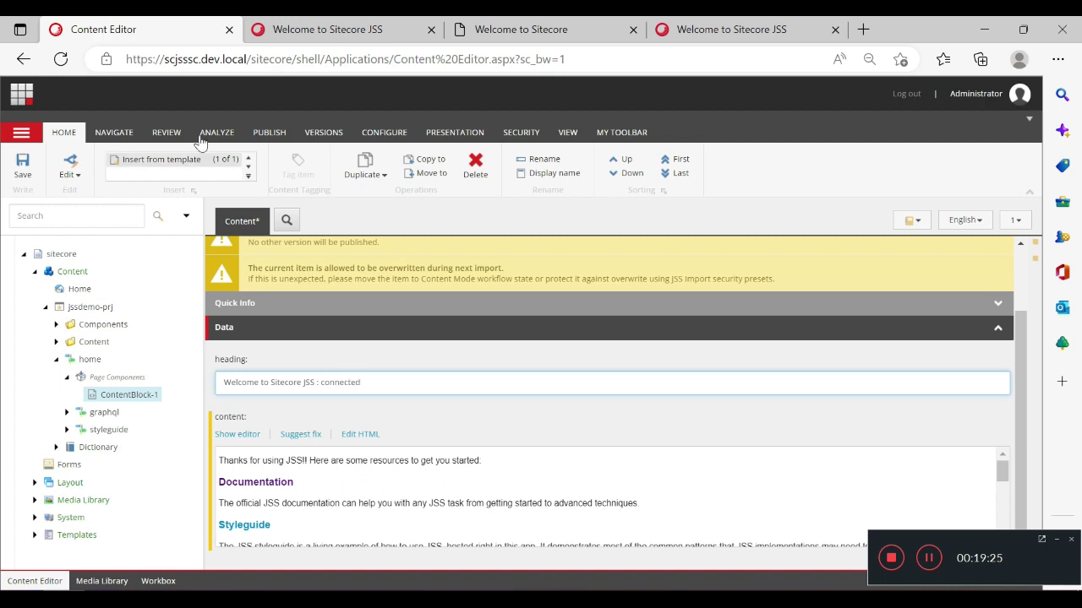
pyautogui.click(23, 168)
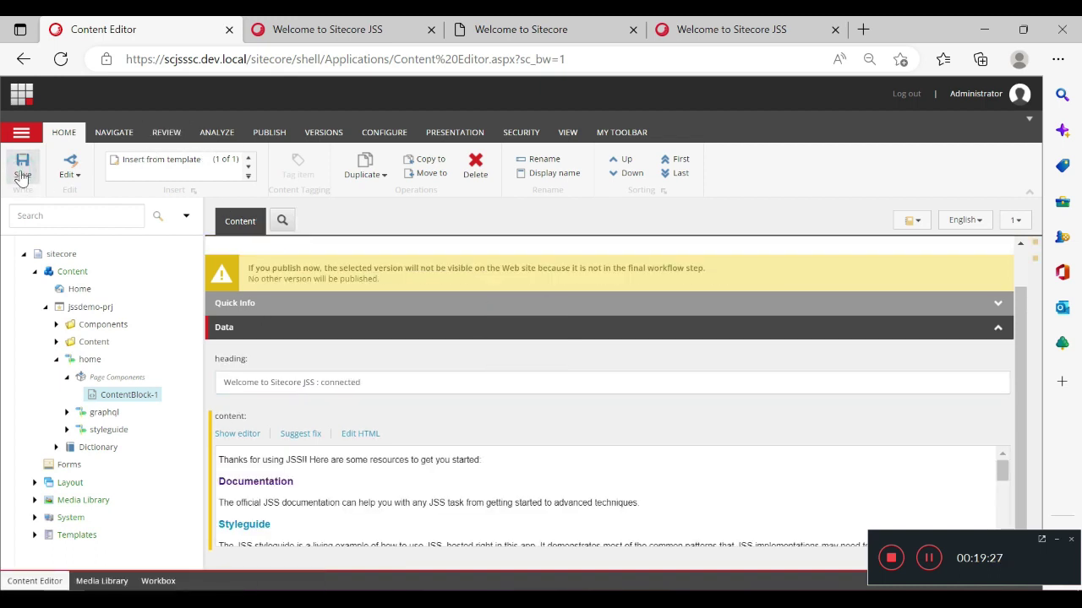
# Step: Show the Workflow State markers in the content tree and apply the Publish workflow command to ContentBlock-1
pyautogui.click(5, 403)
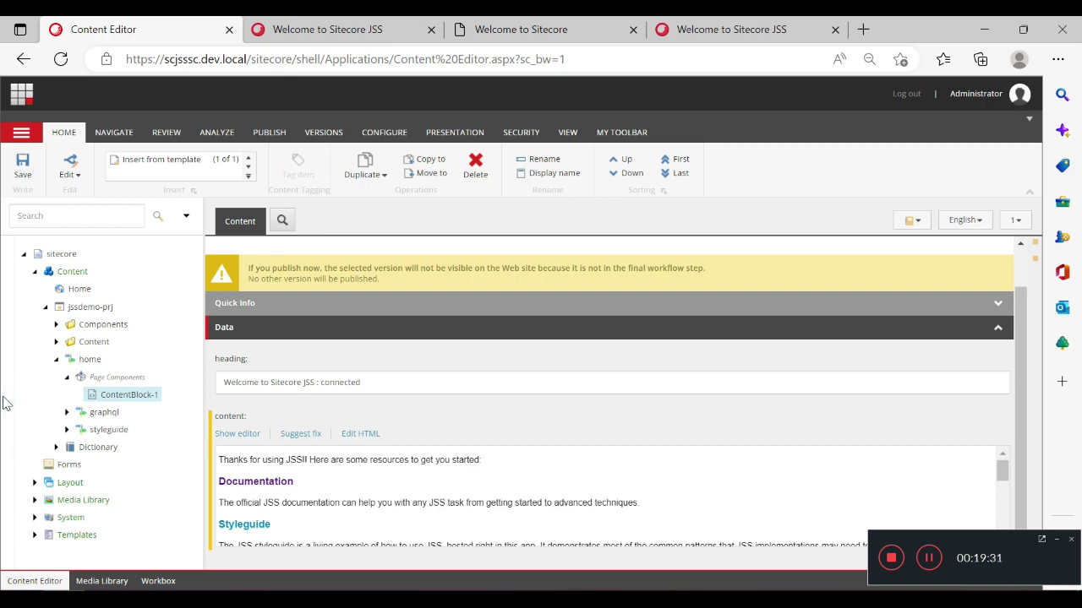
pyautogui.rightClick(10, 404)
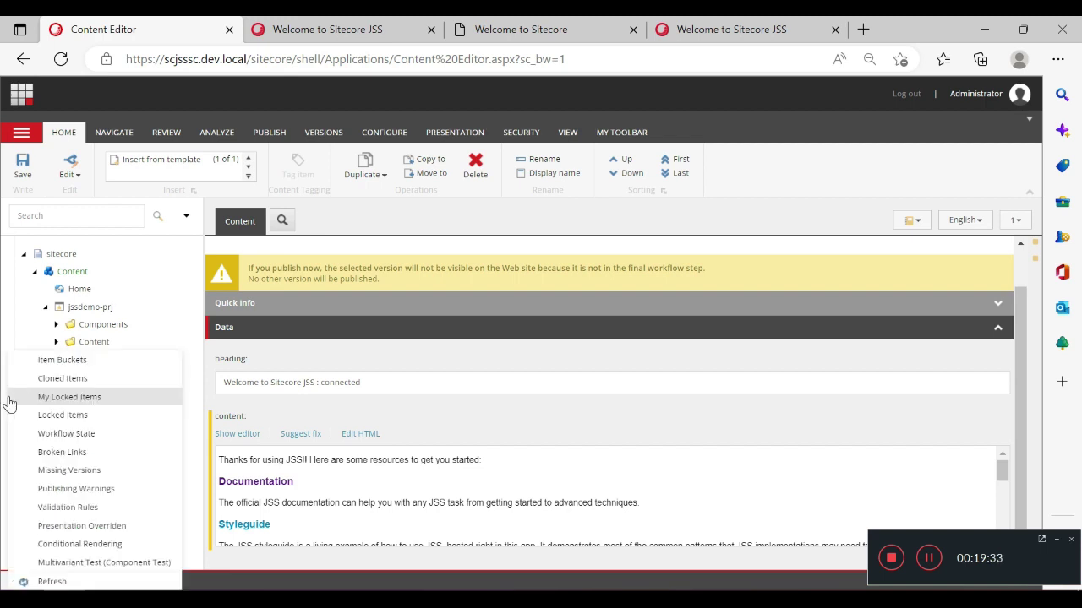
pyautogui.click(52, 433)
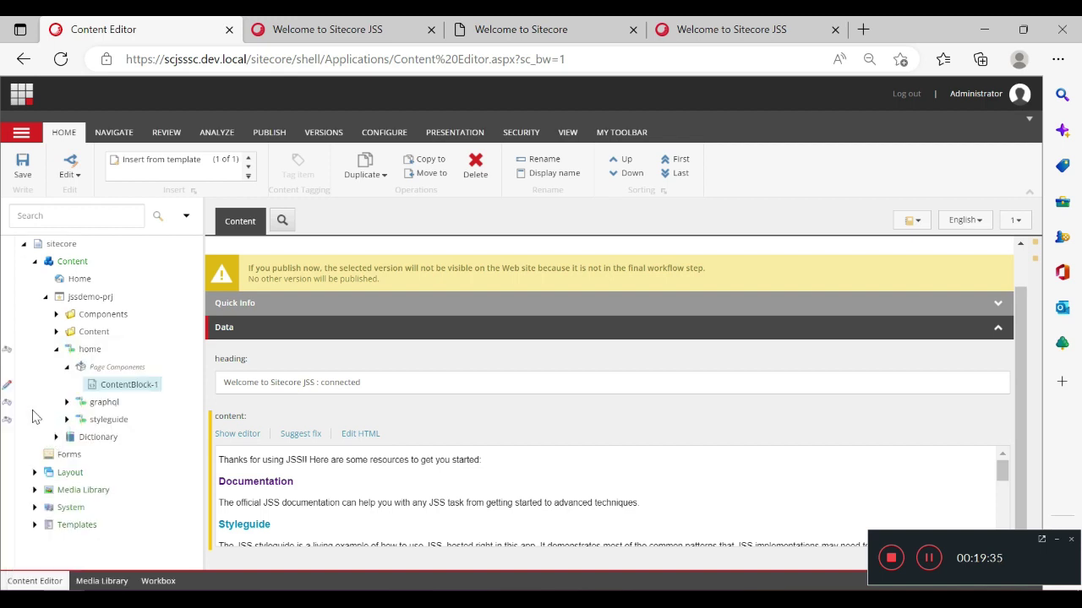
pyautogui.click(8, 388)
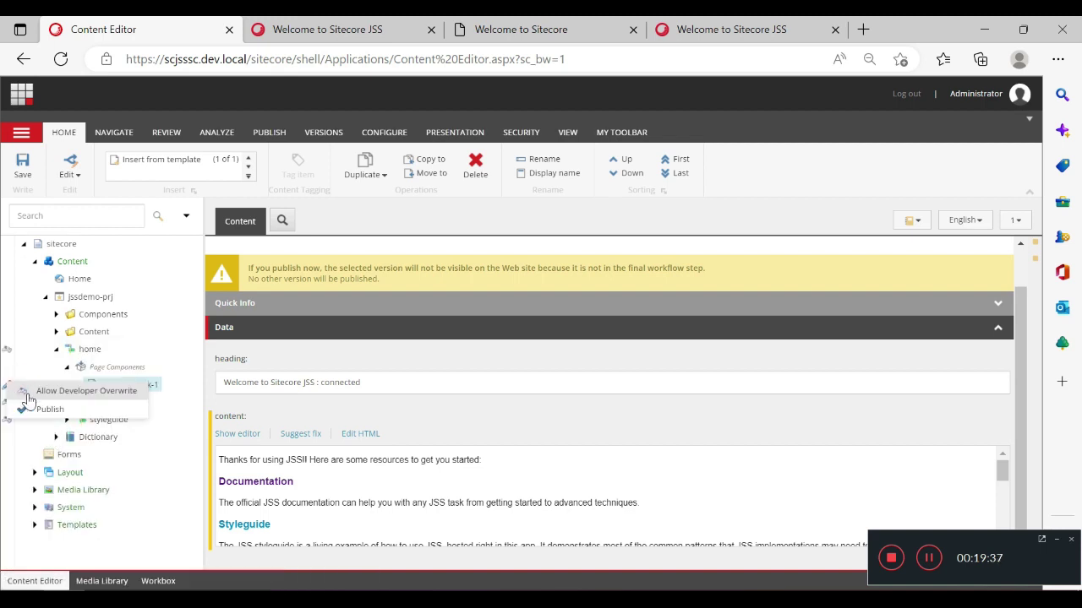
pyautogui.click(36, 412)
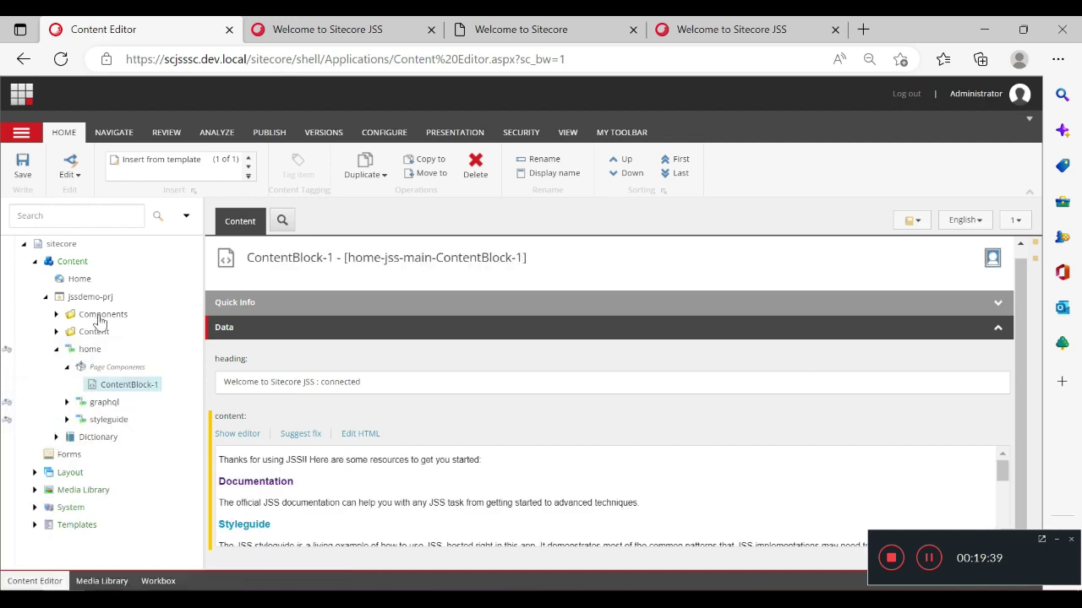
# Step: Publish the ContentBlock-1 item with Smart publish, including subitems and related items
pyautogui.click(279, 134)
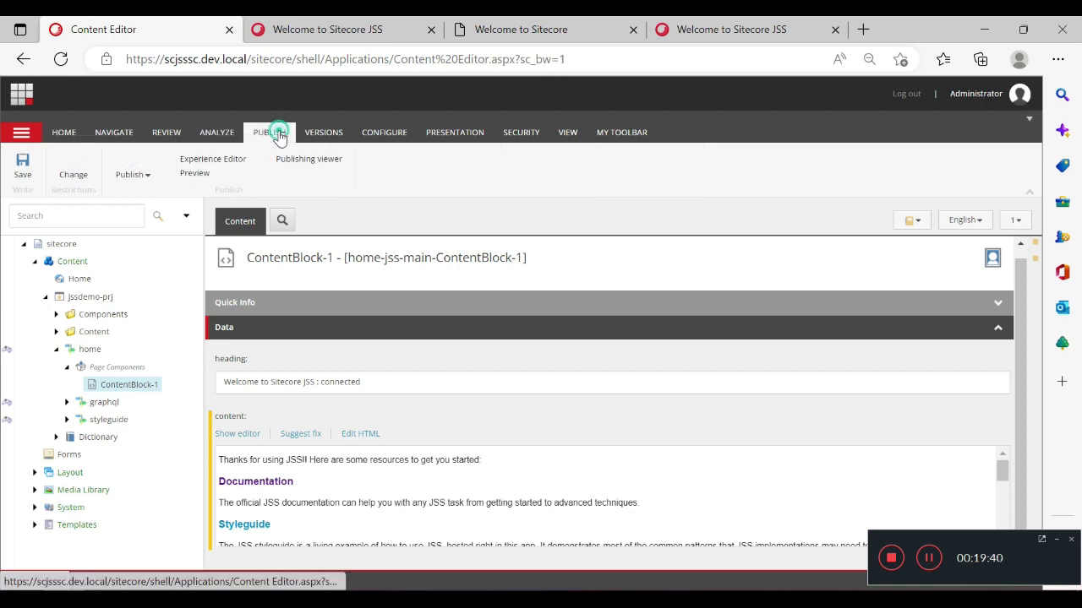
pyautogui.click(148, 182)
pyautogui.click(160, 209)
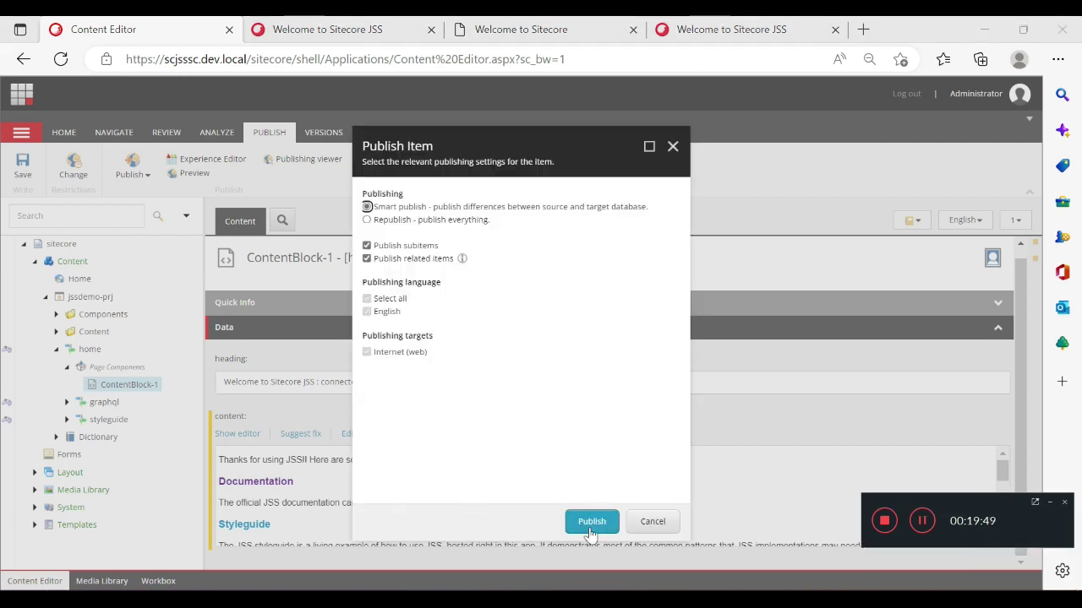
pyautogui.click(589, 521)
pyautogui.click(589, 395)
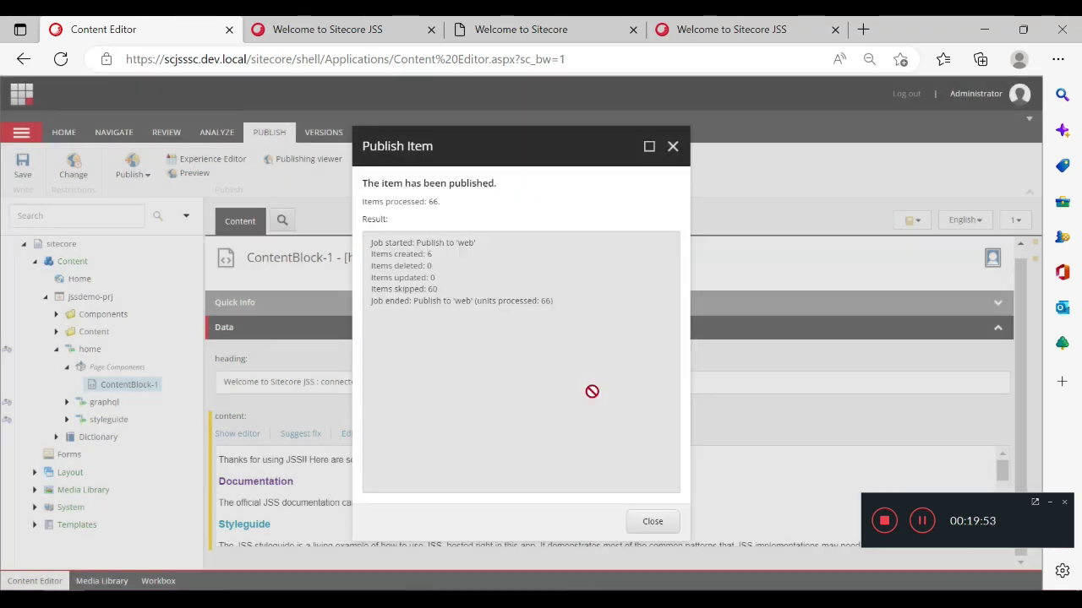
# Step: Reload the app at localhost:3001 and check the page for the edited heading
pyautogui.click(733, 25)
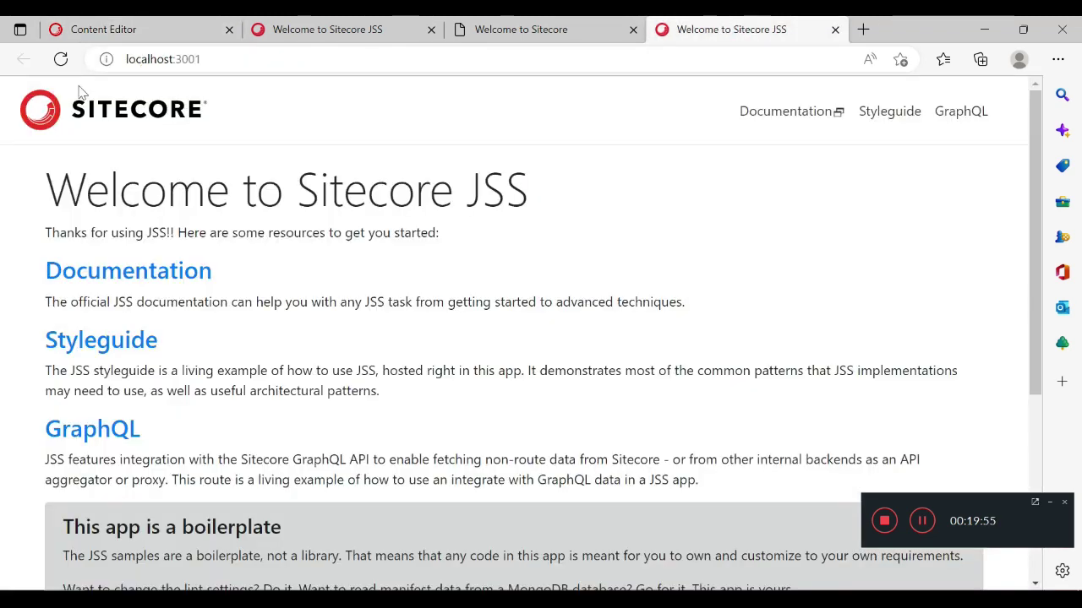
pyautogui.click(61, 59)
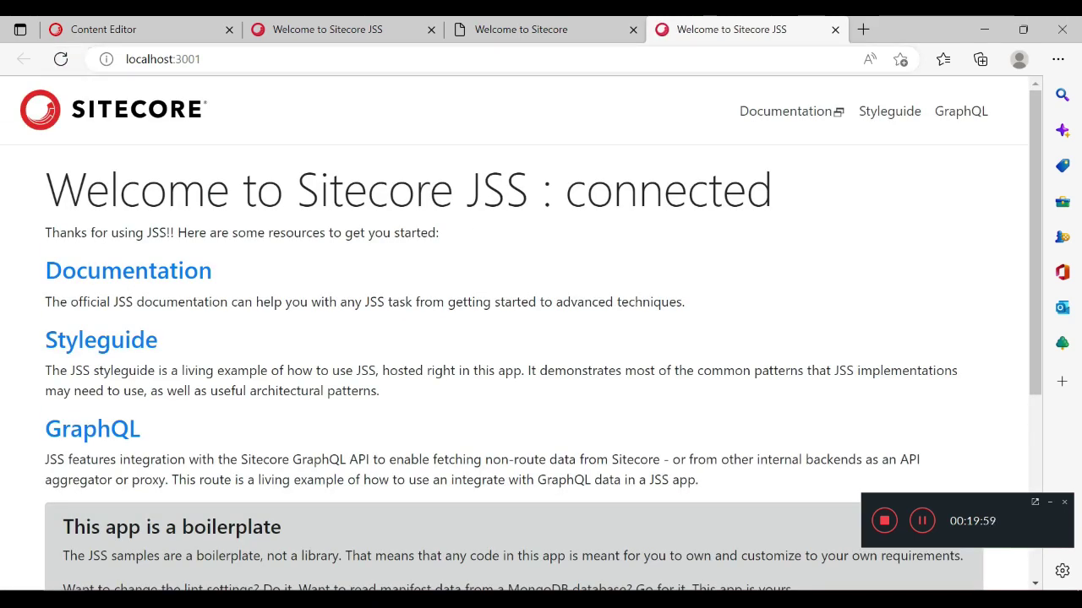
pyautogui.scroll(-4, 616, 470)
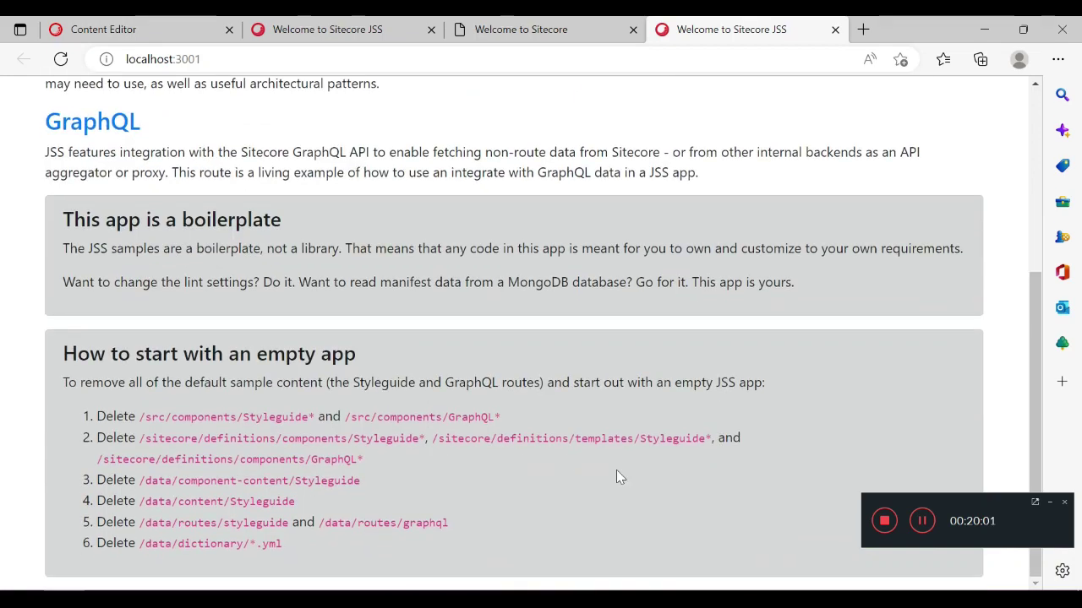
pyautogui.scroll(4, 616, 470)
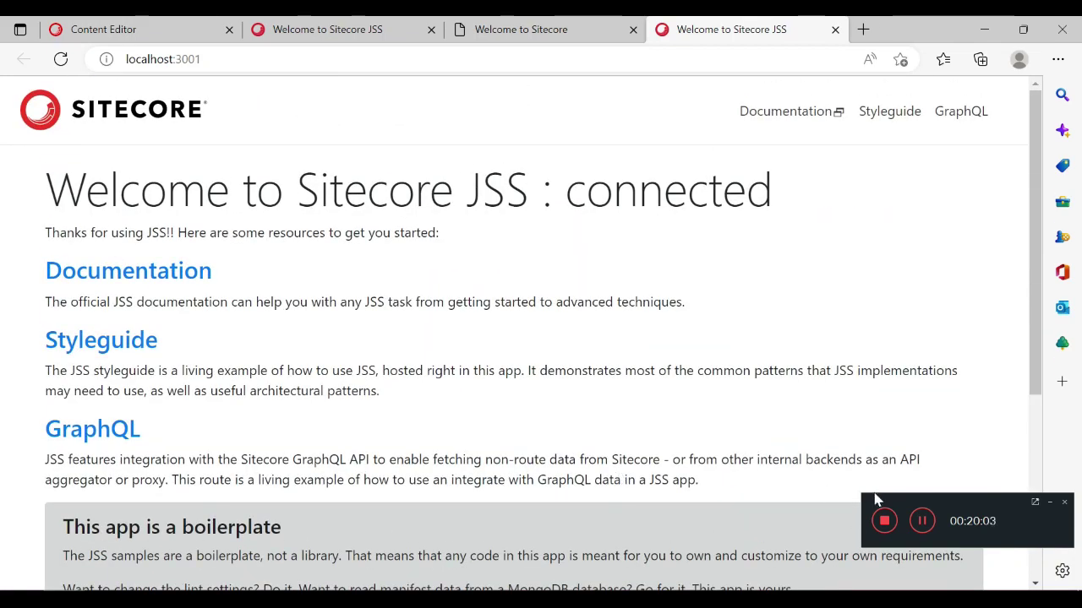
pyautogui.click(884, 520)
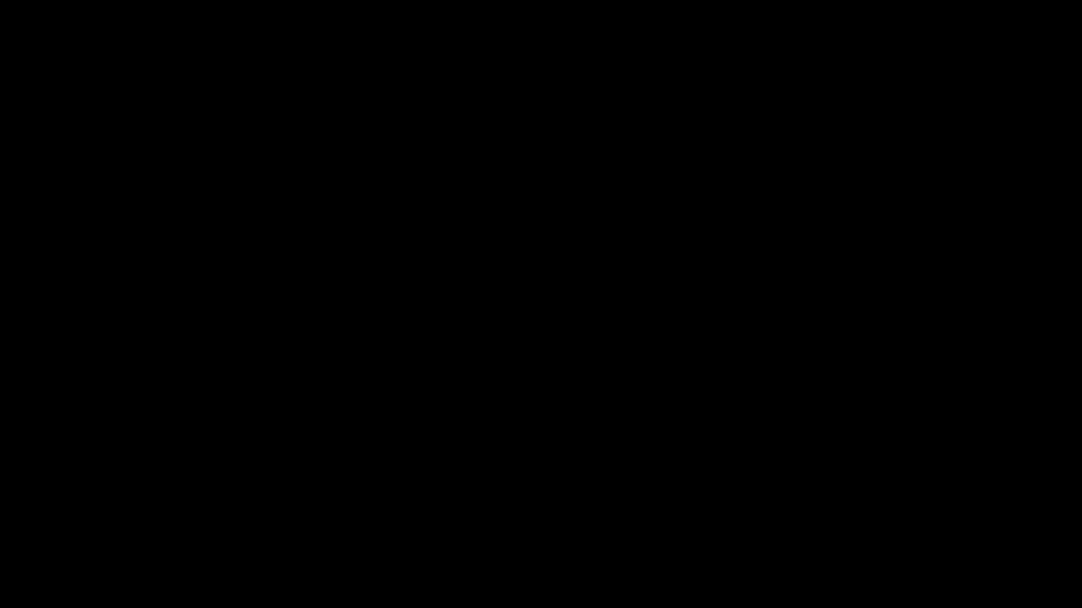